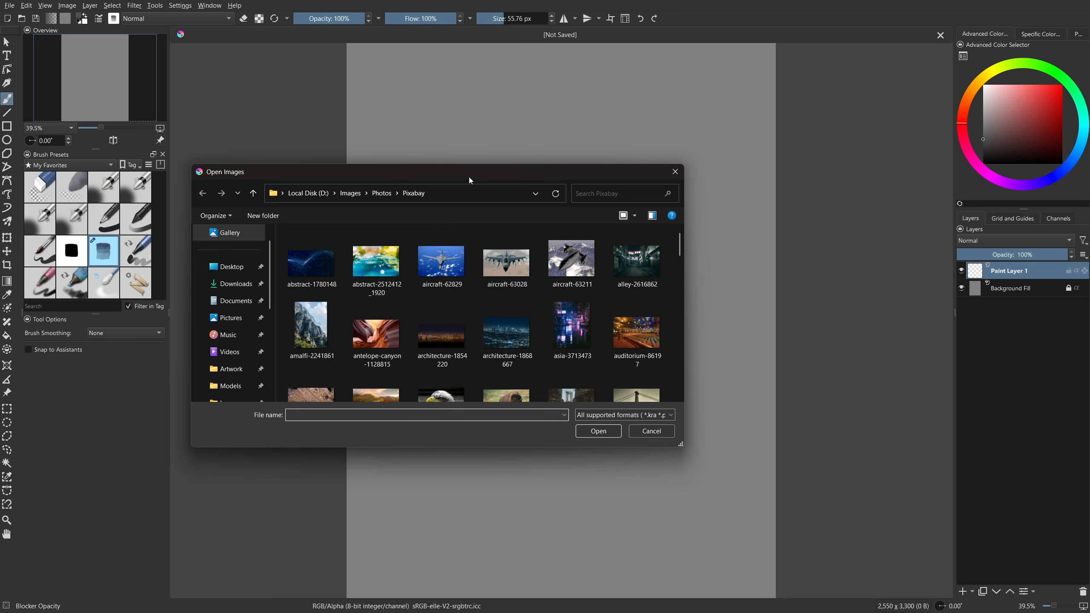
Open the autumn-8467482 photo from the Pixabay folder.
drag(468, 177, 463, 150)
scroll(444, 328, down, 2)
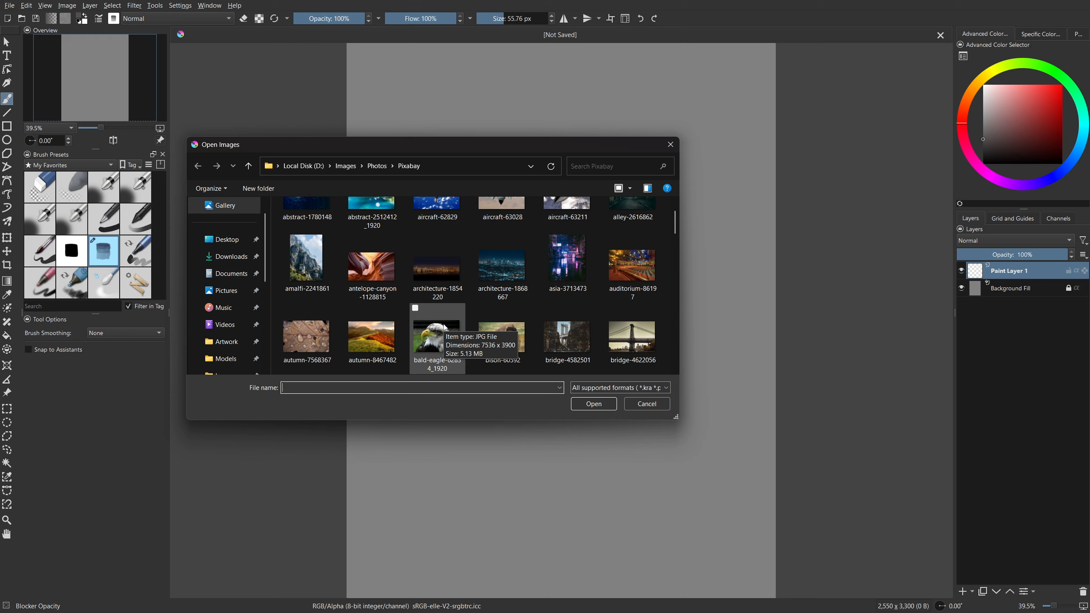
scroll(442, 333, down, 1)
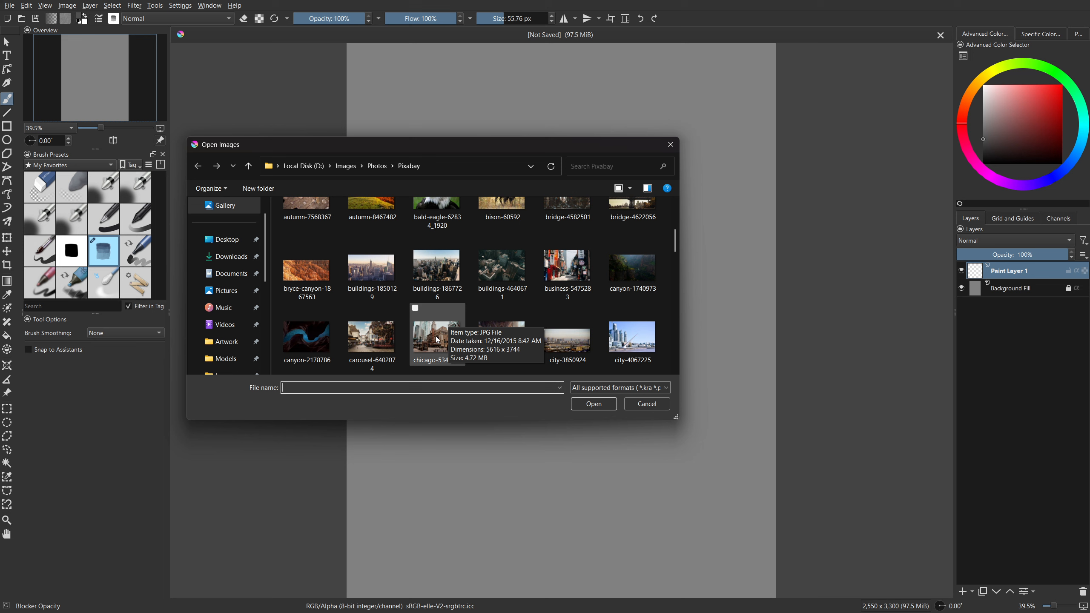
scroll(437, 339, down, 1)
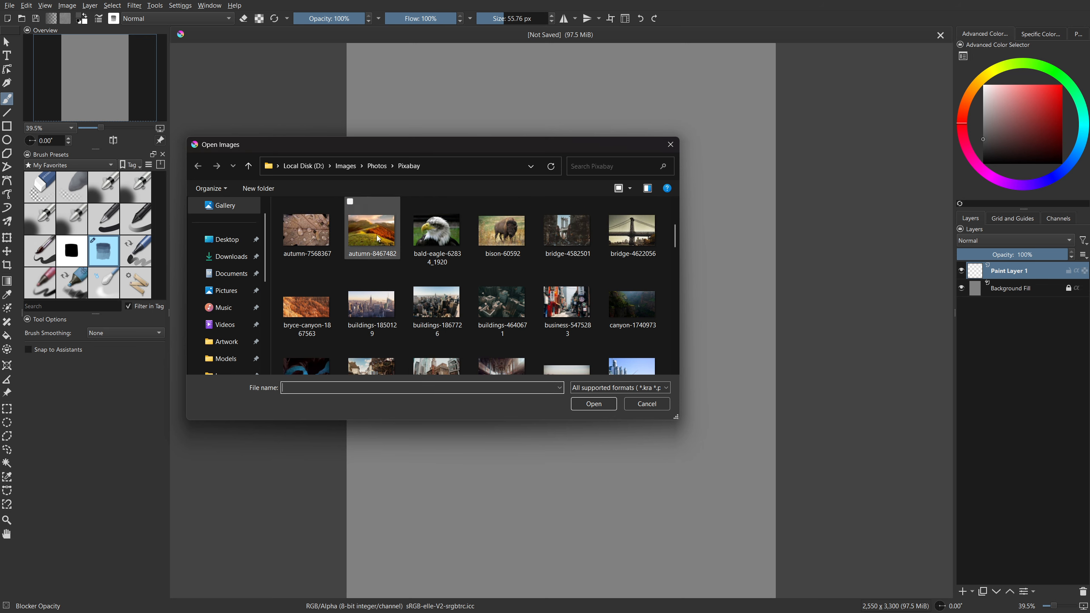
scroll(487, 333, down, 3)
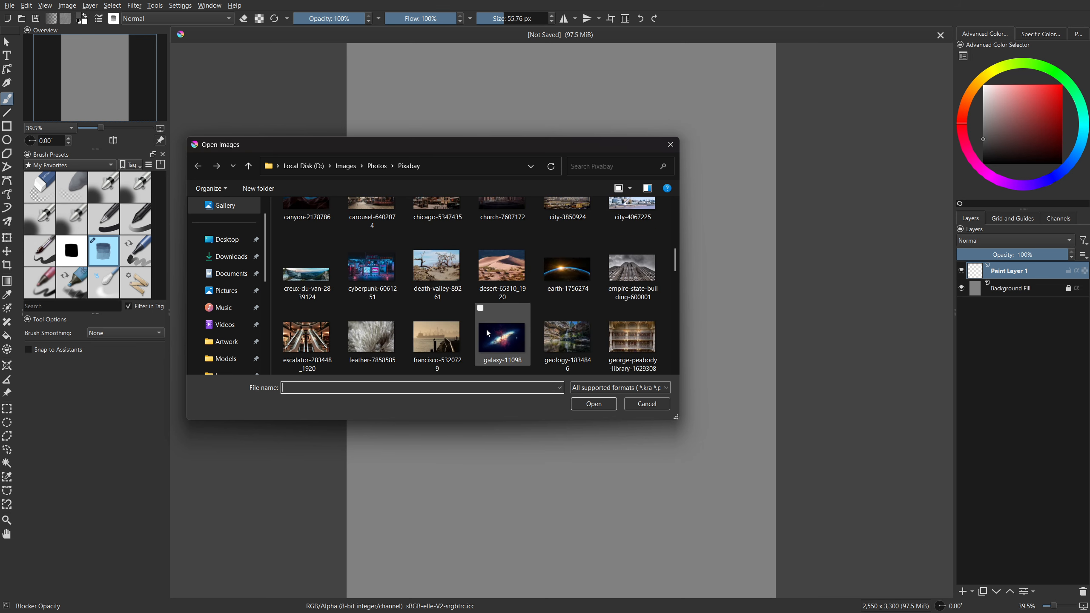
scroll(487, 339, up, 3)
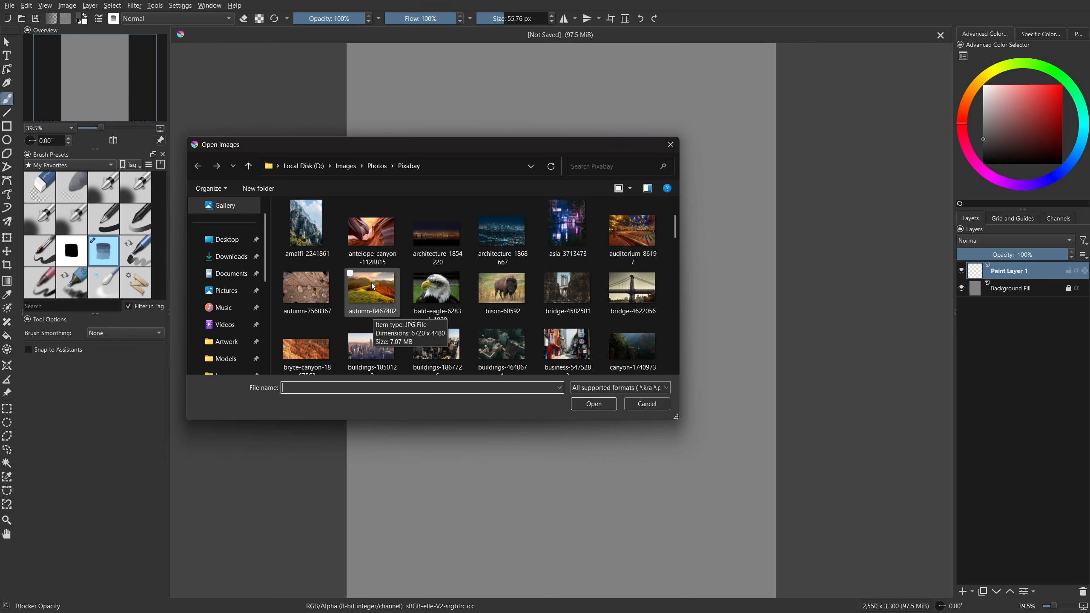
double_click(373, 286)
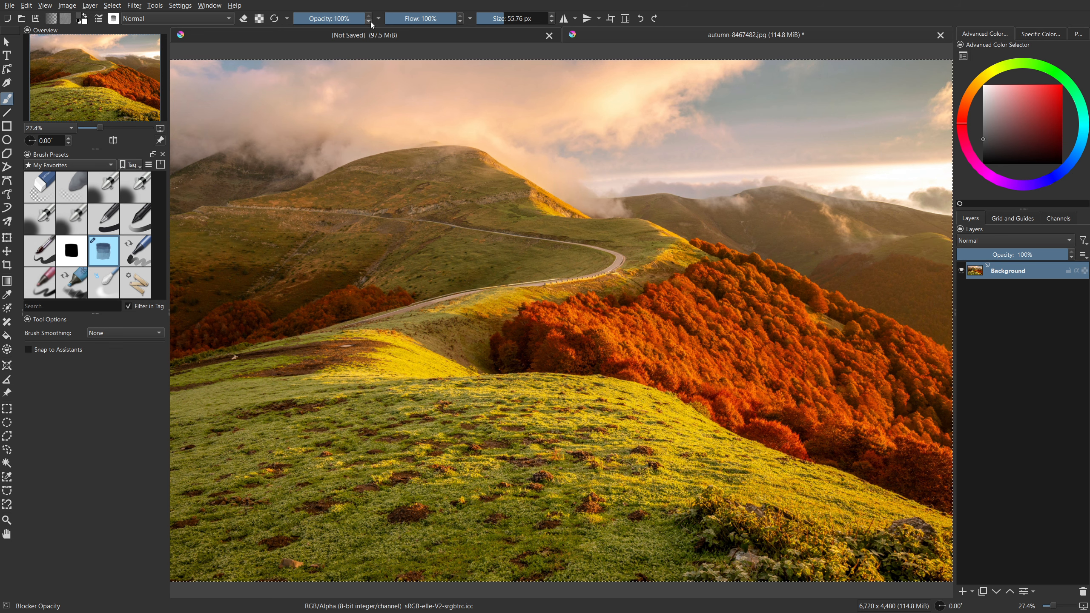
Copy the autumn photo into the unsaved document as a new layer and shift it to x -370, y -162 px.
click(374, 36)
drag(374, 36, 504, 290)
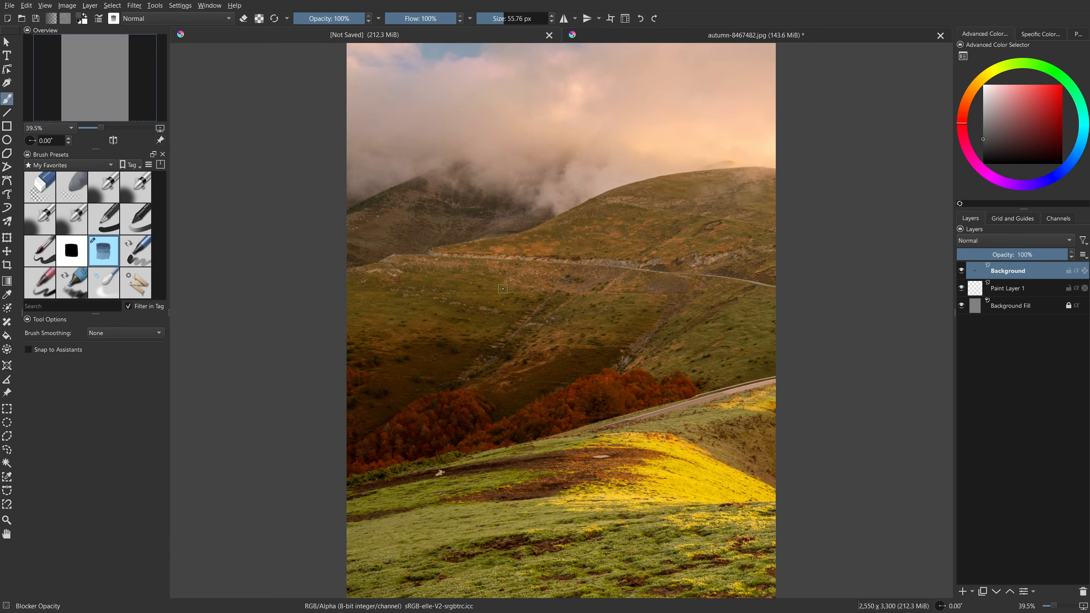
key(t)
drag(550, 306, 493, 279)
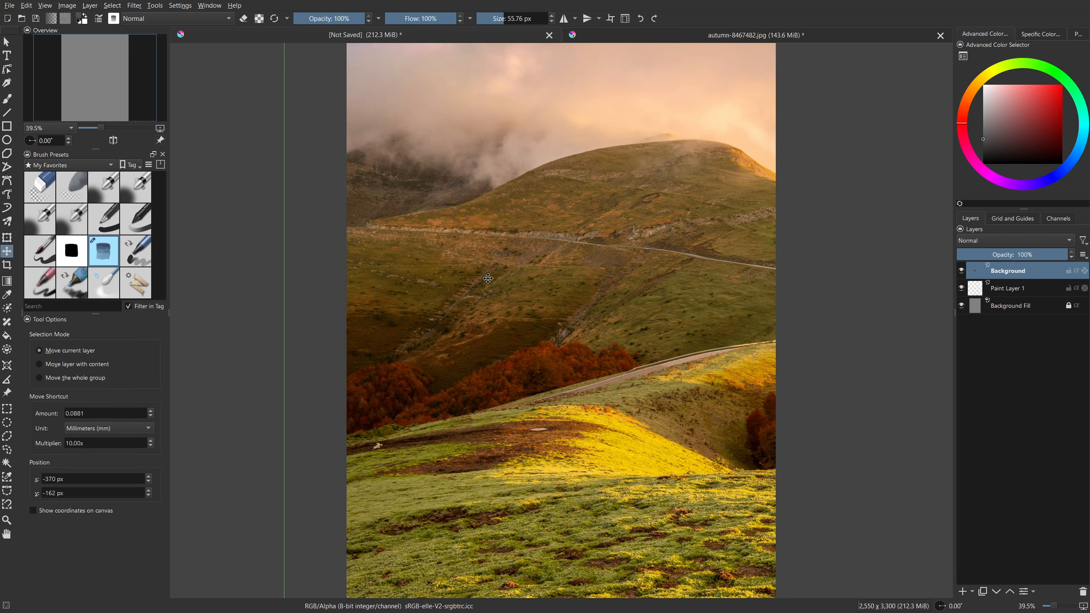
Shrink the autumn photo with a free transform and place it near the canvas's upper-left corner, centred at about x 620, y 426 px.
scroll(491, 279, down, 3)
key(ctrl+t)
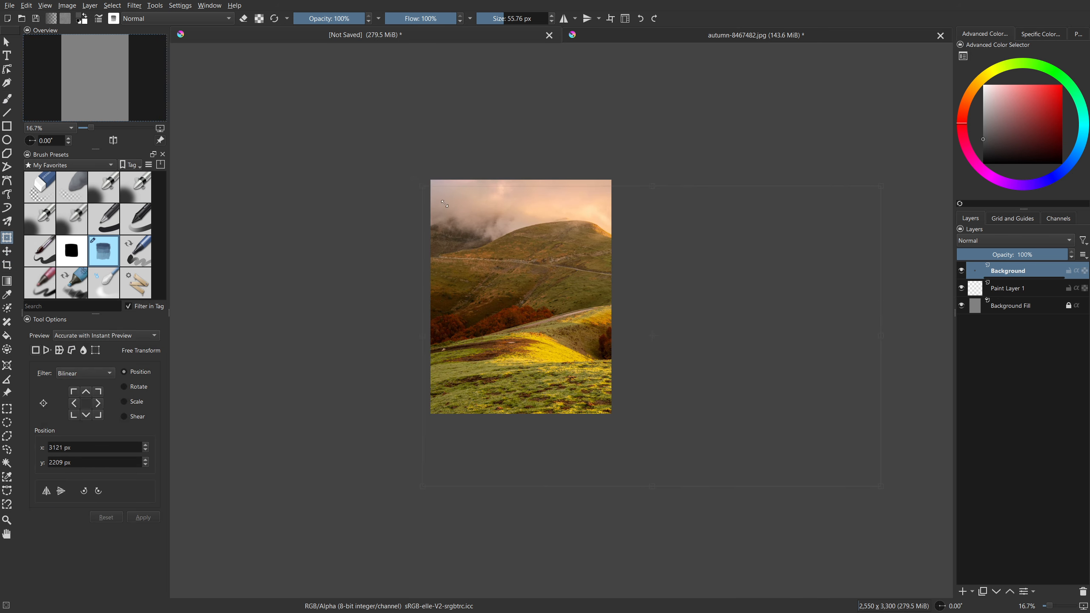
drag(404, 168, 734, 388)
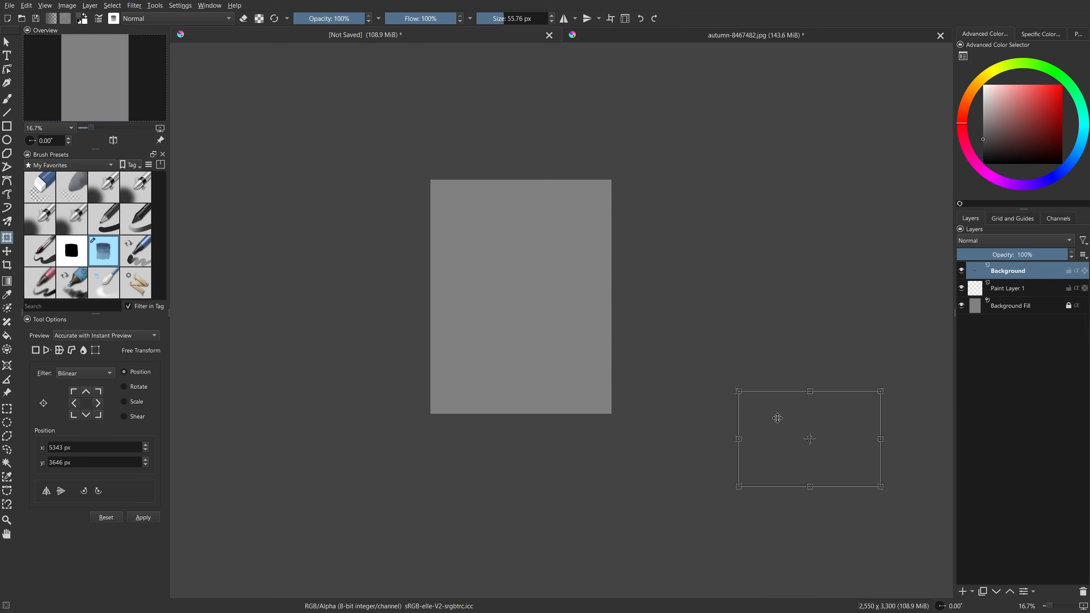
drag(778, 418, 475, 212)
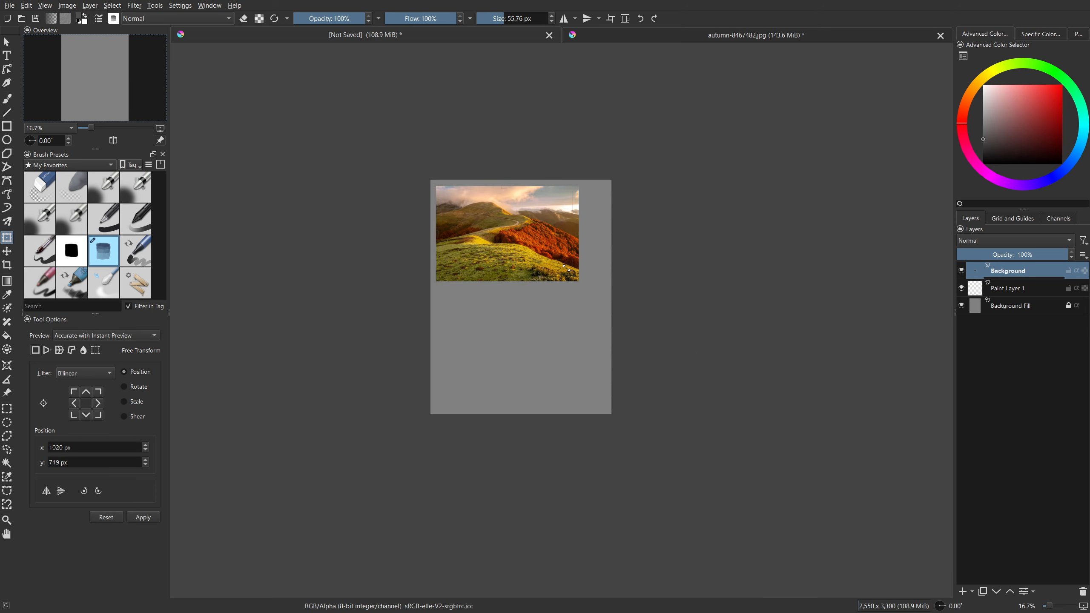
drag(579, 281, 527, 315)
key(1)
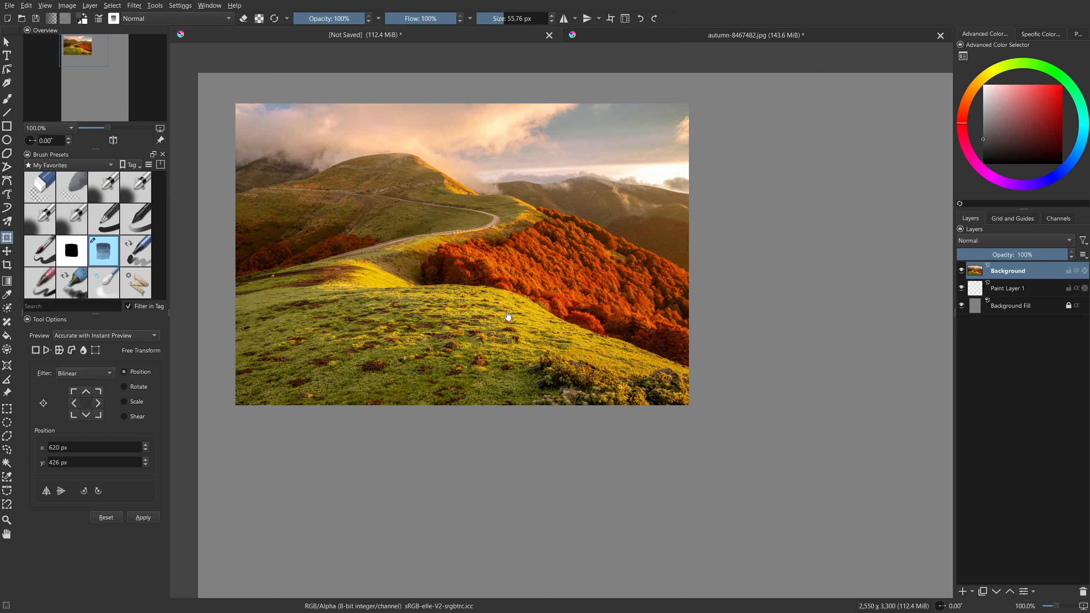
Sample a color from the grass pixels of the autumn photo using the Color Sampler with a 5 px radius.
click(8, 295)
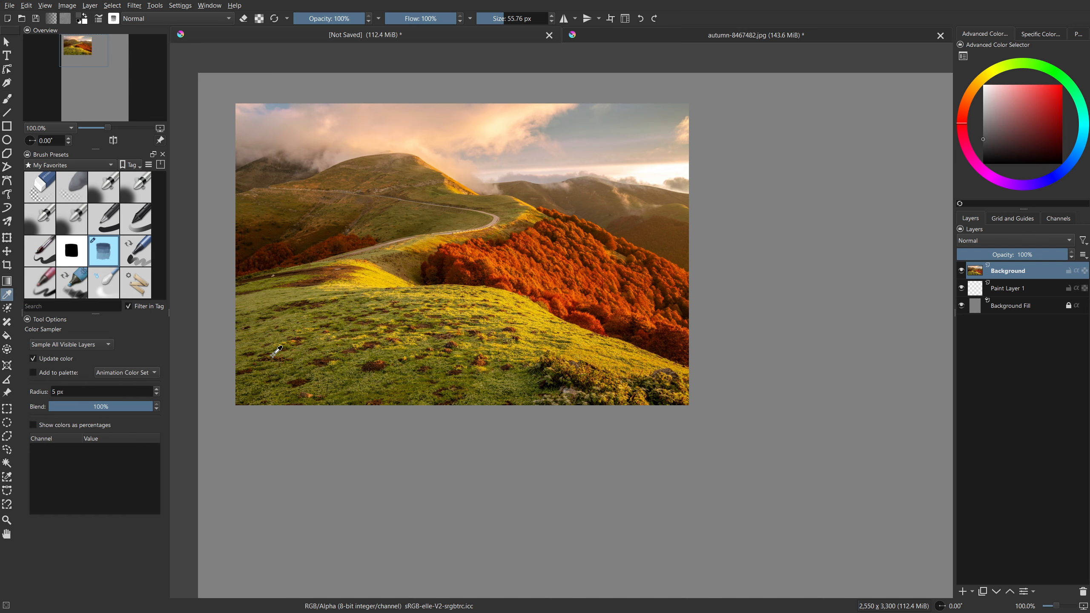
scroll(332, 359, up, 7)
scroll(334, 359, up, 5)
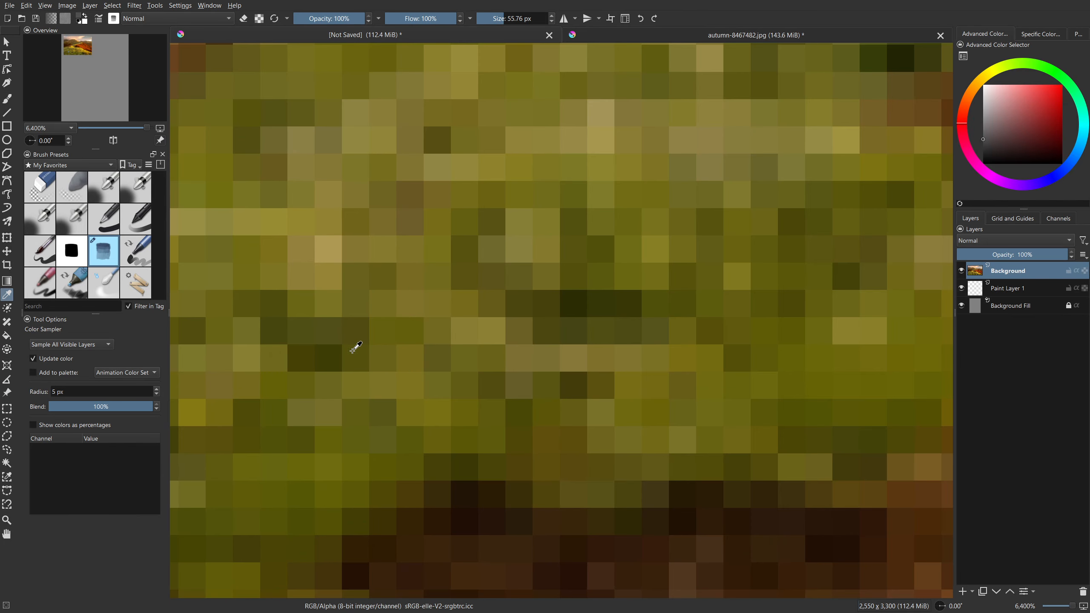
click(406, 379)
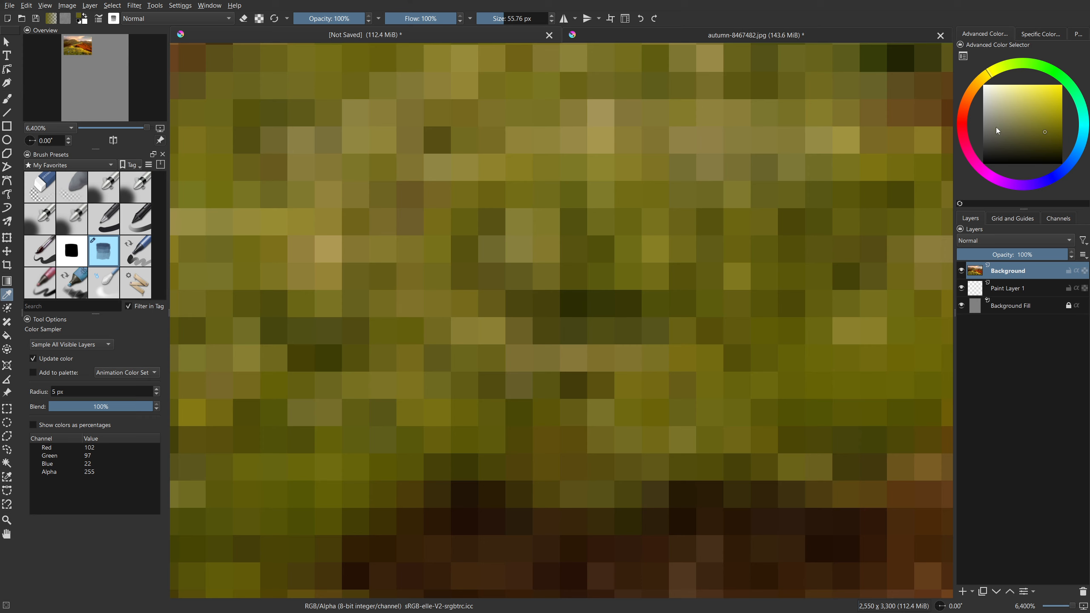
Set the Color Sampler radius to 3 px and sample colors from neighbouring grass pixels.
click(156, 396)
click(156, 396)
click(446, 369)
click(438, 377)
scroll(343, 341, down, 10)
scroll(411, 346, down, 5)
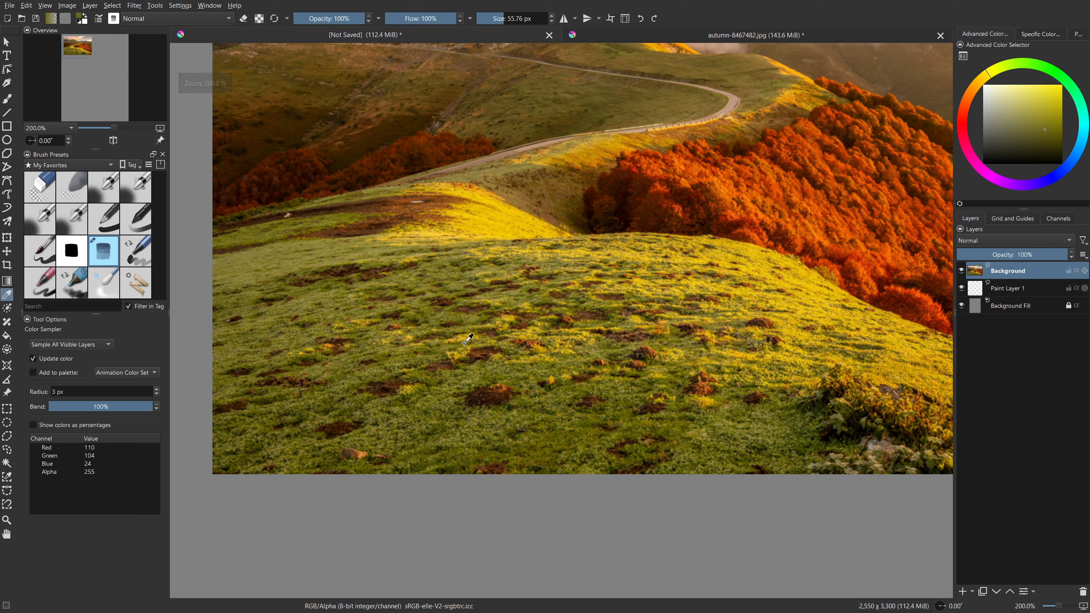
Set the Color Sampler radius to 5 px.
key(t)
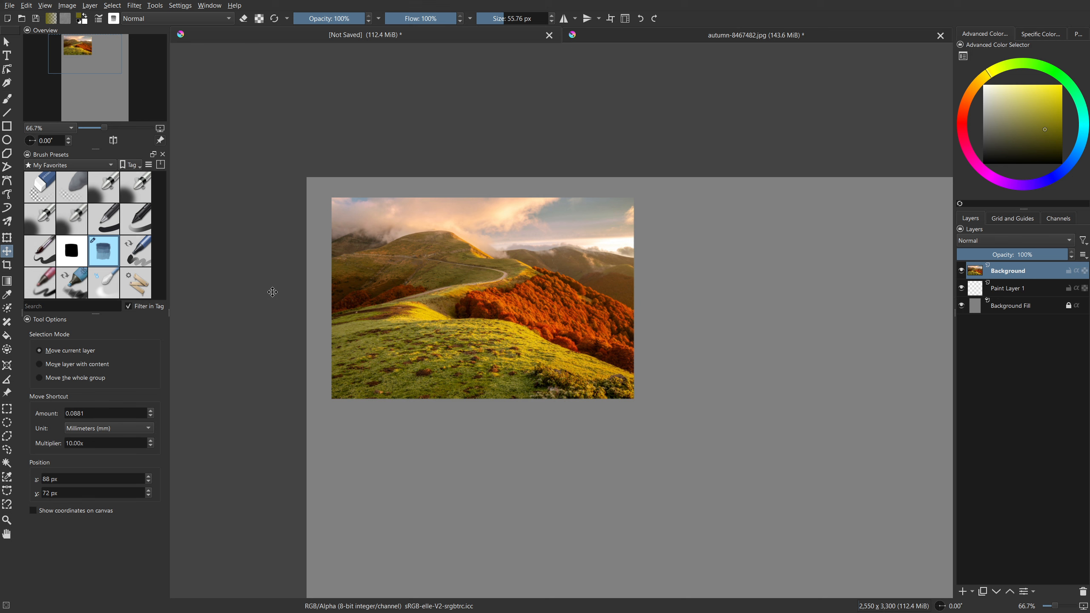
click(7, 294)
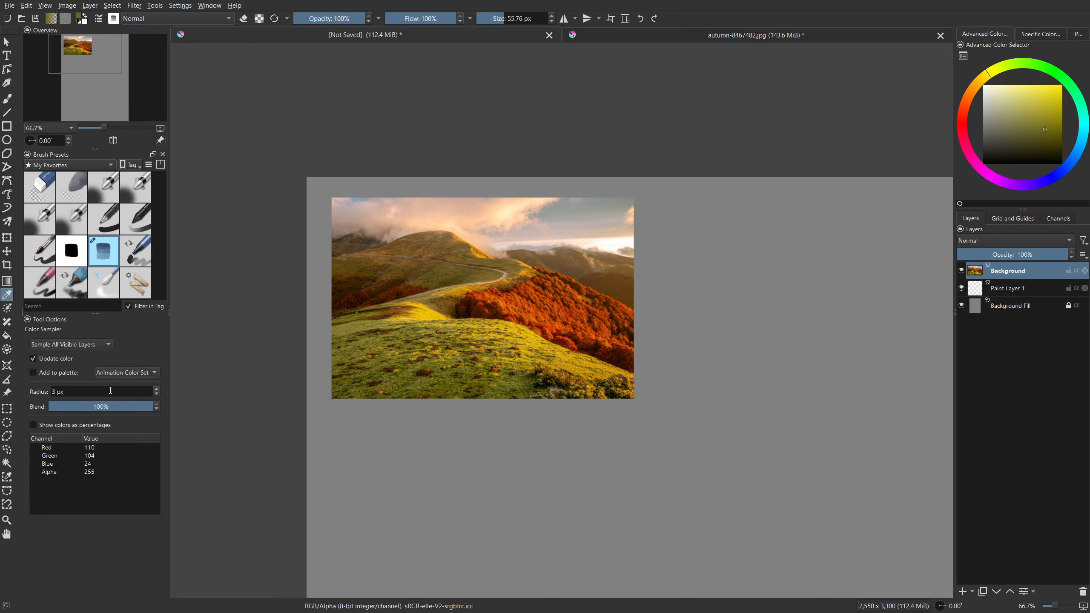
click(157, 392)
Apply a Gaussian Blur to the autumn photo layer with horizontal and vertical radii of about 15 px after testing stronger values.
click(136, 5)
mouse_move(257, 68)
click(323, 78)
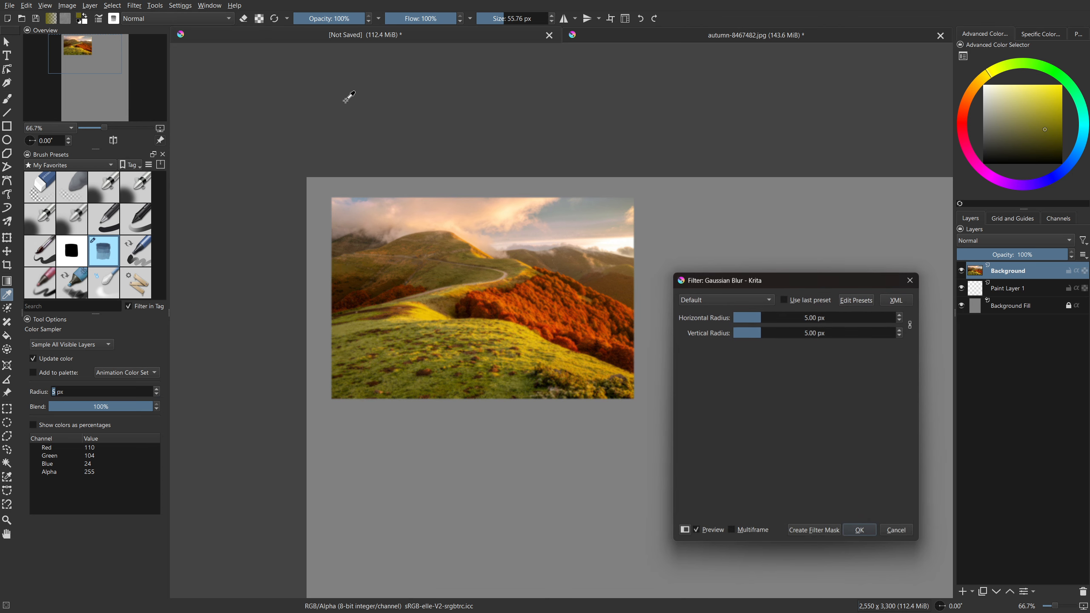
drag(785, 334, 806, 337)
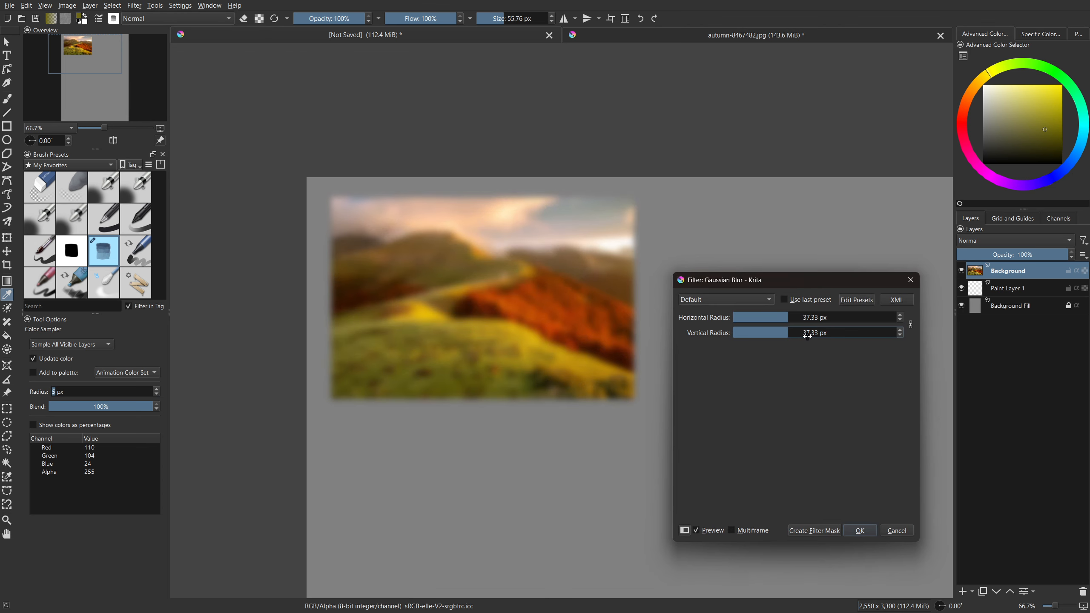
click(782, 336)
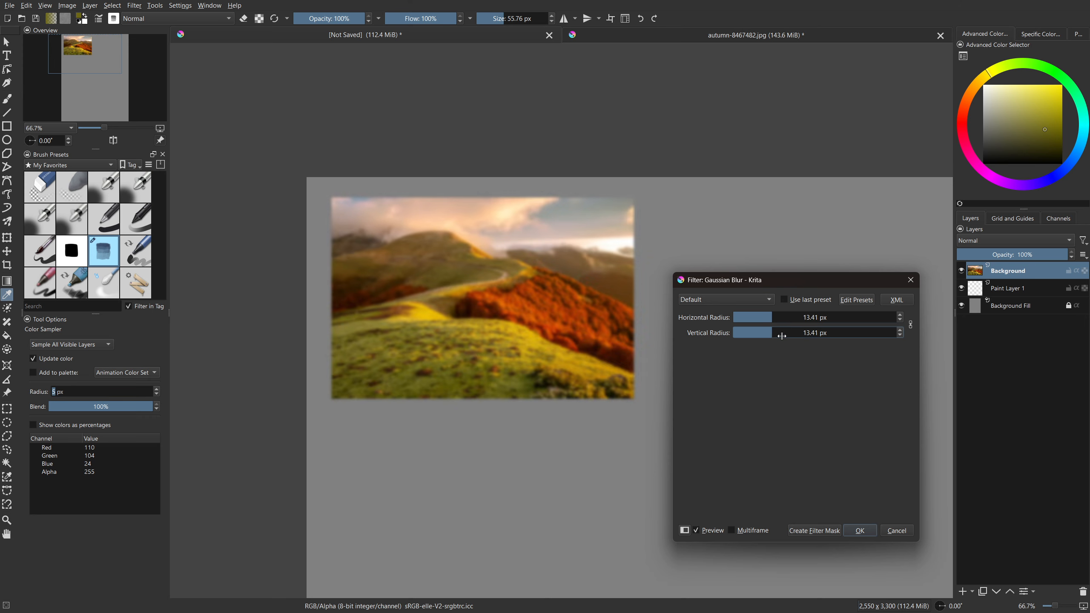
click(789, 335)
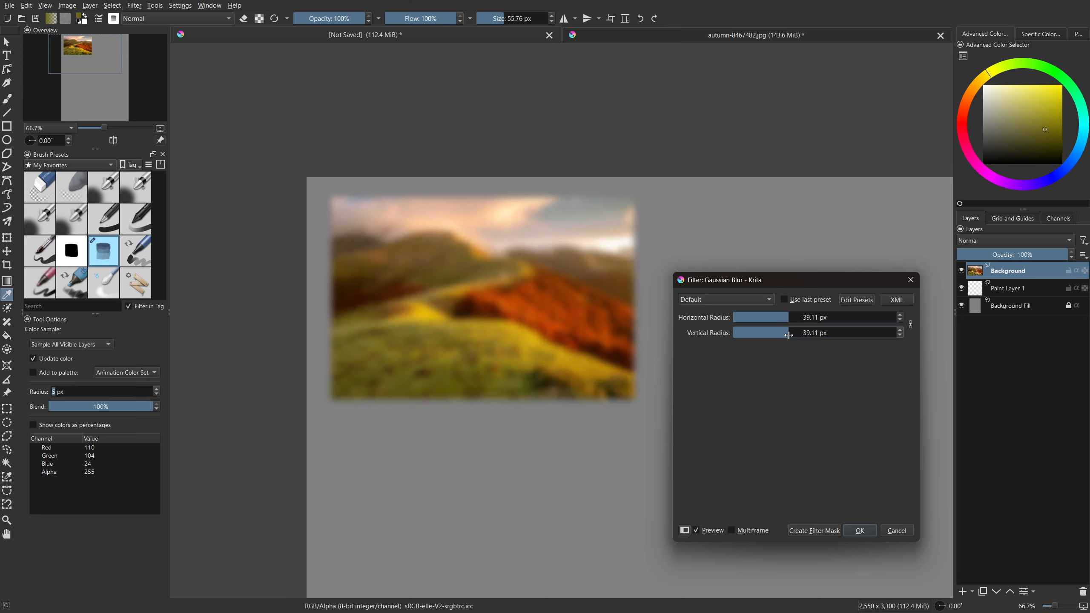
click(810, 335)
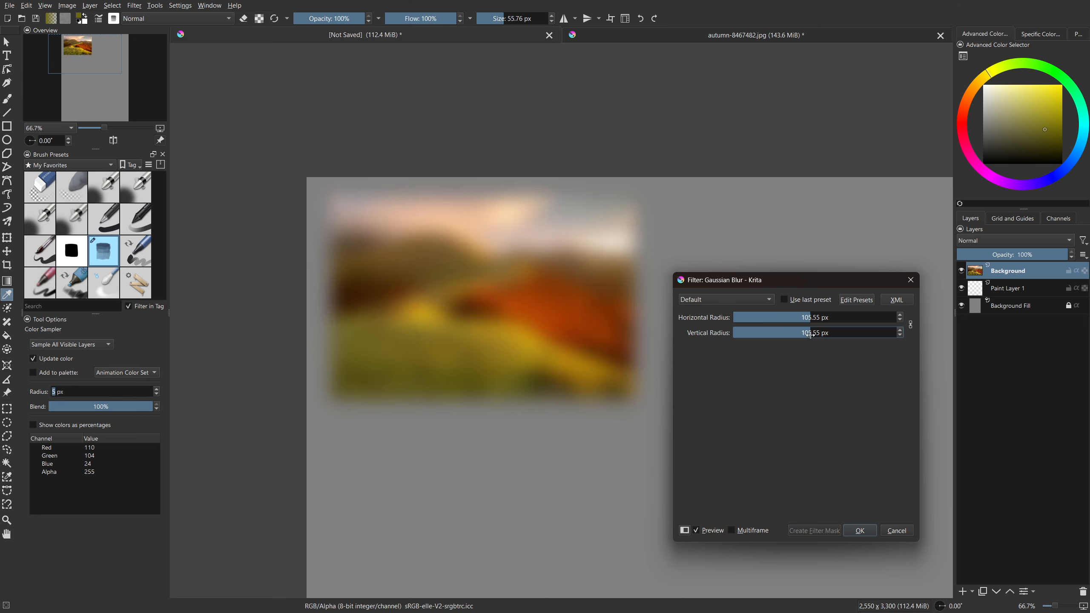
click(773, 334)
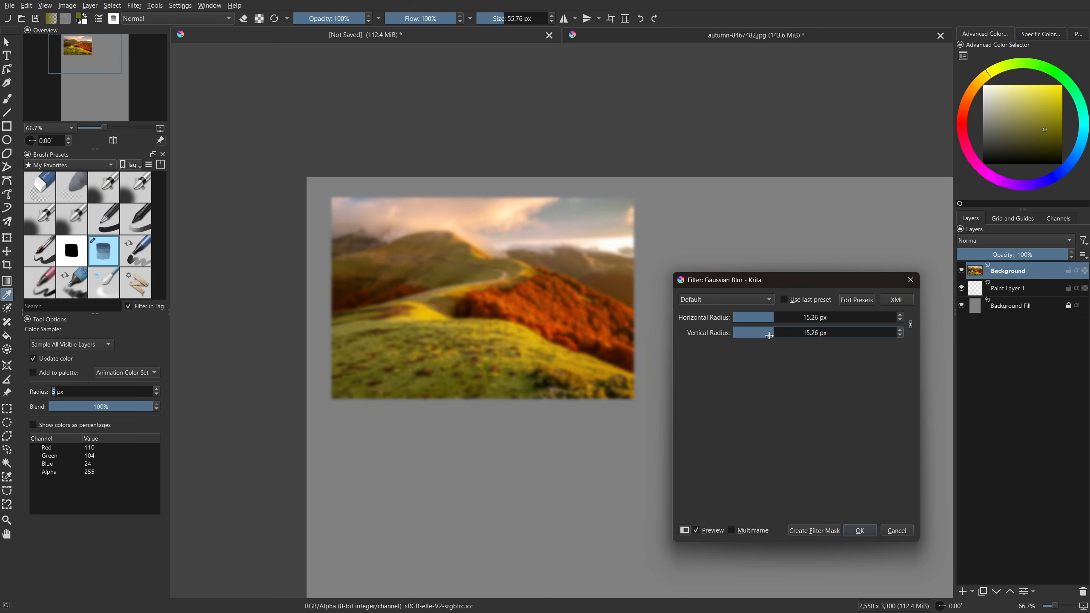
click(860, 530)
Switch to the Freehand Brush tool with the Blocker preset for sampling colors from the blurred photo.
scroll(535, 317, up, 4)
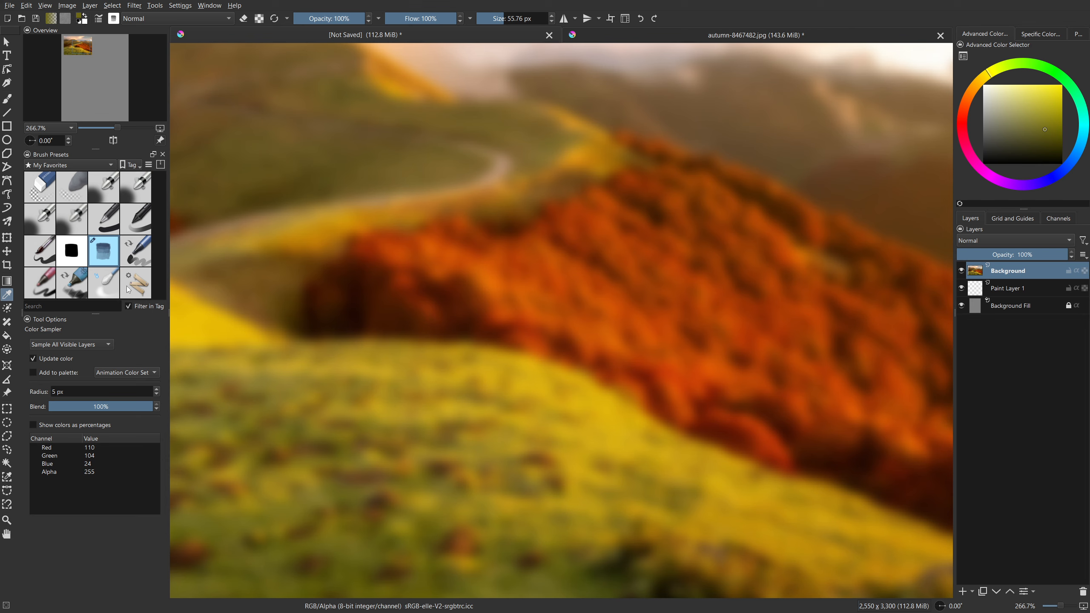
click(102, 226)
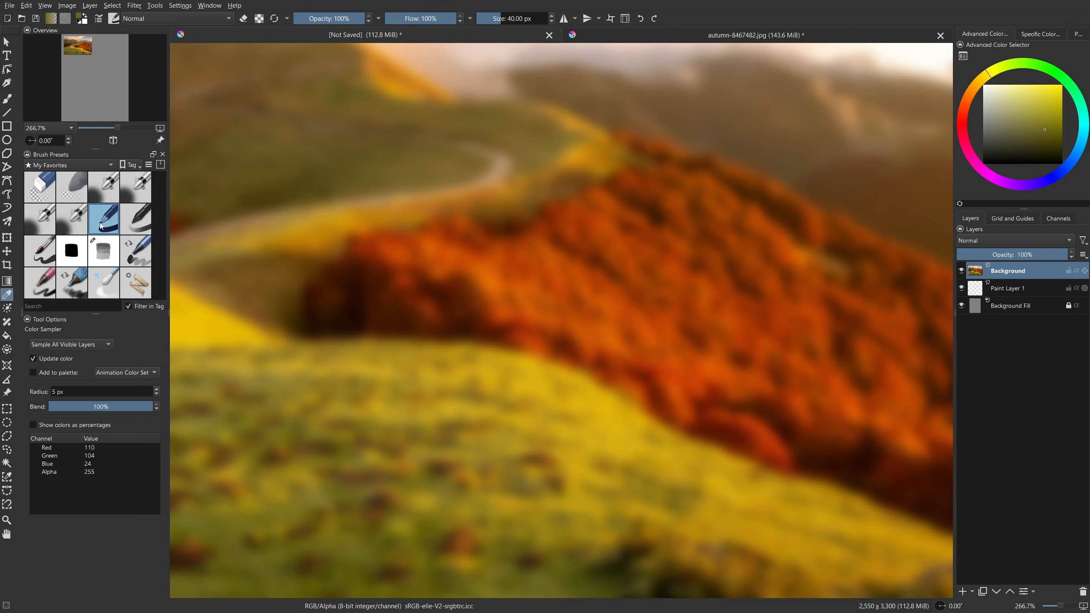
click(72, 254)
scroll(501, 384, down, 2)
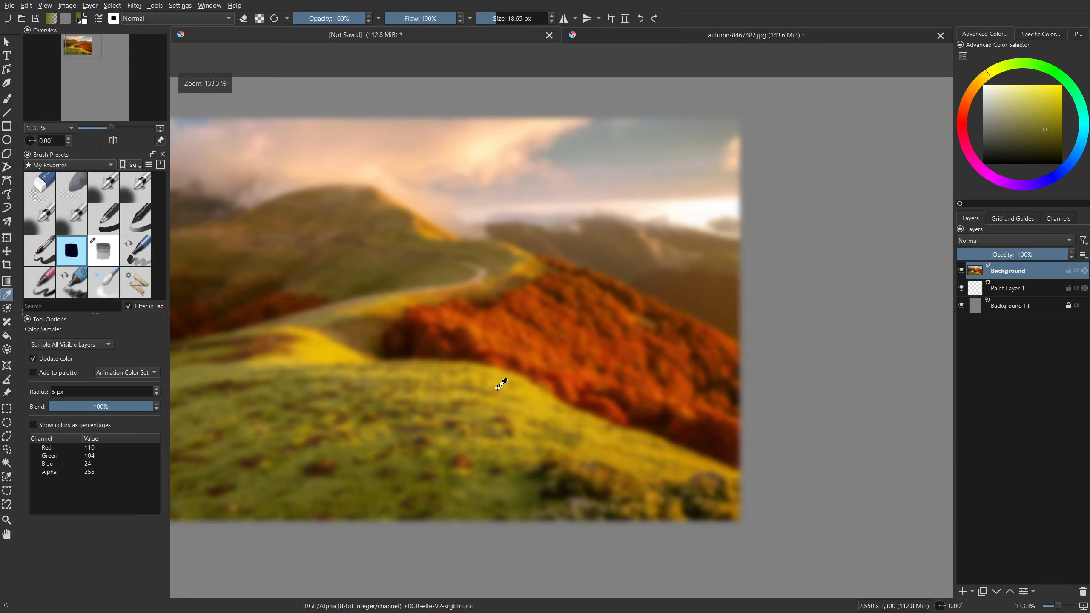
key(b)
drag(579, 385, 490, 343)
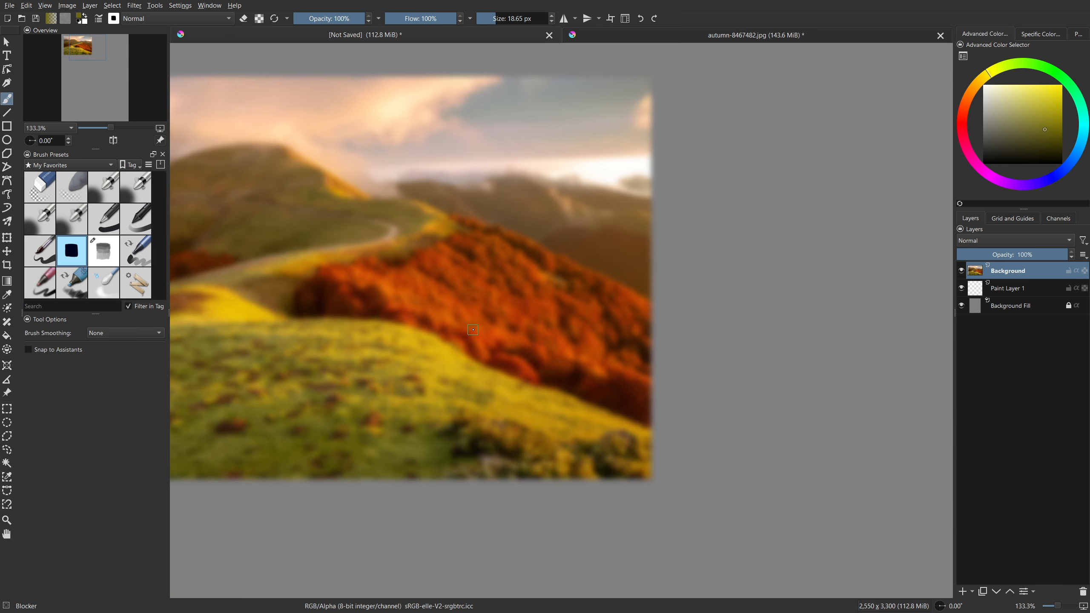
Sample brush colors from several spots on the blurred photo, including the orange trees and the yellow hillside.
ctrl+click(419, 309)
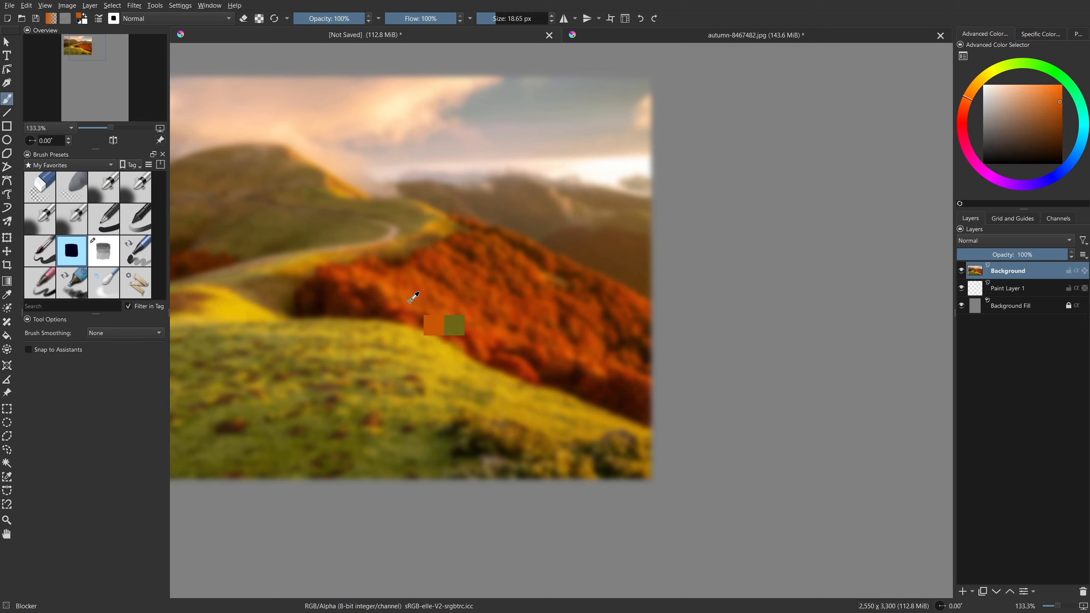
ctrl+click(382, 337)
drag(381, 338, 446, 314)
mouse_move(1037, 116)
mouse_down()
mouse_move(1064, 118)
mouse_move(1019, 114)
mouse_up()
ctrl+click(388, 286)
ctrl+click(242, 307)
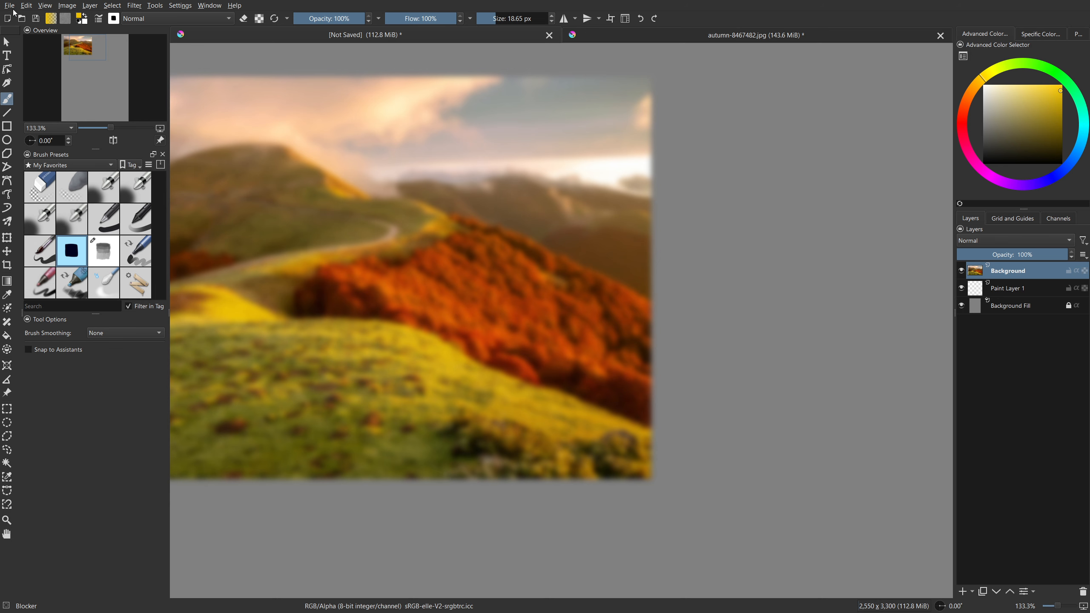
Open the amalfi-2241861 photo from the Pixabay folder.
click(10, 5)
click(17, 31)
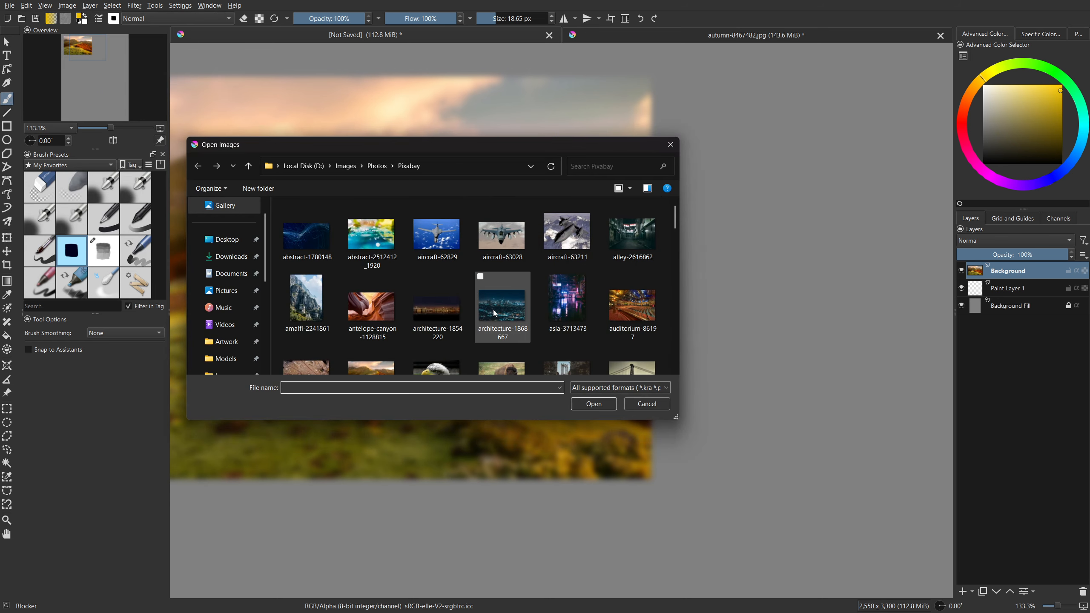
scroll(495, 313, down, 1)
click(309, 277)
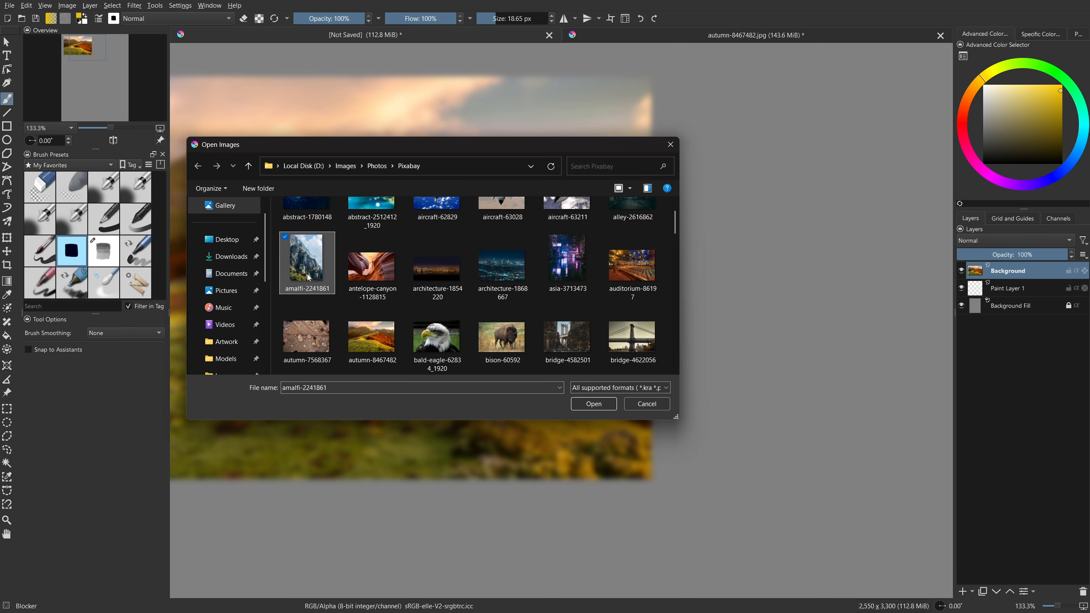
double_click(309, 277)
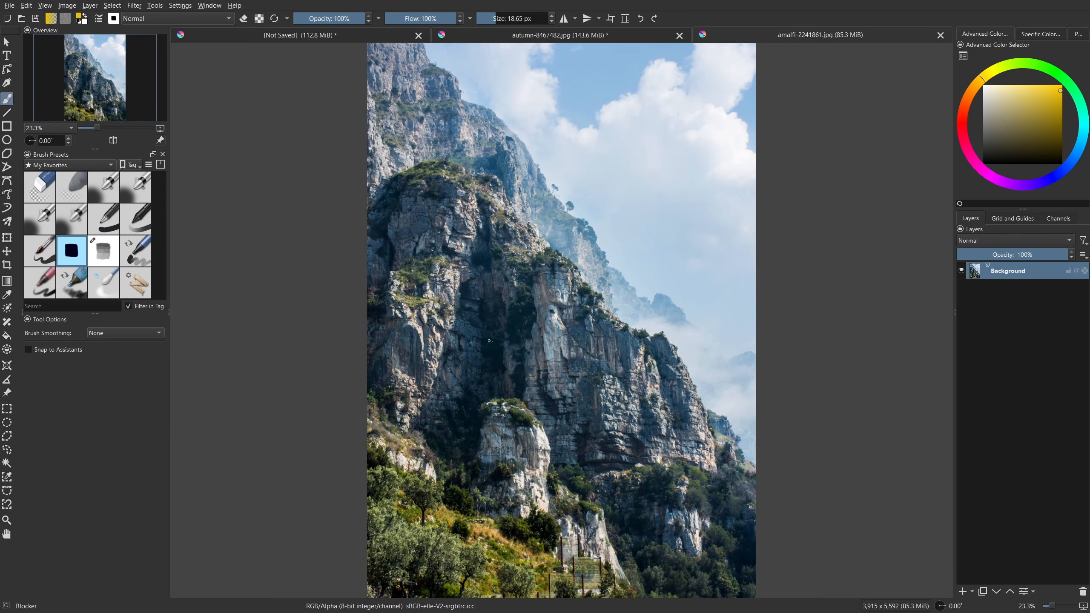
Copy the amalfi cliff photo into the unsaved document as a new layer.
click(506, 38)
click(349, 40)
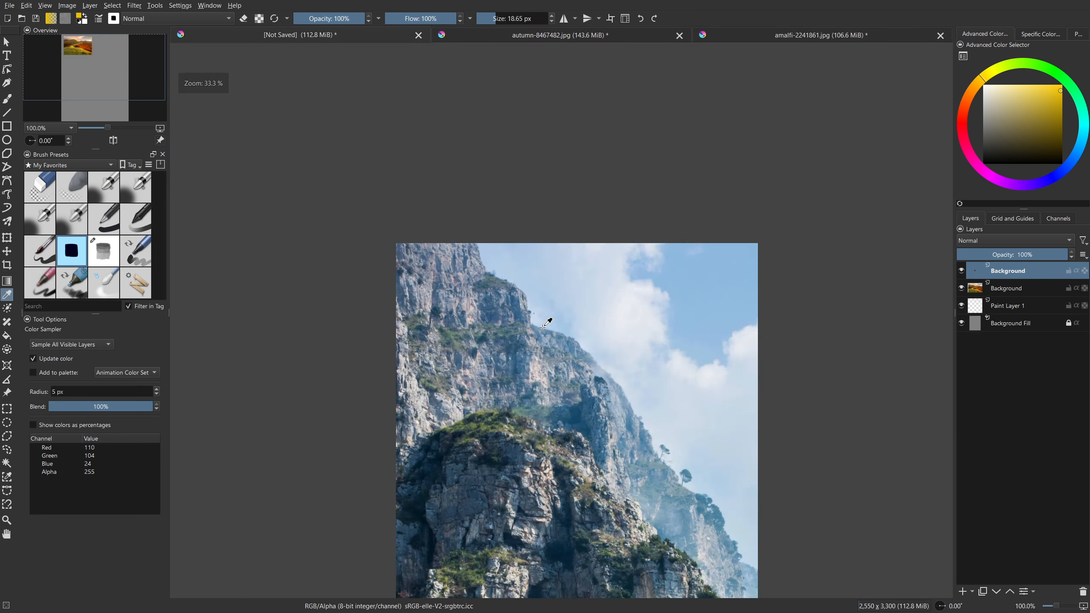
scroll(621, 416, down, 1)
Scale down the cliff photo layer and position it directly below the autumn photo near the canvas's left edge.
key(t)
drag(684, 409, 587, 219)
key(ctrl+t)
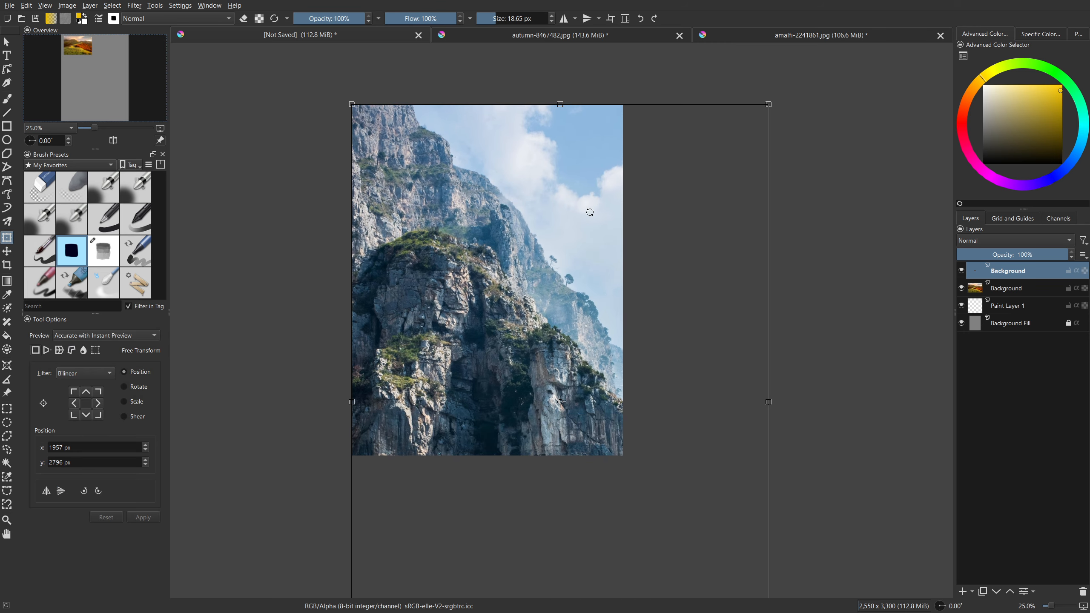
drag(768, 103, 379, 428)
drag(408, 541, 416, 223)
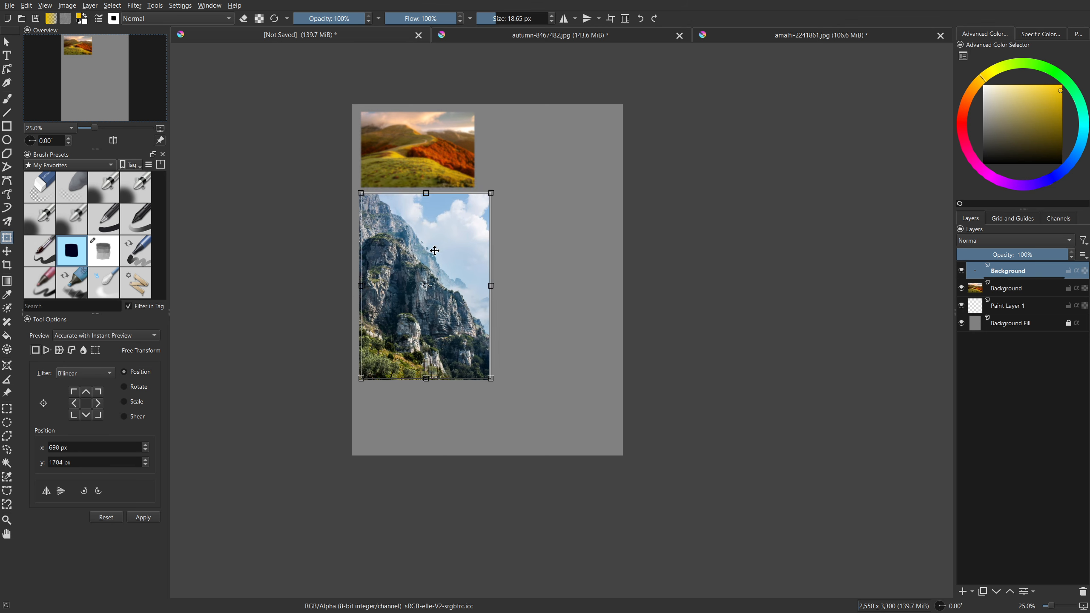
drag(492, 378, 418, 267)
scroll(418, 268, up, 5)
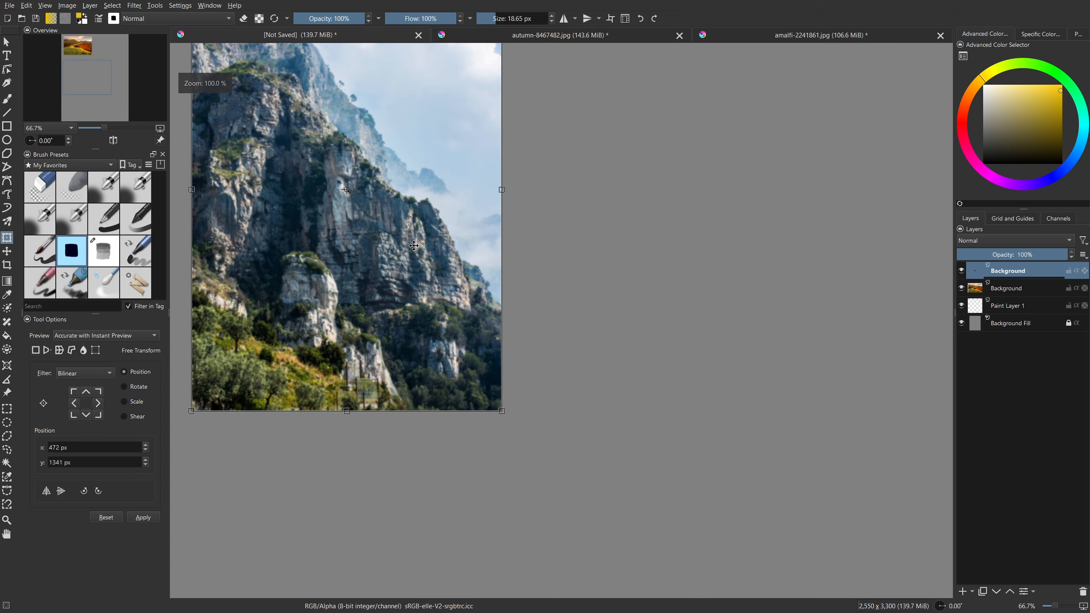
key(b)
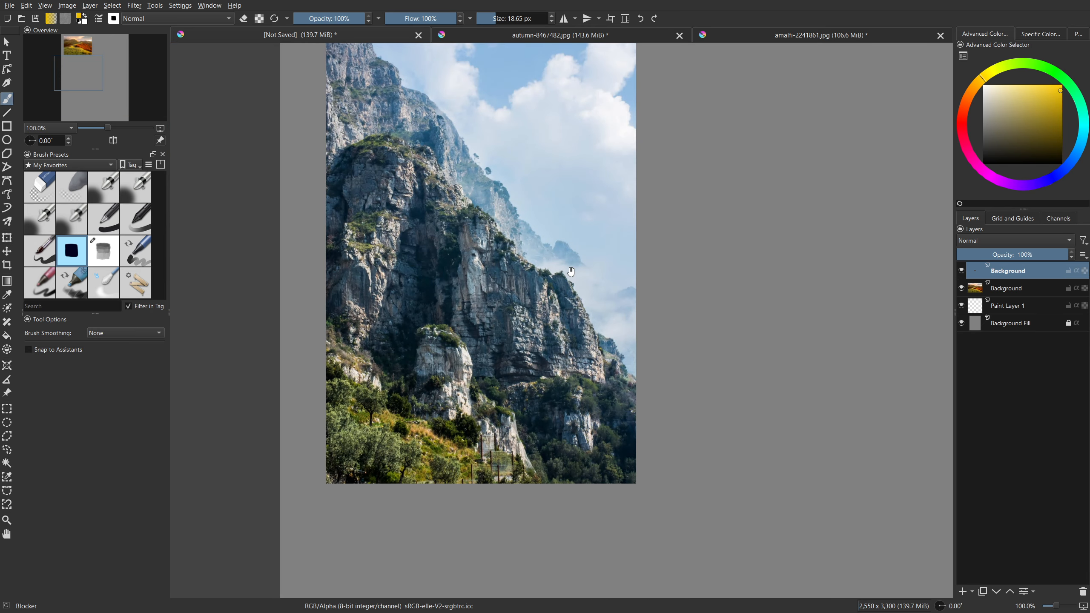
Apply a Gaussian Blur to the cliff photo layer.
drag(430, 105, 409, 170)
click(134, 5)
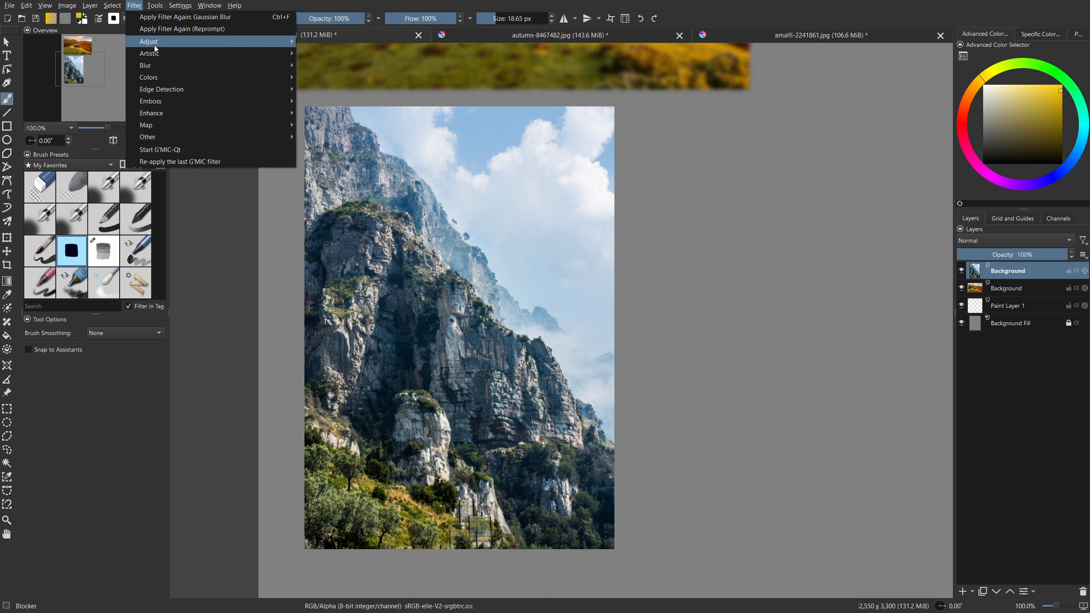
mouse_move(193, 66)
click(318, 75)
drag(778, 329, 775, 333)
click(856, 530)
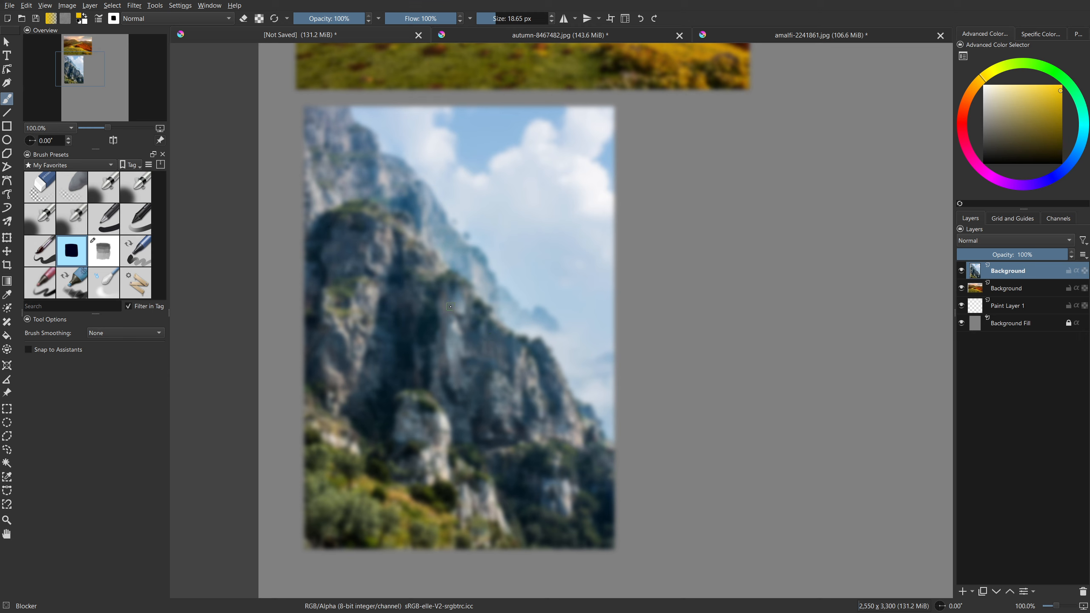
Sample brush colors from the sunlit rock and the hazy blue slope of the blurred cliff photo.
ctrl+click(373, 291)
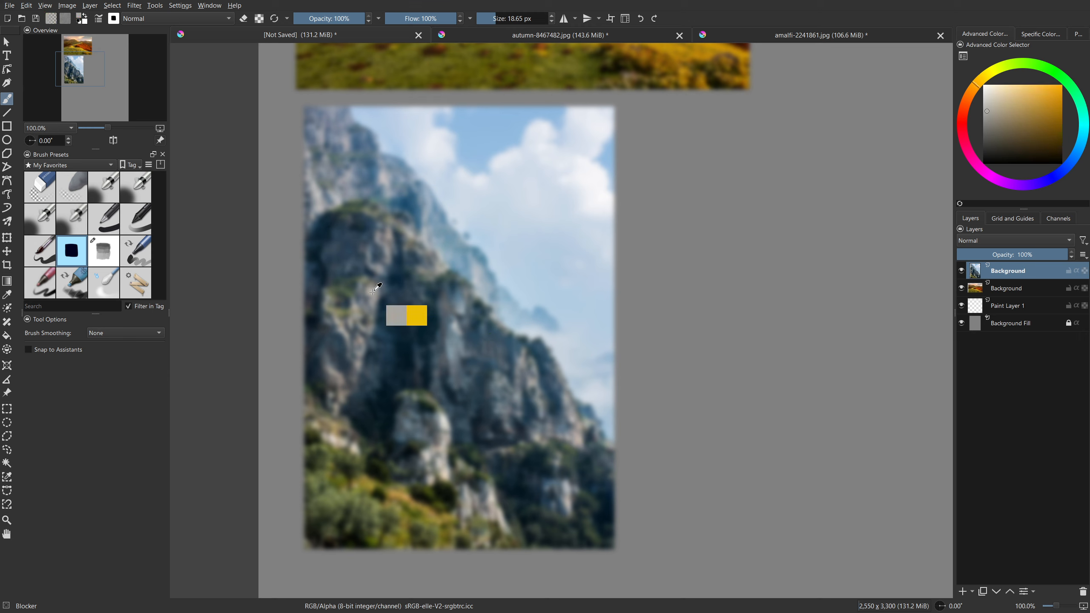
mouse_move(372, 292)
mouse_down()
mouse_move(362, 296)
mouse_move(390, 317)
mouse_move(396, 340)
mouse_move(449, 281)
mouse_move(463, 309)
mouse_move(441, 270)
mouse_up()
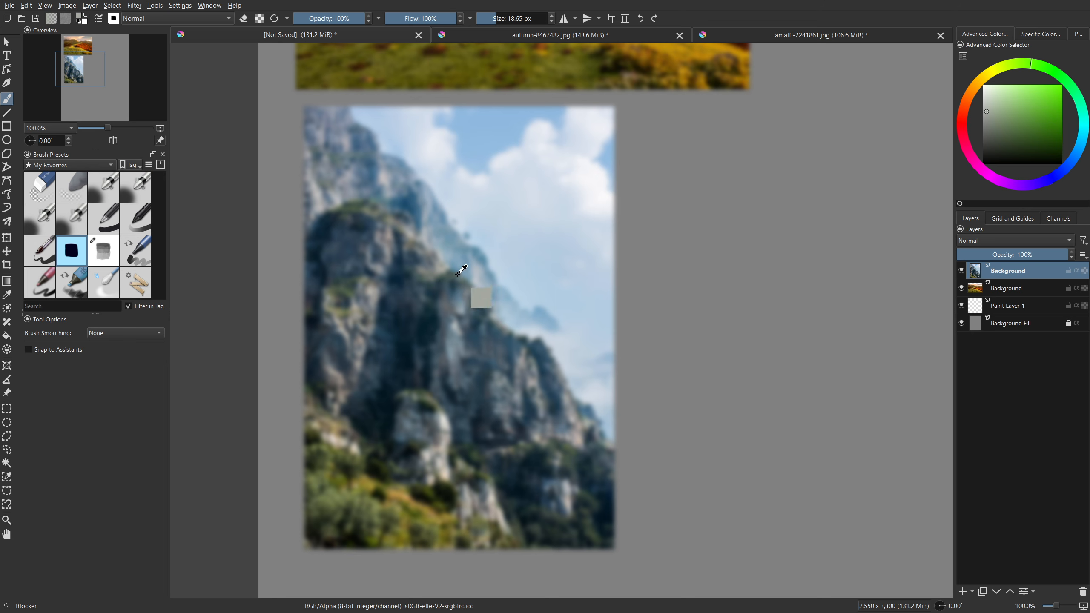
ctrl+click(462, 289)
drag(553, 211, 545, 412)
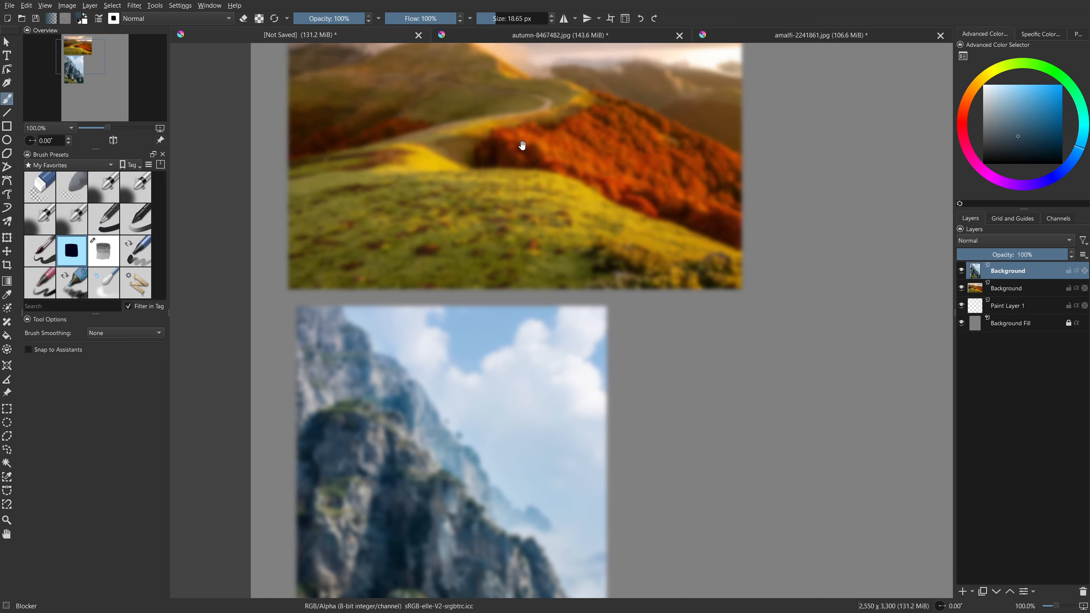
drag(522, 146, 533, 248)
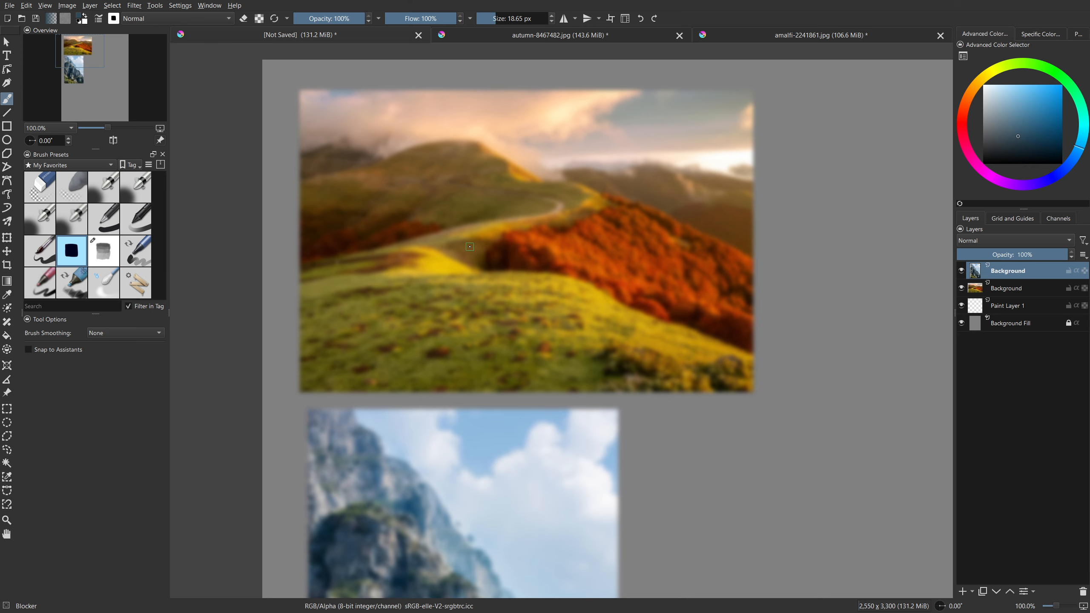
Sample more brush colors from the shadowed rock faces of the blurred cliff photo.
drag(475, 401, 459, 146)
ctrl+click(425, 314)
mouse_move(426, 313)
mouse_down()
mouse_move(422, 284)
mouse_move(432, 277)
mouse_move(452, 319)
mouse_move(431, 364)
mouse_up()
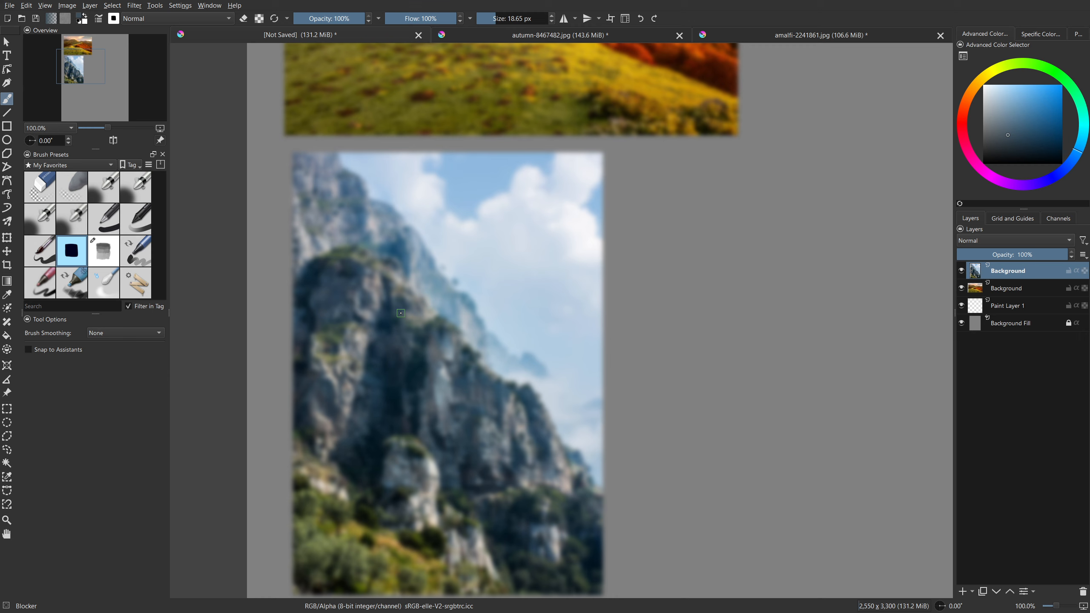
drag(411, 269, 485, 292)
mouse_move(475, 315)
mouse_down()
mouse_move(489, 344)
mouse_move(483, 362)
mouse_up()
scroll(529, 313, up, 5)
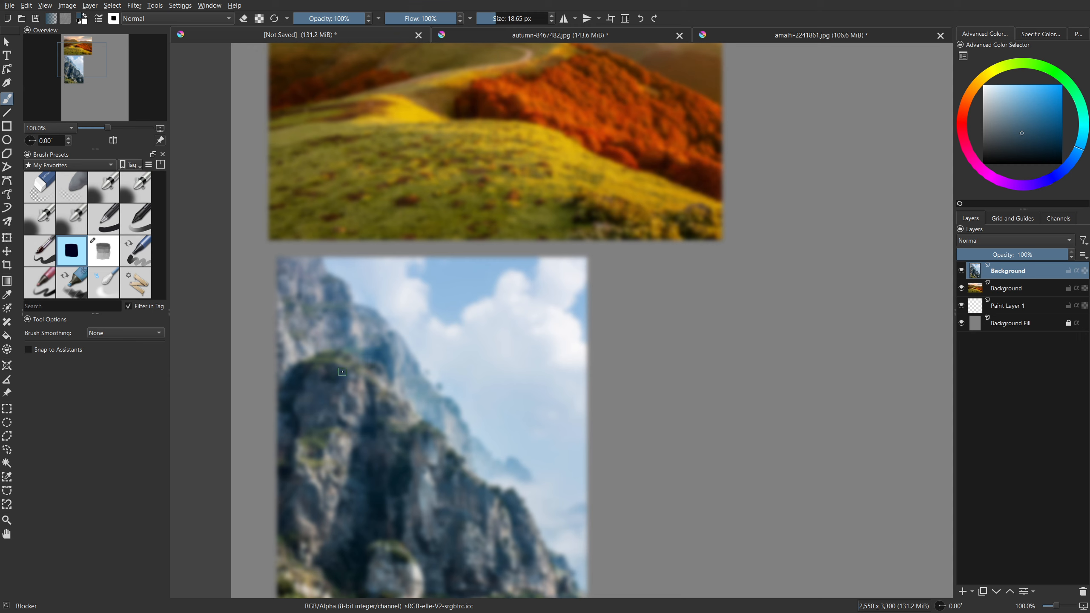
ctrl+click(333, 397)
Try purple, blue, yellow and orange hues for the brush color and settle on a bright, saturated red.
drag(1005, 67, 1017, 185)
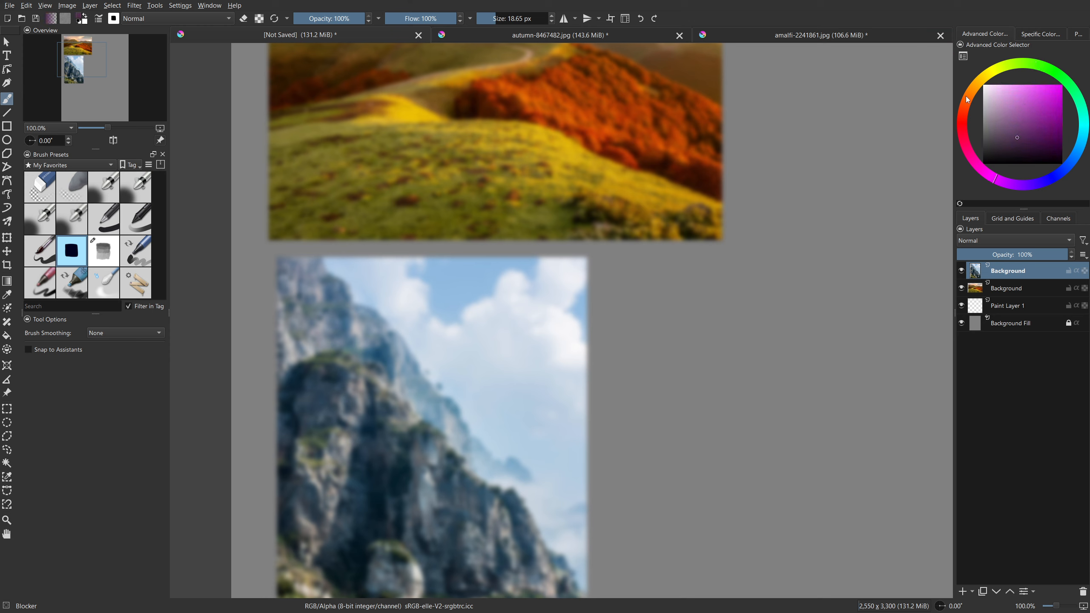
mouse_move(1054, 72)
mouse_down()
mouse_move(1078, 111)
mouse_move(1057, 180)
mouse_up()
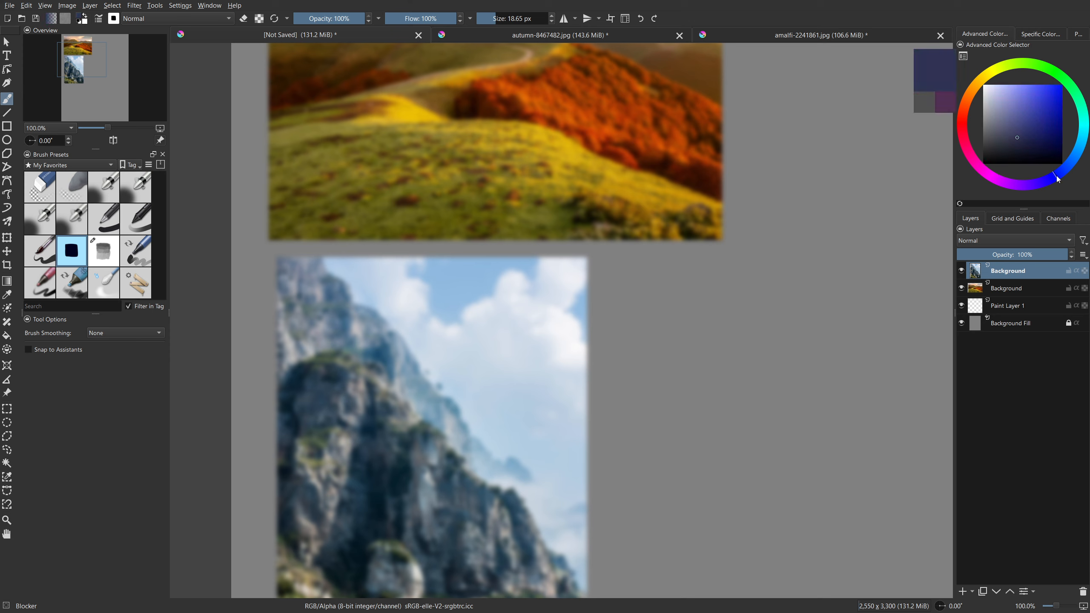
mouse_move(645, 363)
mouse_down()
mouse_move(623, 346)
mouse_move(611, 310)
mouse_up()
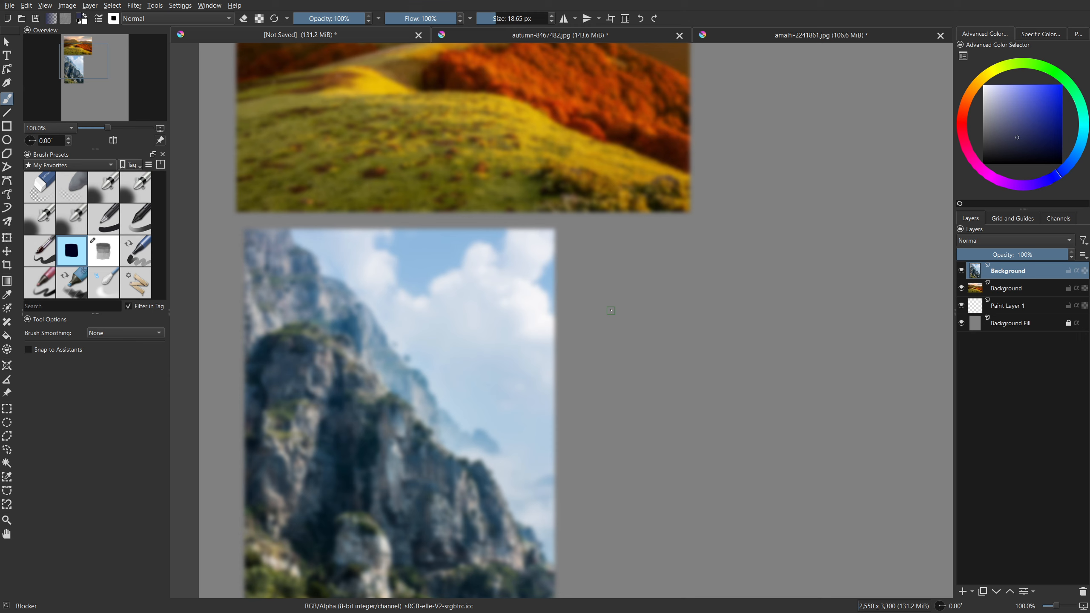
click(969, 93)
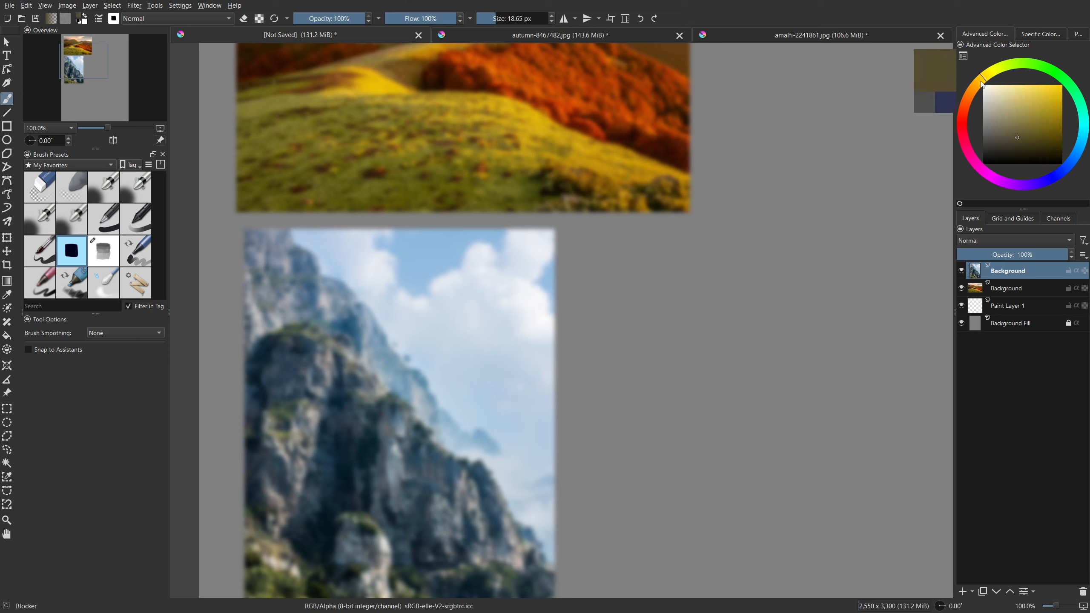
drag(968, 122, 978, 87)
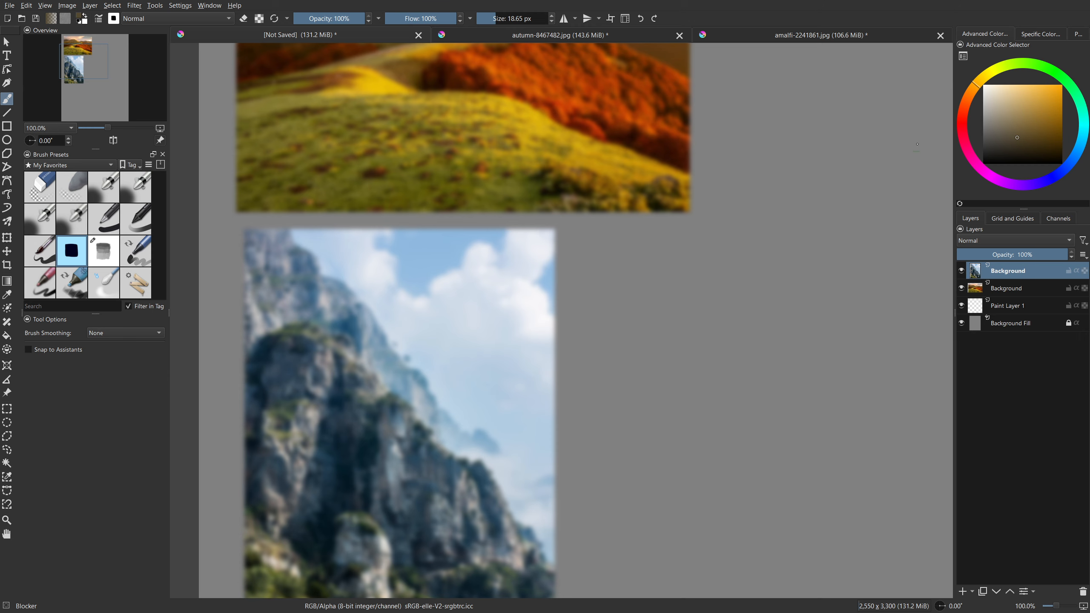
click(964, 123)
click(1054, 99)
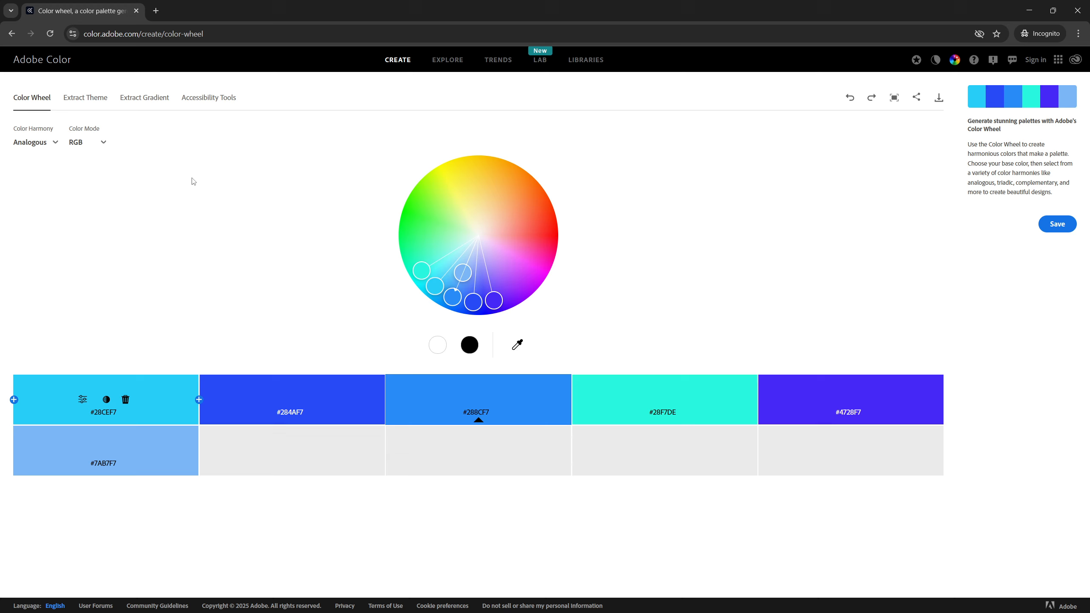
Switch to Adobe Color in the browser and preview the Monochromatic, Triad and Complementary harmonies for the blue base color.
click(52, 146)
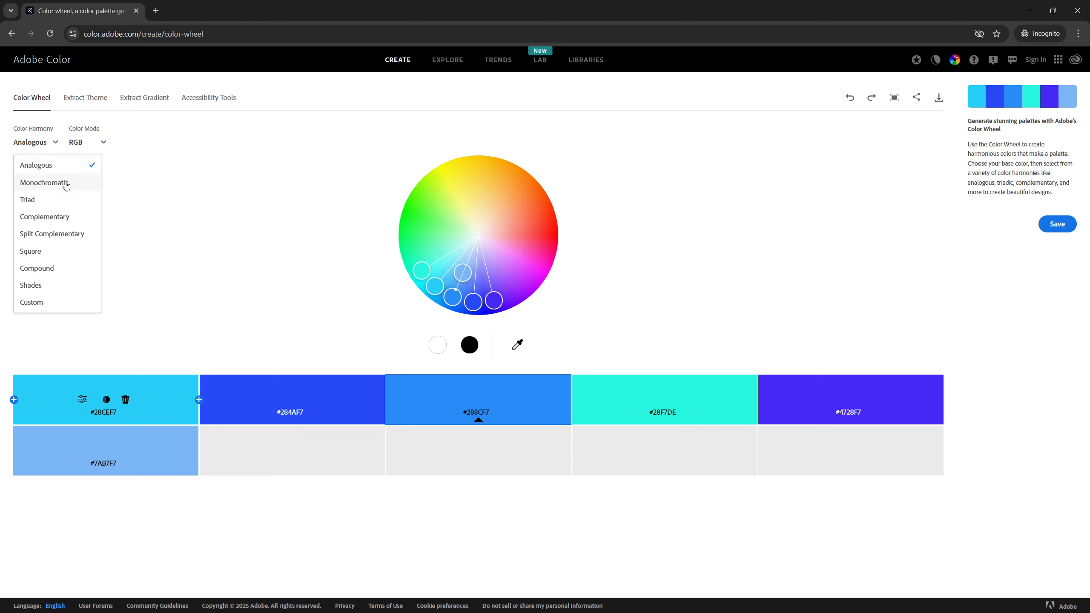
click(66, 185)
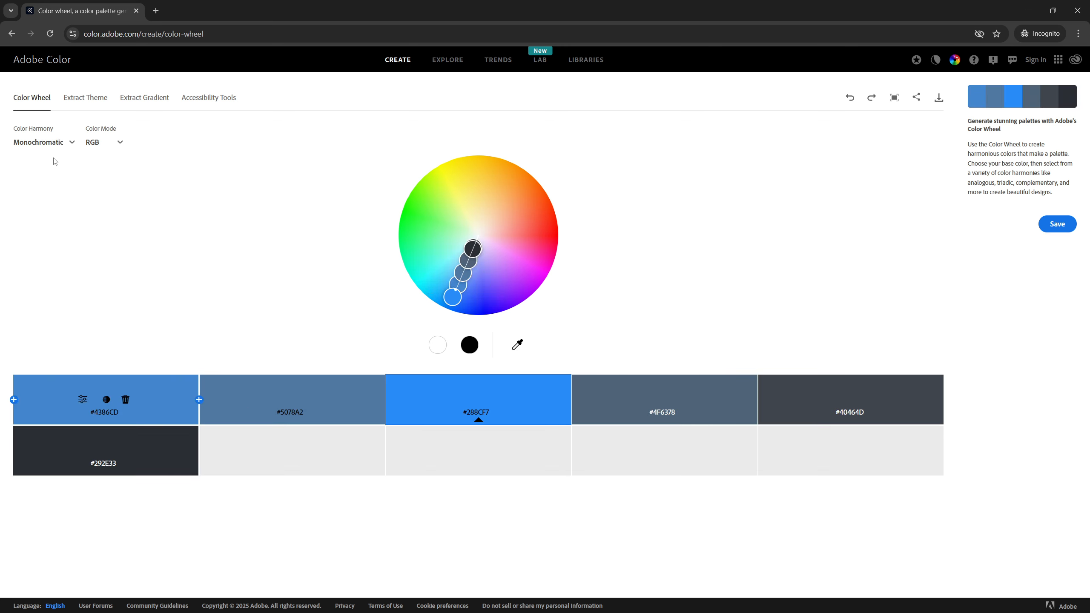
click(63, 146)
click(59, 200)
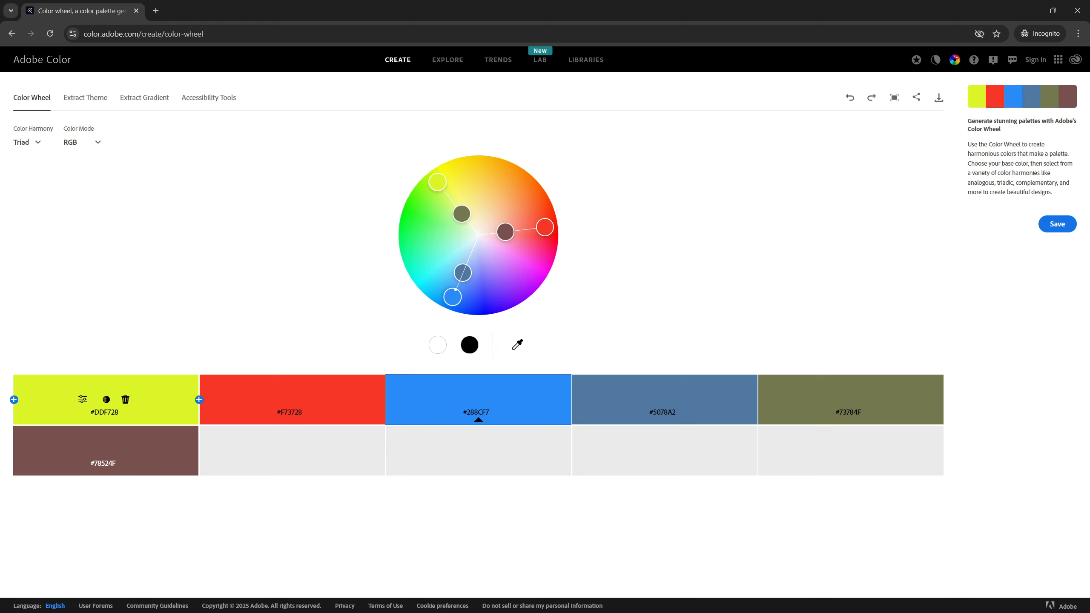
click(37, 143)
click(52, 217)
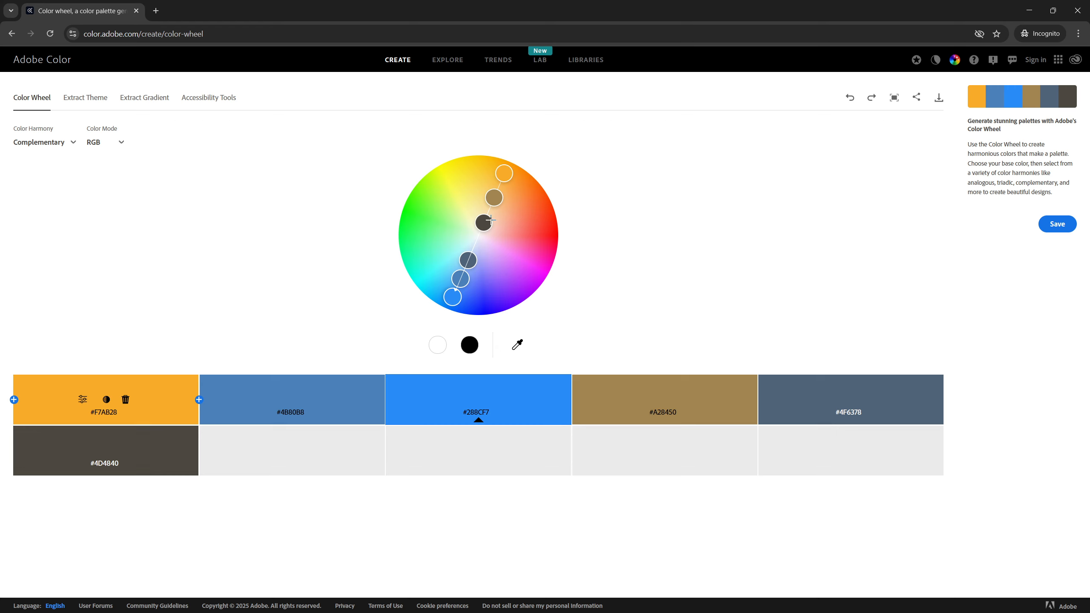
Preview the Split Complementary, Square and Compound harmonies for the same blue base color.
click(43, 146)
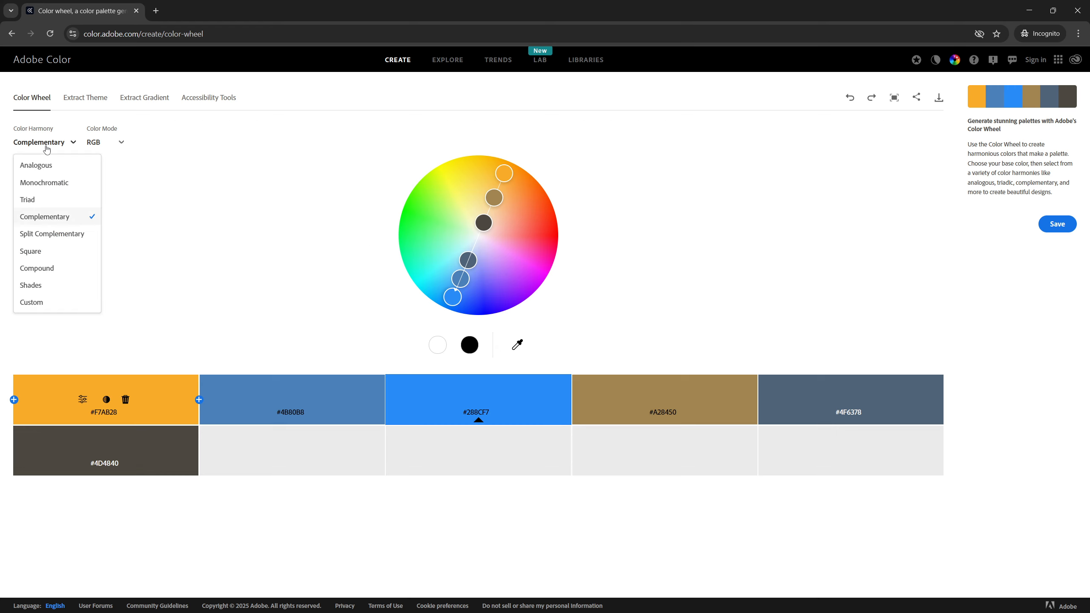
click(63, 237)
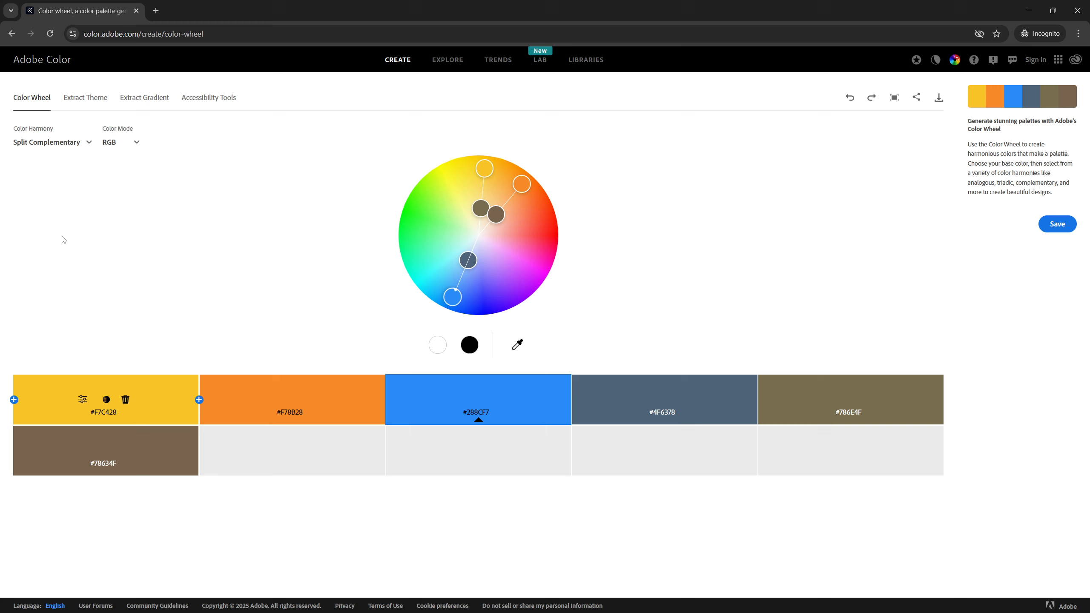
click(69, 144)
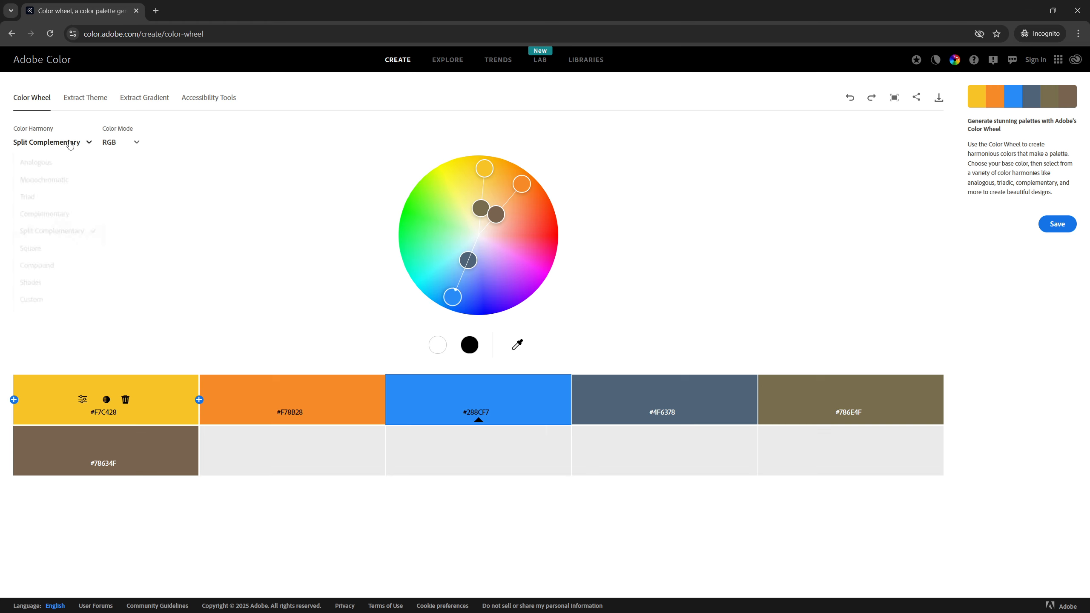
click(63, 253)
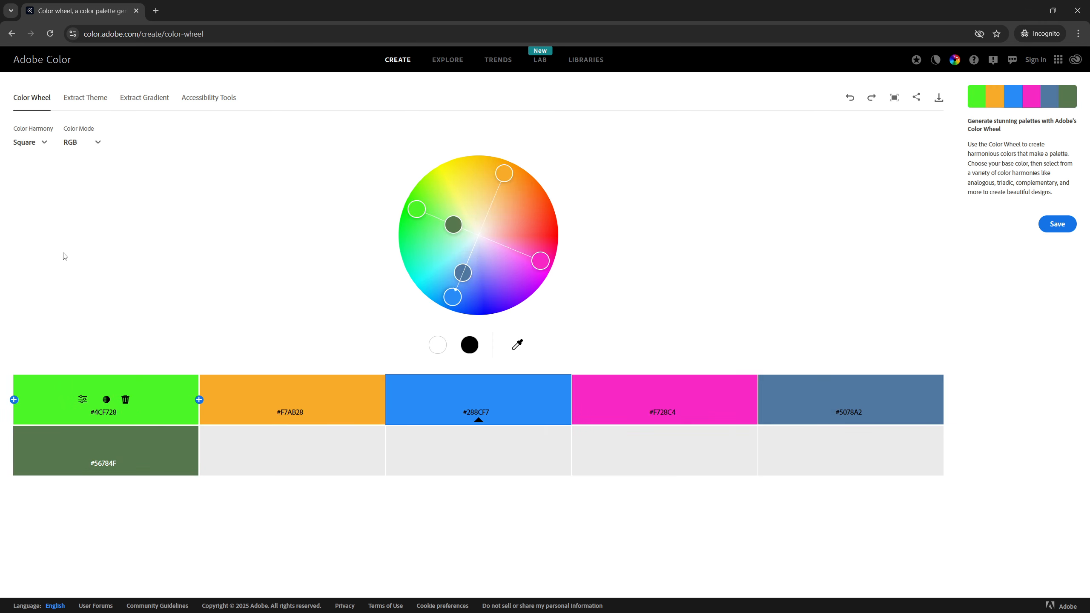
click(43, 144)
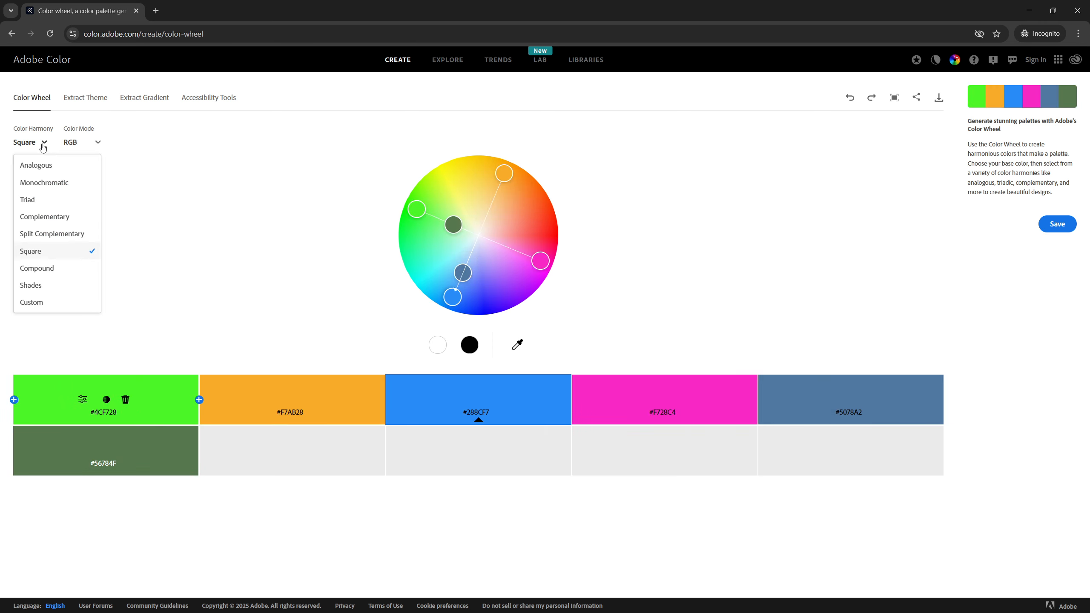
click(63, 269)
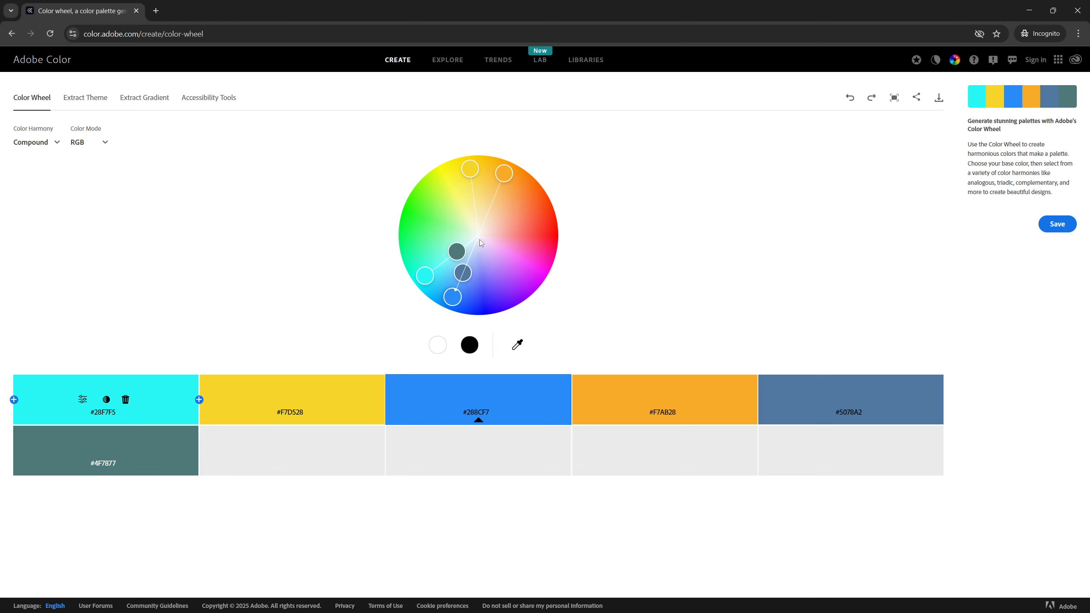
Preview the Shades harmony for the blue base color and switch the color harmony to Custom.
click(46, 147)
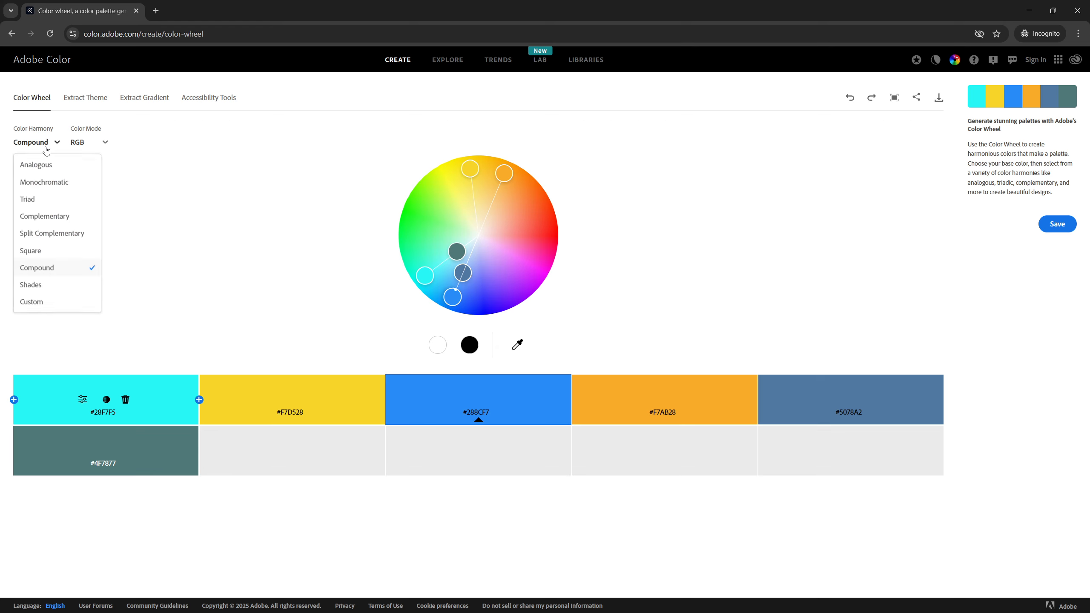
click(60, 286)
click(40, 147)
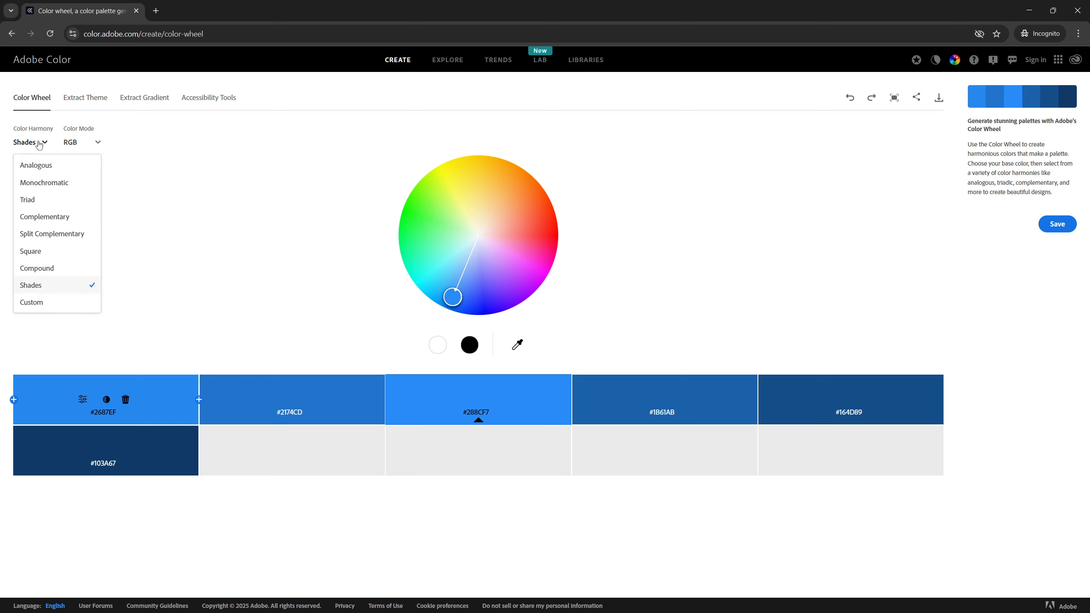
click(59, 304)
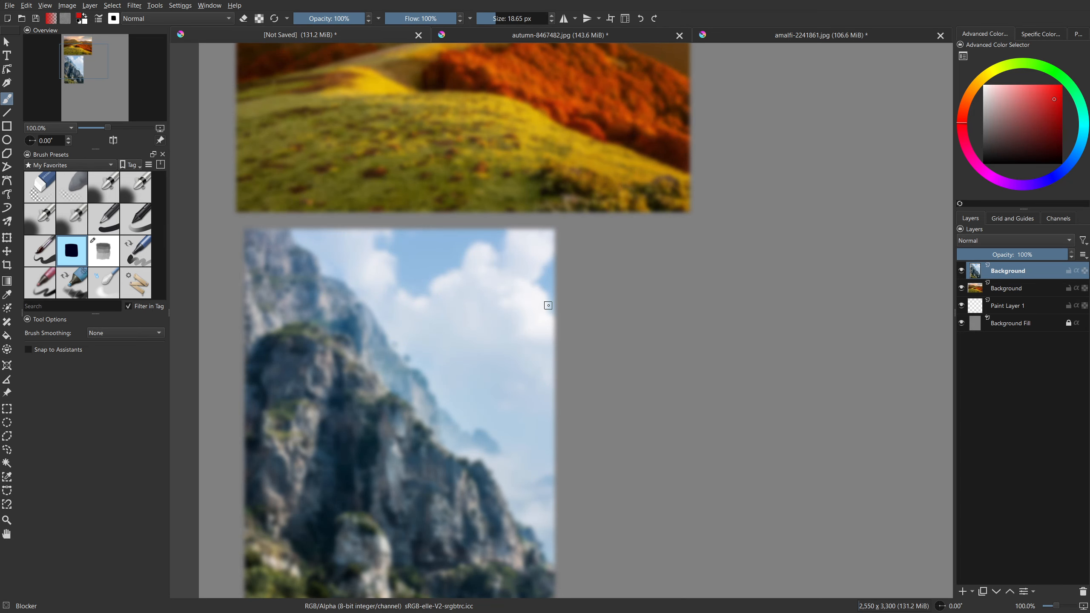
Switch back to Krita and add a new paint layer above the cliff photo layer.
scroll(561, 383, up, 5)
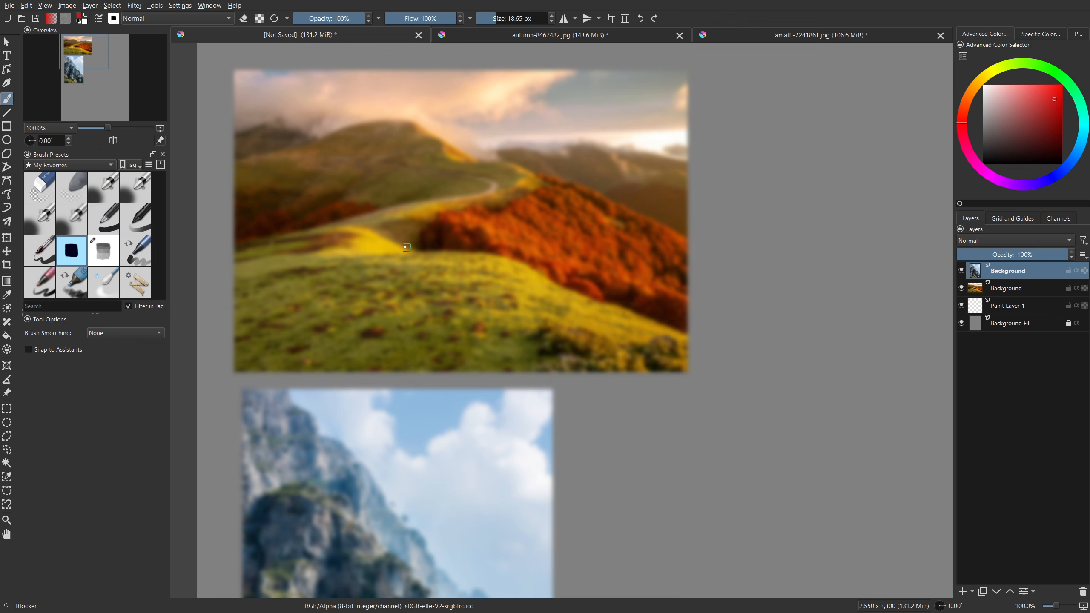
scroll(424, 314, up, 3)
scroll(424, 314, down, 2)
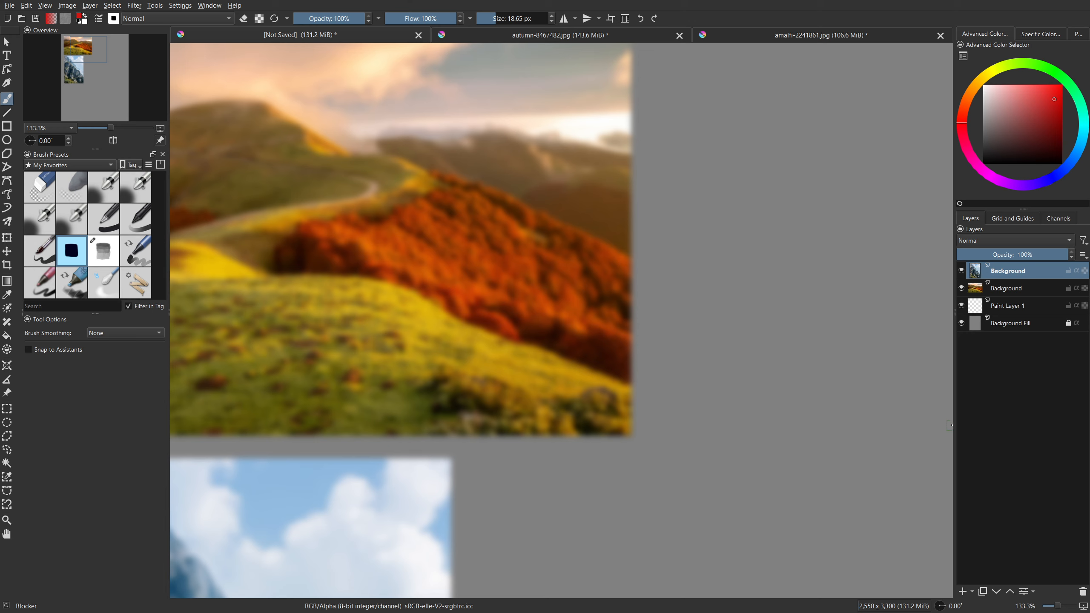
click(962, 591)
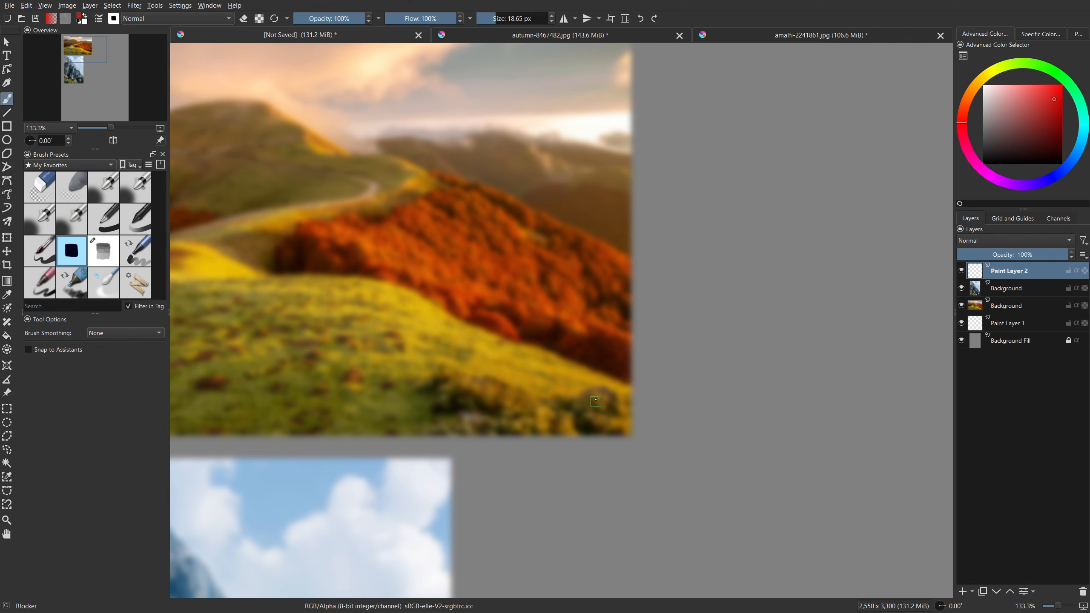
Sample a bright yellow from the sunlit slope in the autumn photo and paint a swatch on the grey canvas beside it.
drag(586, 355, 630, 390)
click(485, 318)
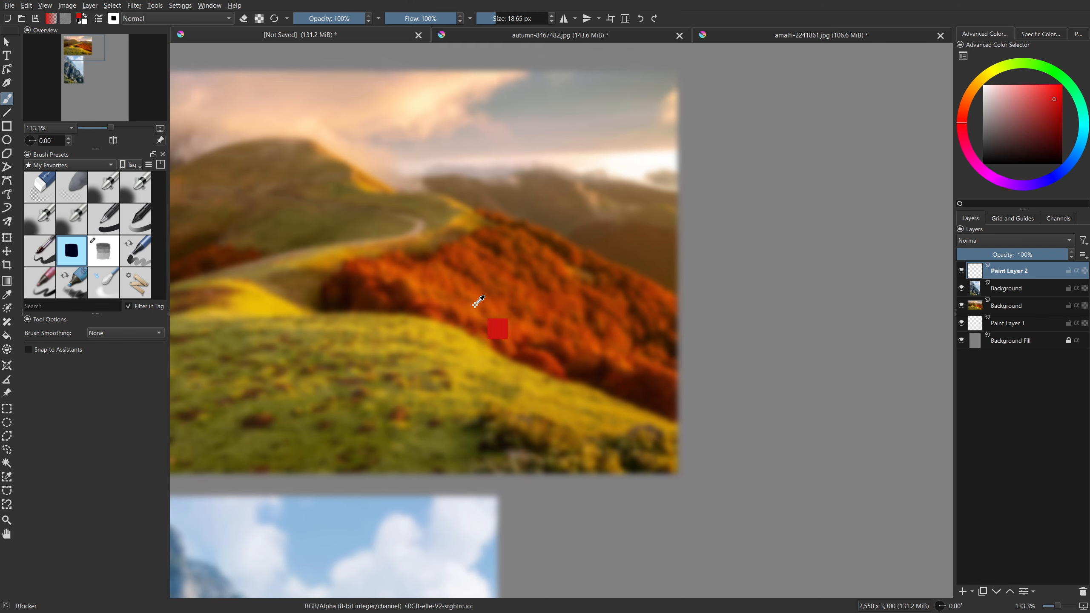
click(449, 337)
drag(452, 339, 567, 360)
ctrl+click(361, 317)
drag(754, 310, 586, 307)
mouse_move(695, 276)
mouse_down()
mouse_move(696, 288)
mouse_move(708, 273)
mouse_up()
Sample a muted mustard yellow and an olive tone from the hill and stack their swatches under the bright yellow.
drag(538, 355, 666, 339)
ctrl+click(292, 312)
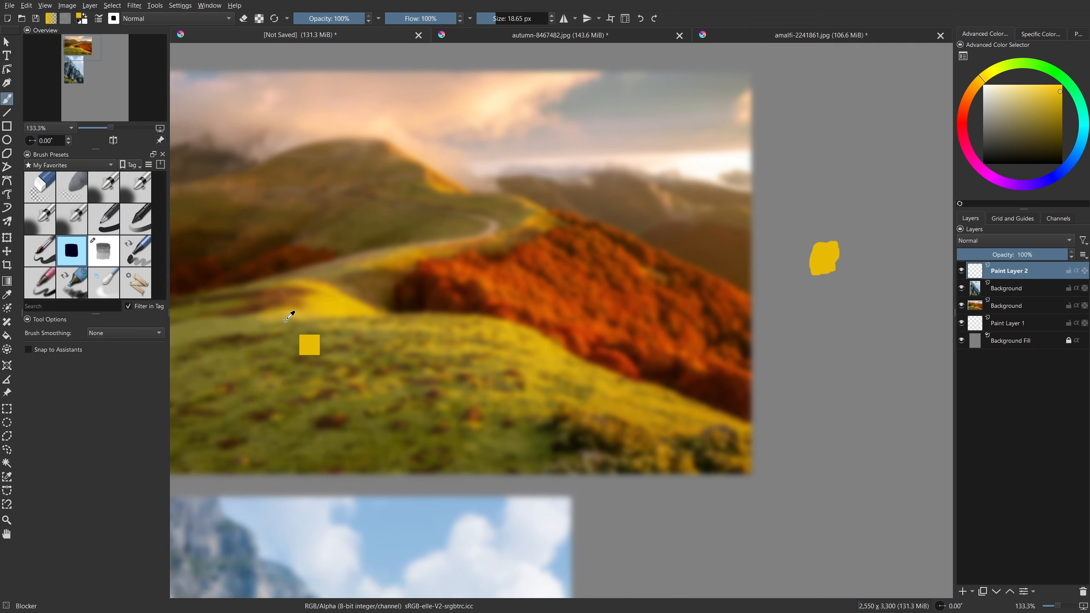
mouse_move(836, 306)
mouse_down()
mouse_move(763, 265)
mouse_move(773, 265)
mouse_move(755, 274)
mouse_move(764, 292)
mouse_move(781, 271)
mouse_up()
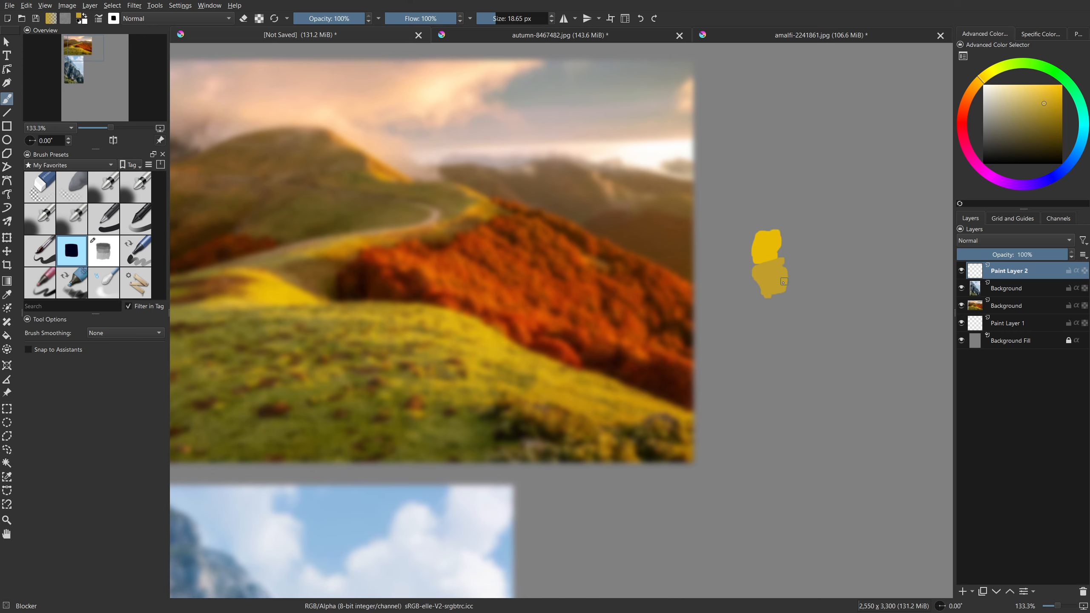
drag(491, 334, 575, 351)
ctrl+click(279, 321)
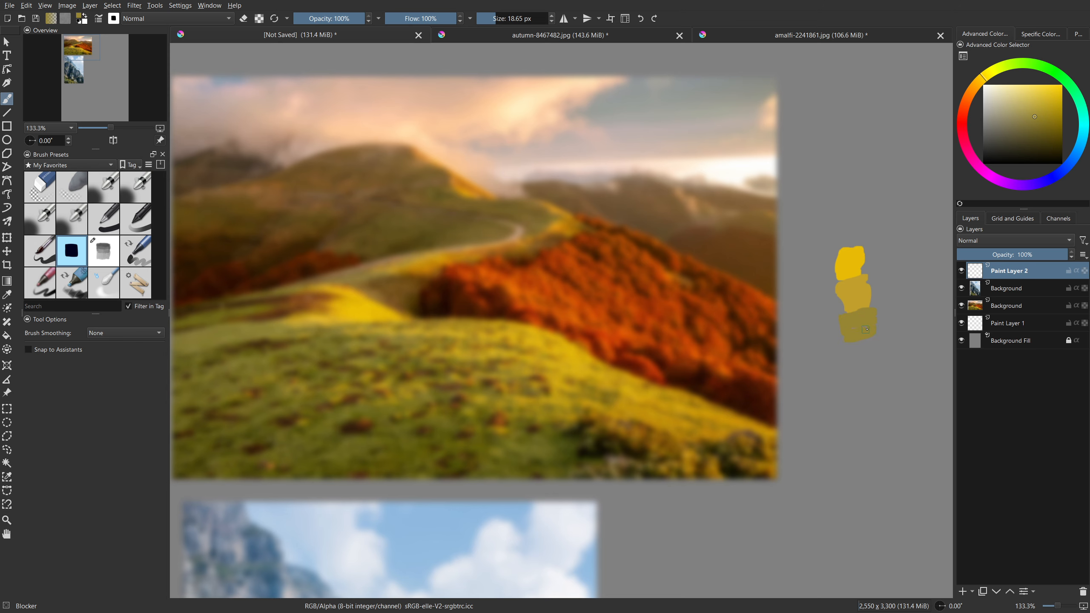
Sample an orange and a darker burnt orange from the red foliage and paint them as a second swatch column beside the yellows.
drag(785, 351, 555, 367)
ctrl+click(306, 303)
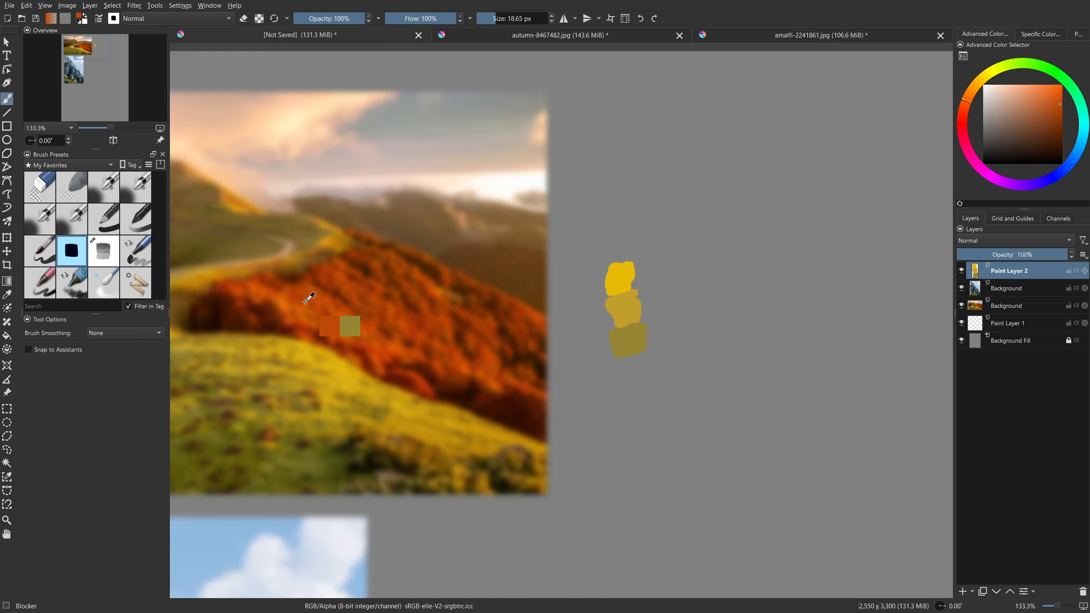
drag(306, 303, 288, 296)
mouse_move(697, 255)
mouse_down()
mouse_move(700, 278)
mouse_move(718, 246)
mouse_move(704, 272)
mouse_up()
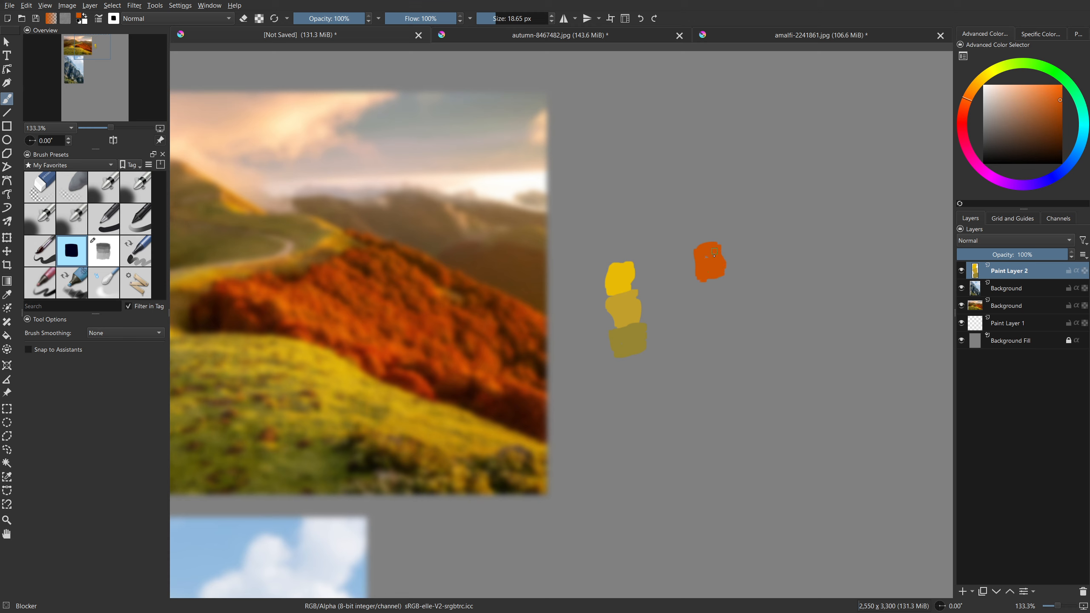
mouse_move(326, 309)
mouse_down()
mouse_move(305, 300)
mouse_move(330, 294)
mouse_up()
mouse_move(701, 281)
mouse_down()
mouse_move(702, 300)
mouse_move(702, 286)
mouse_move(720, 300)
mouse_move(702, 281)
mouse_move(725, 296)
mouse_move(708, 300)
mouse_move(725, 288)
mouse_move(729, 296)
mouse_up()
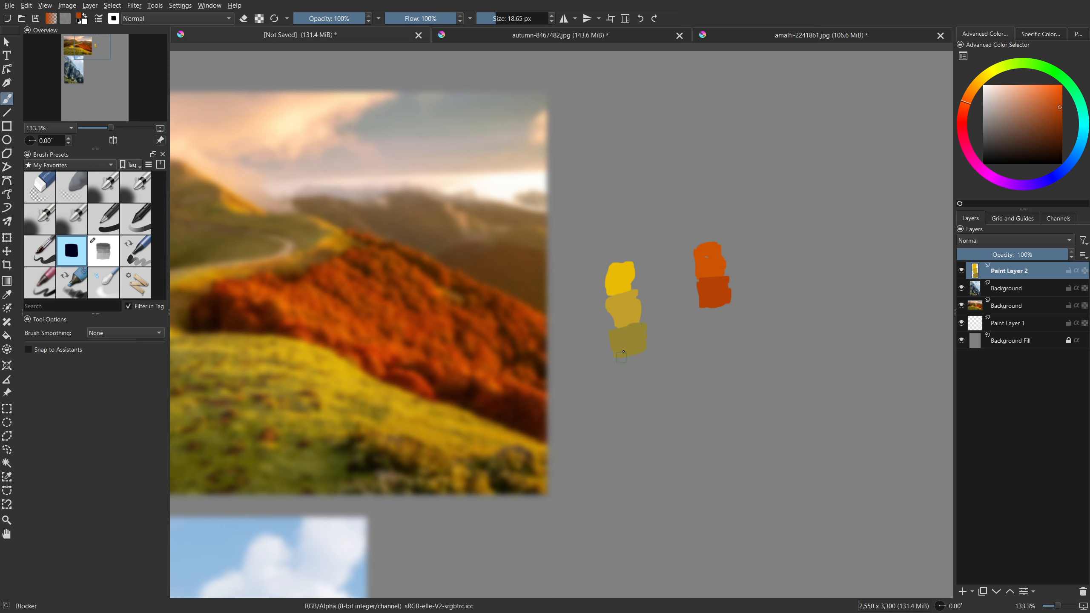
Sample a cool grey, a neutral grey and a pinkish beige from the autumn sky and paint them as a row above the other swatches.
drag(578, 258, 650, 353)
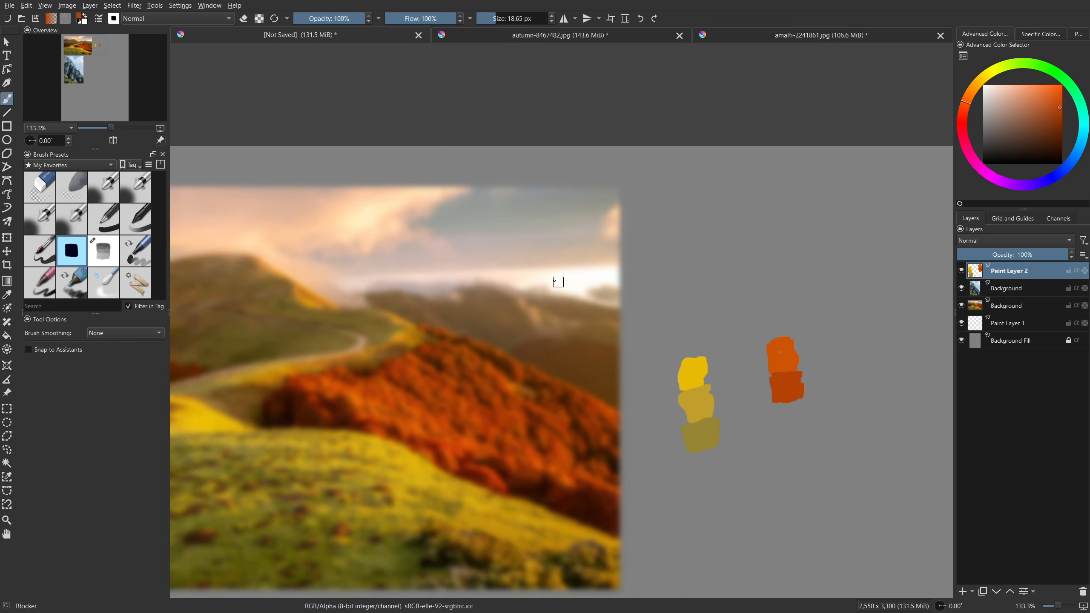
ctrl+click(511, 231)
mouse_move(702, 270)
mouse_down()
mouse_move(702, 286)
mouse_move(720, 292)
mouse_move(700, 265)
mouse_up()
ctrl+click(509, 230)
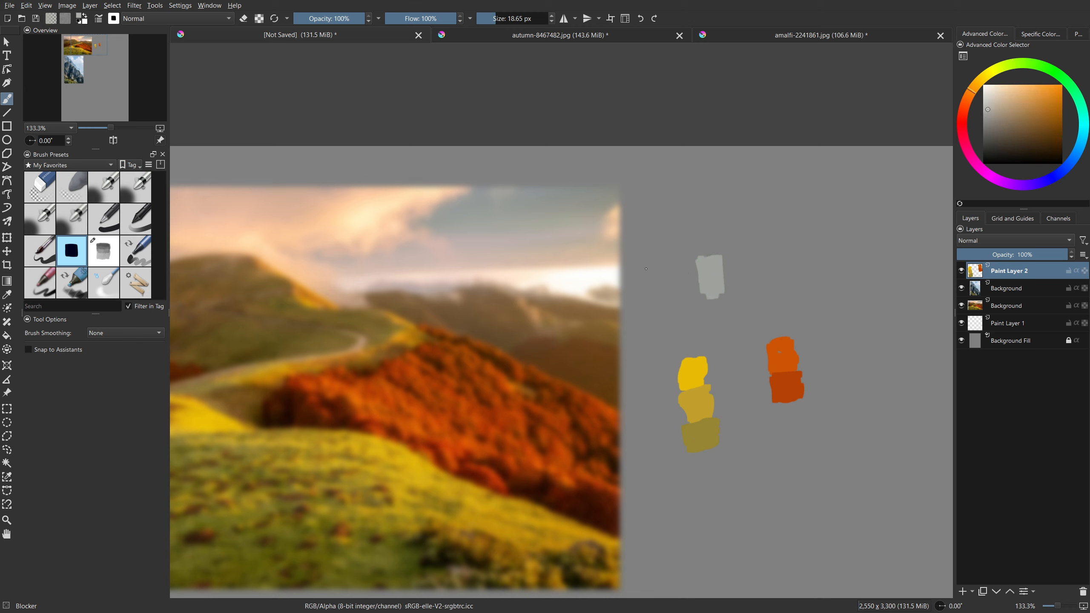
mouse_move(726, 265)
mouse_down()
mouse_move(737, 257)
mouse_move(743, 284)
mouse_move(739, 266)
mouse_up()
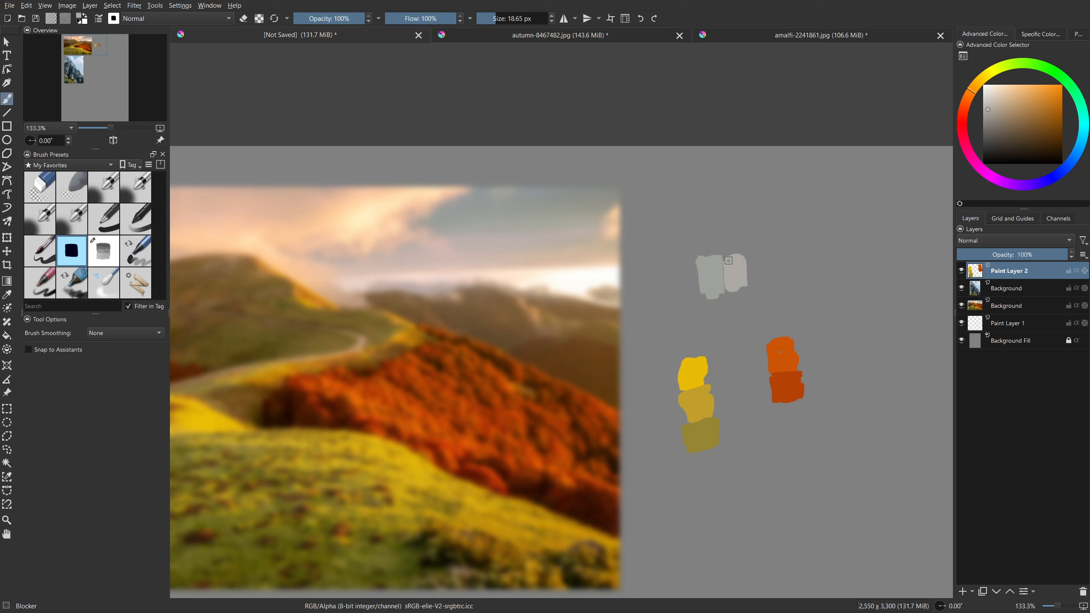
ctrl+click(543, 262)
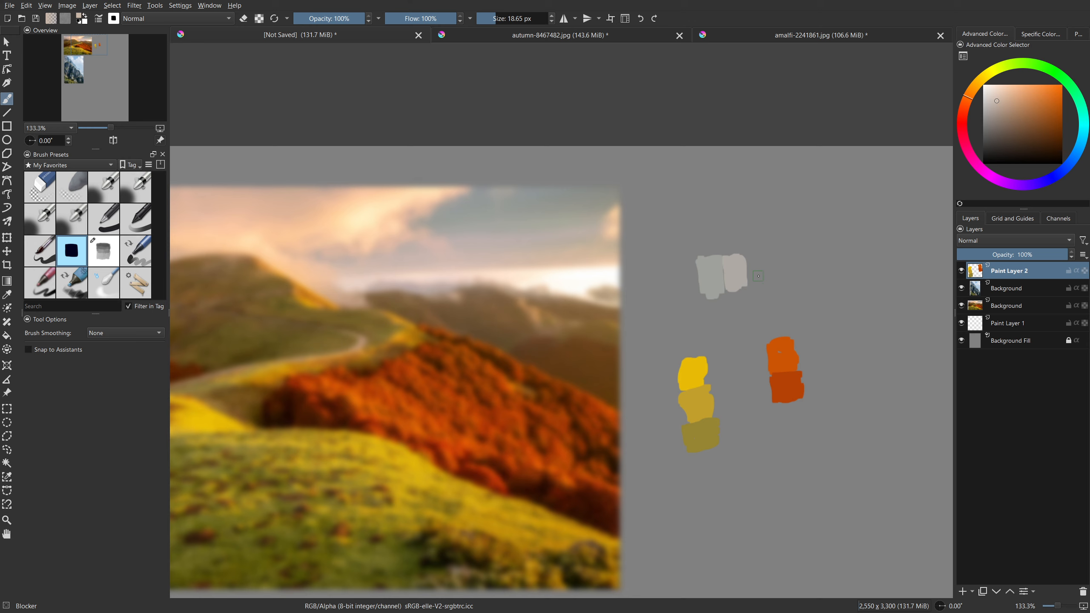
mouse_move(758, 276)
mouse_down()
mouse_move(755, 258)
mouse_move(751, 288)
mouse_move(746, 258)
mouse_move(763, 284)
mouse_move(762, 262)
mouse_move(756, 283)
mouse_up()
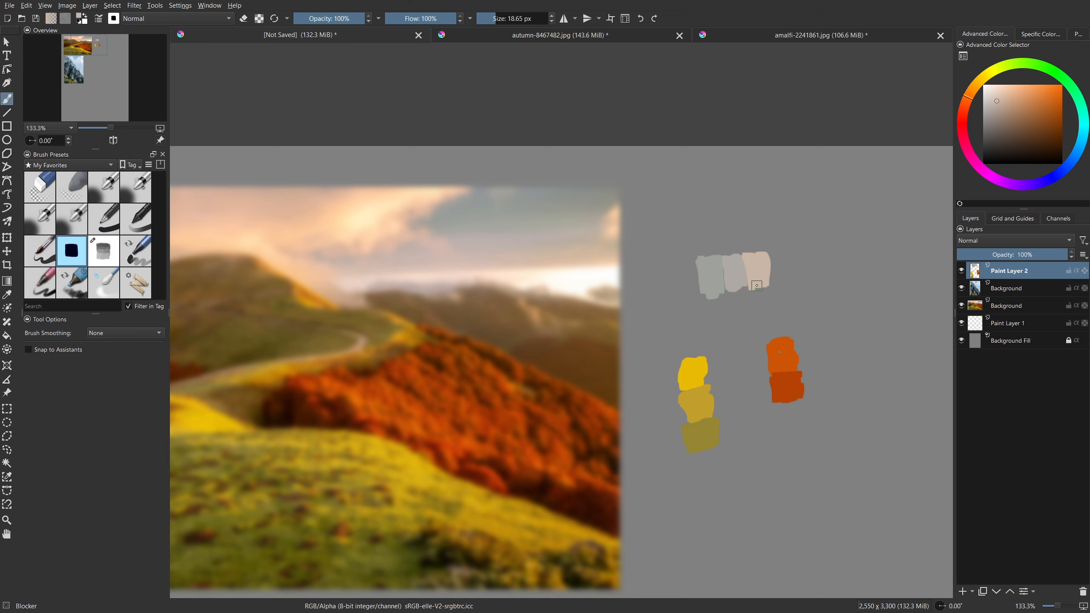
drag(715, 384, 788, 343)
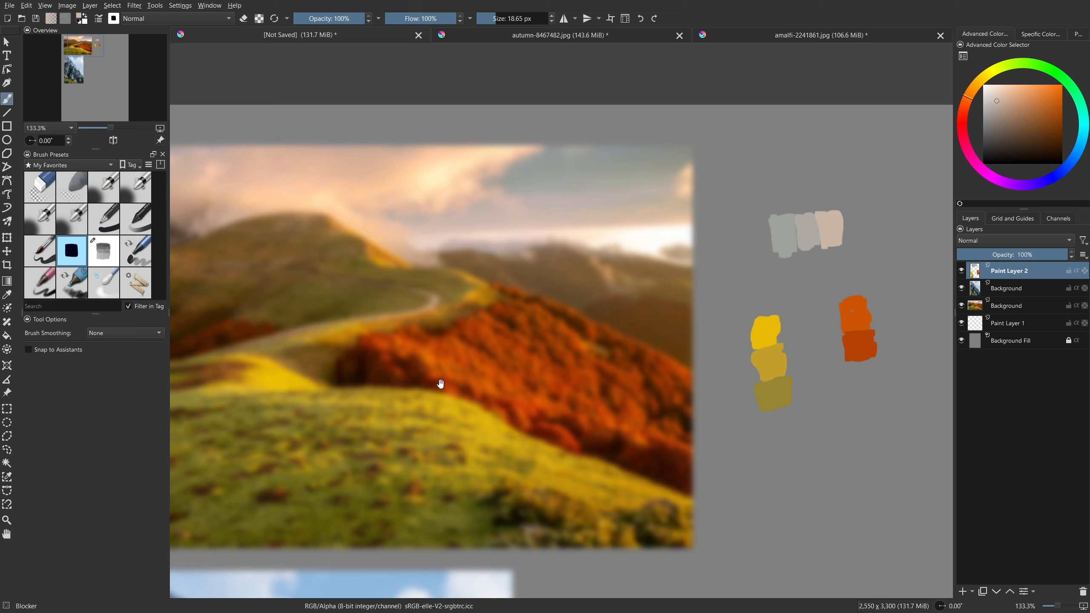
drag(740, 420, 691, 404)
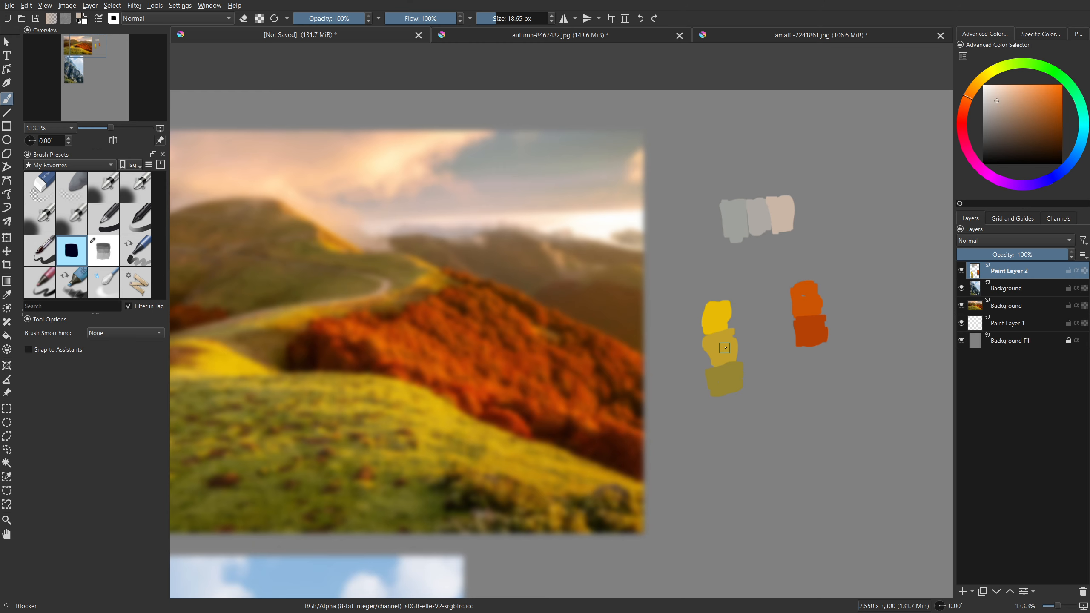
drag(715, 318, 675, 321)
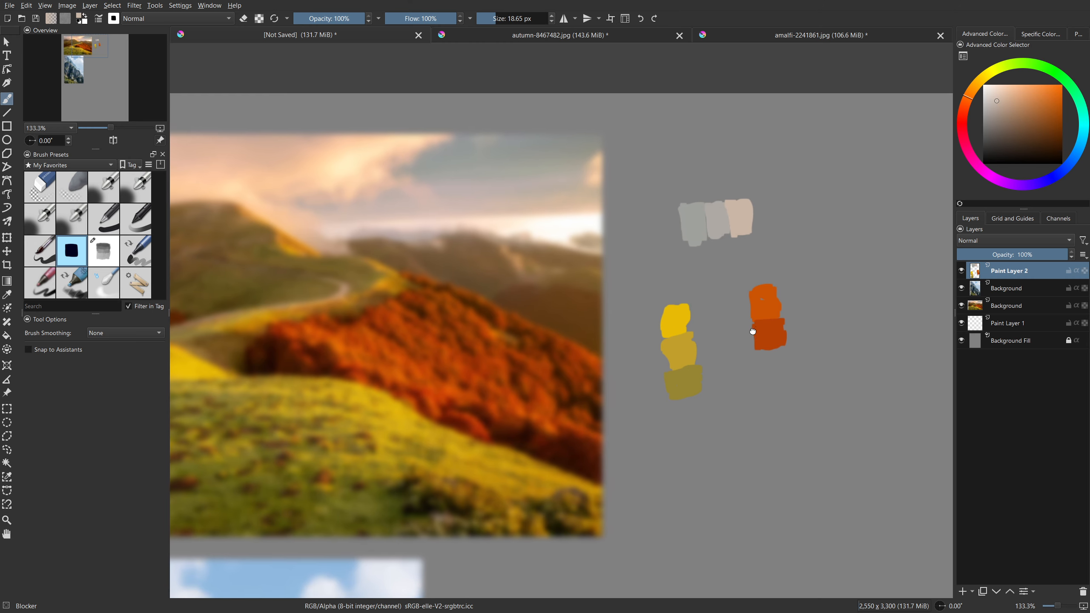
drag(752, 331, 694, 329)
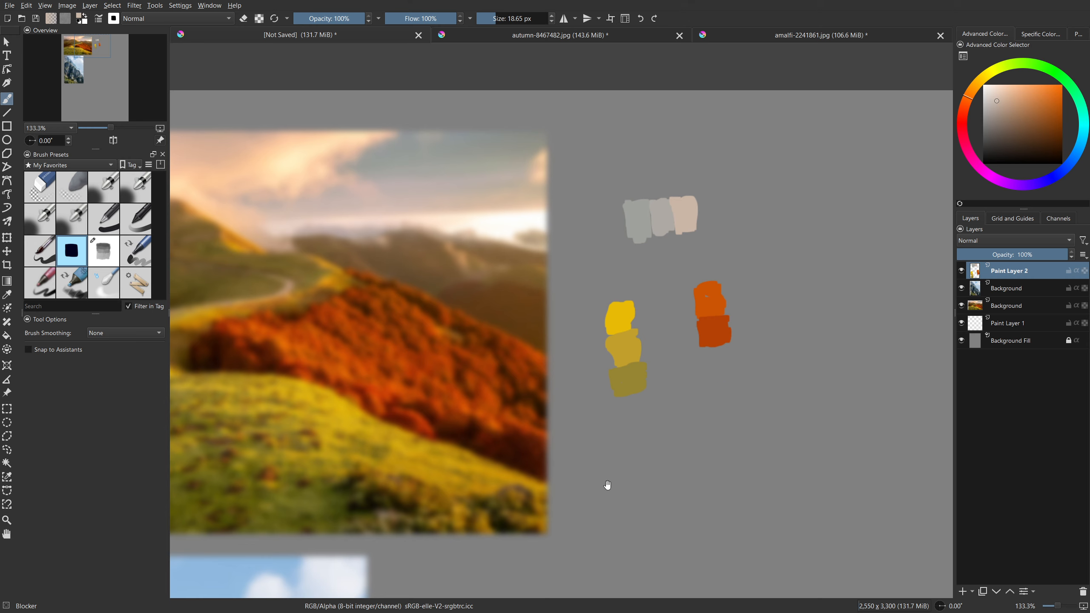
Sample a slate blue and a warm beige from the cliff photo's rocks and paint adjoining swatches beside the photo.
drag(421, 507, 538, 239)
drag(480, 397, 610, 208)
drag(581, 286, 567, 221)
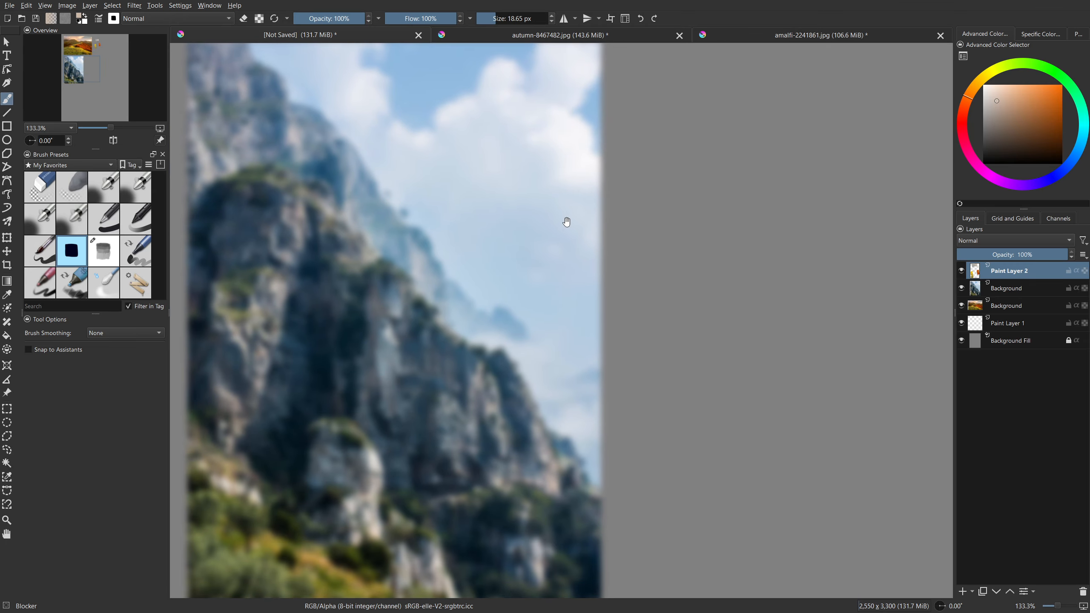
ctrl+click(396, 336)
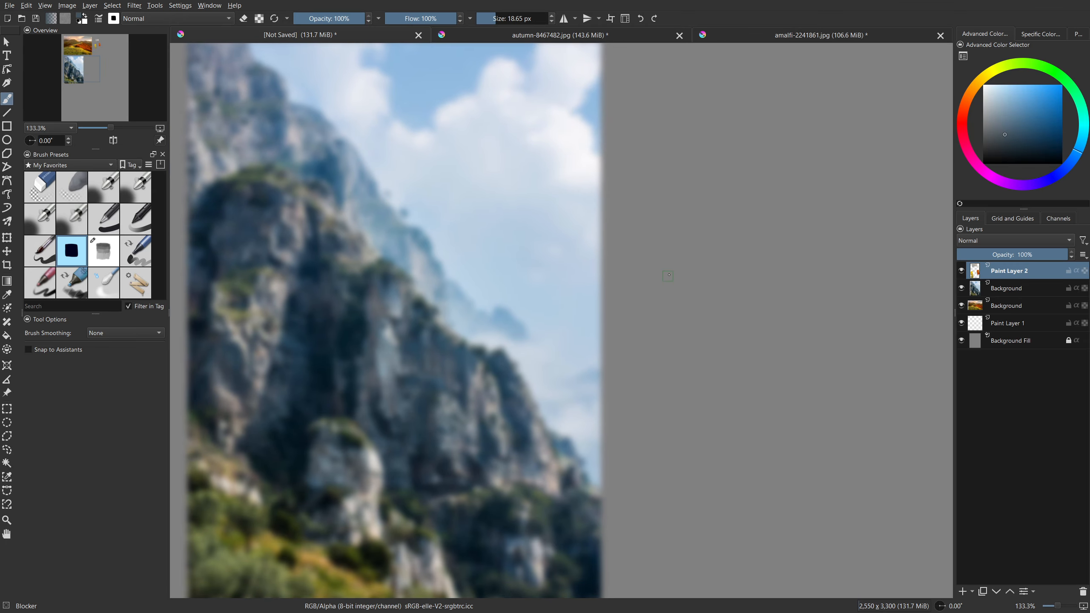
mouse_move(678, 261)
mouse_down()
mouse_move(679, 296)
mouse_move(688, 254)
mouse_move(690, 269)
mouse_move(676, 246)
mouse_move(693, 243)
mouse_move(683, 228)
mouse_up()
ctrl+click(243, 318)
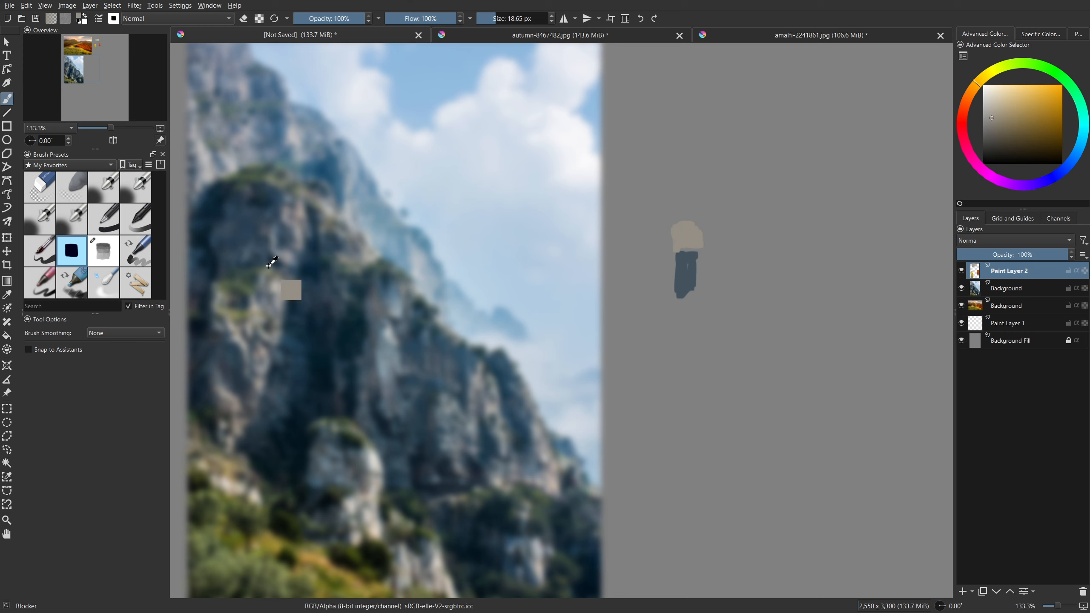
Add a muted blue-grey swatch and a very dark navy swatch sampled from the cliff next to the slate blue.
ctrl+click(254, 245)
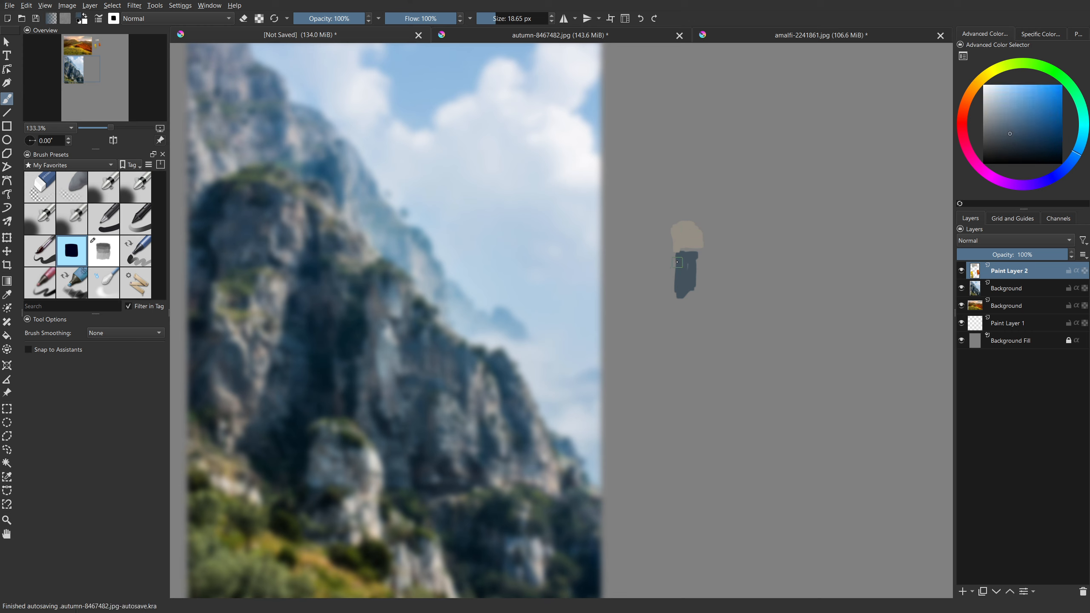
mouse_move(663, 247)
mouse_down()
mouse_move(657, 268)
mouse_move(672, 285)
mouse_up()
ctrl+click(245, 227)
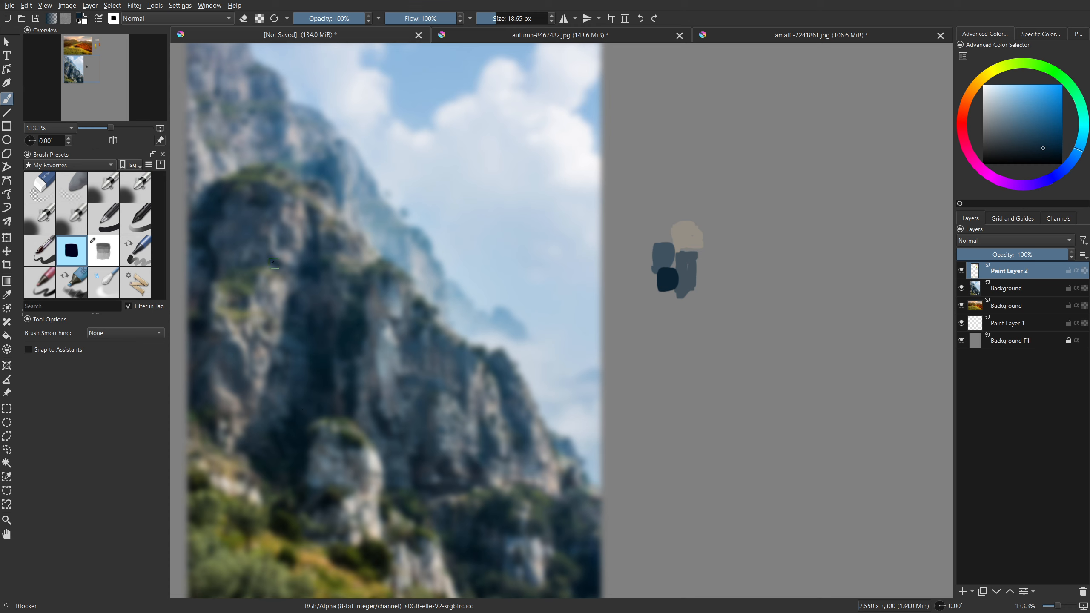
Sample a neutral grey and a lighter blue-grey from the cliff and paint both swatches on the other side of the slate blue.
ctrl+click(221, 198)
ctrl+click(352, 239)
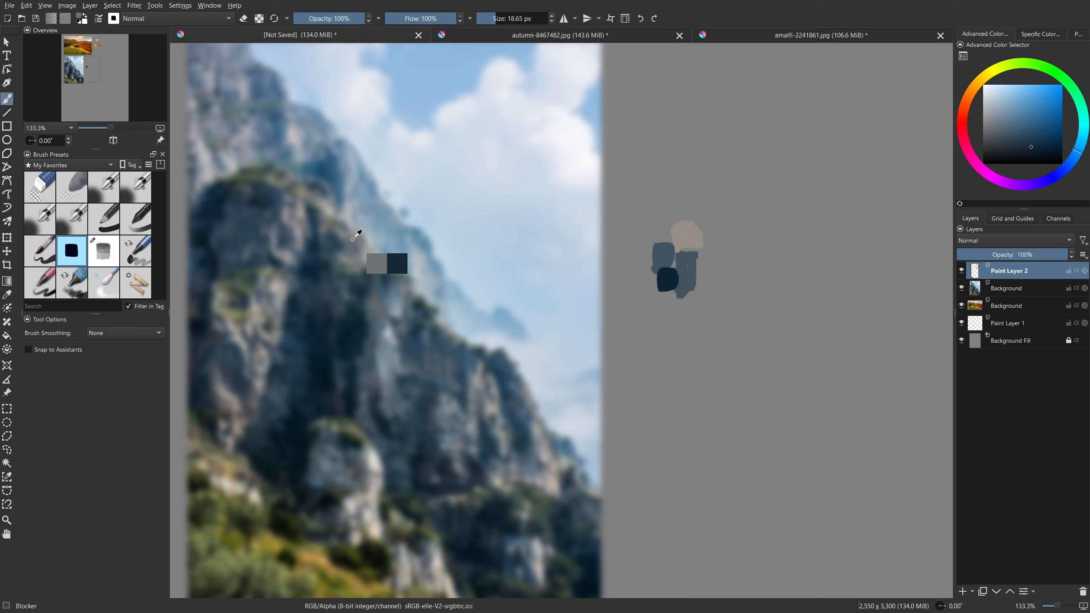
drag(706, 264, 699, 289)
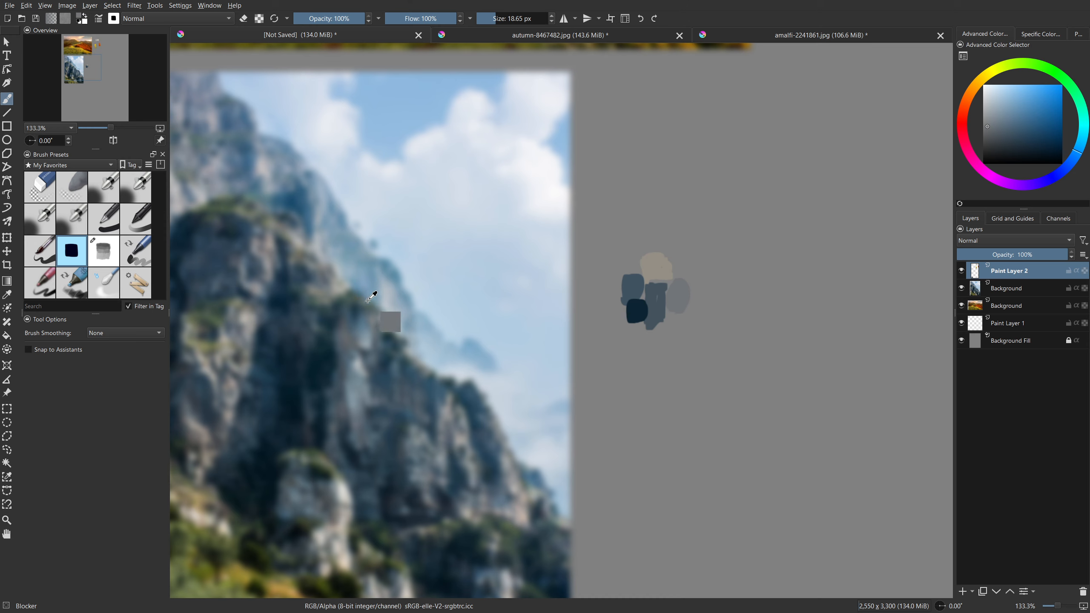
ctrl+click(407, 447)
drag(686, 317, 667, 323)
Sample a dark blue from the shadowed lower cliff and paint its swatch below the navy one.
drag(512, 445, 516, 420)
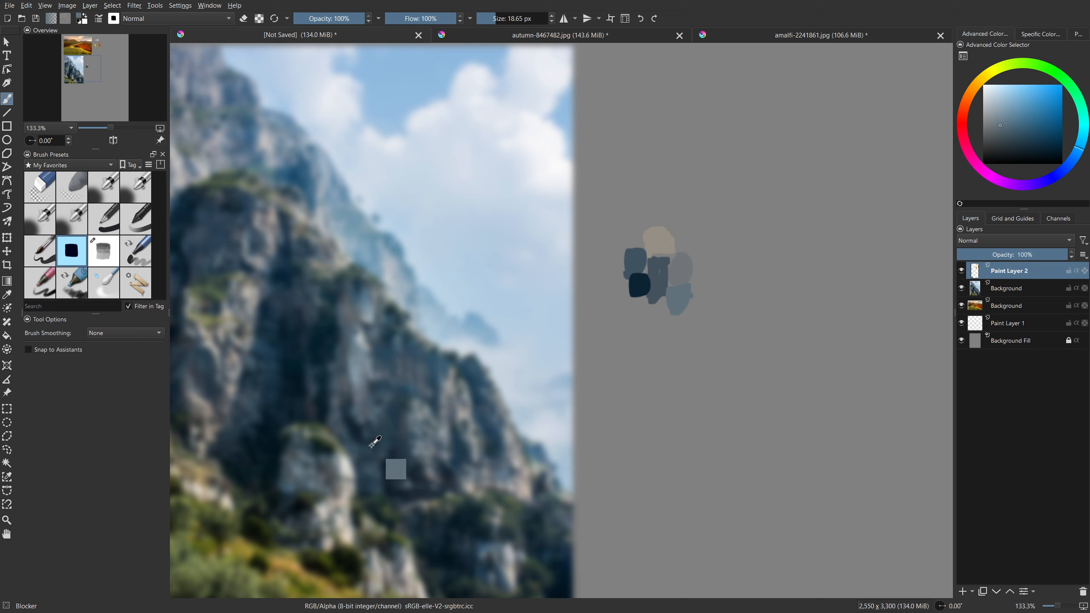
ctrl+click(372, 453)
click(632, 327)
mouse_move(633, 328)
mouse_down()
mouse_move(637, 304)
mouse_move(641, 322)
mouse_move(643, 308)
mouse_move(629, 321)
mouse_move(591, 302)
mouse_up()
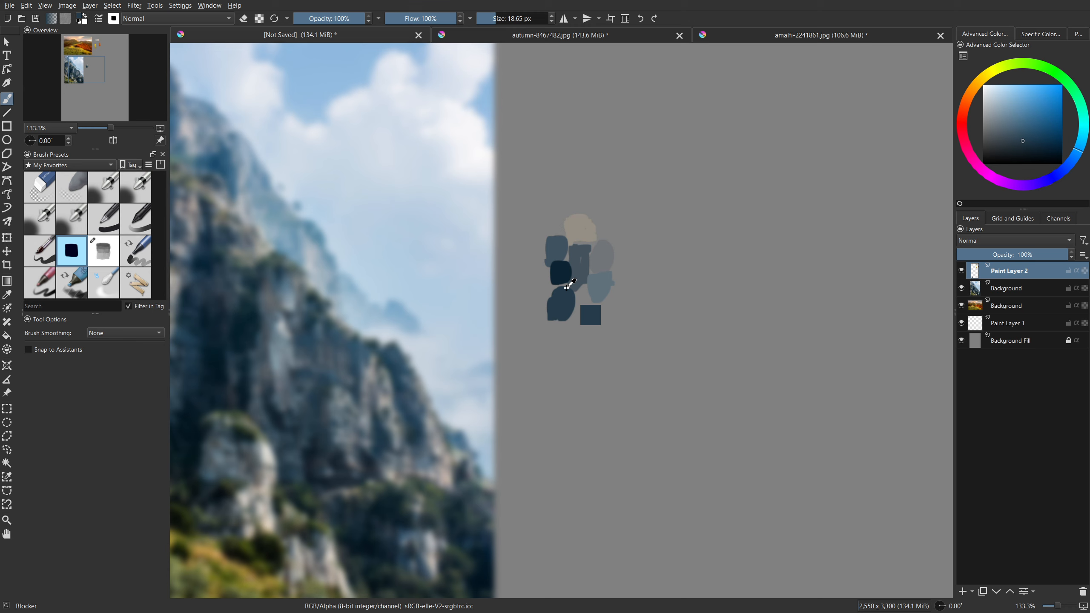
Resample the beige, light blue-grey and dark navy swatches and paint them as a separate three-color column, undoing the surplus stroke.
ctrl+click(587, 228)
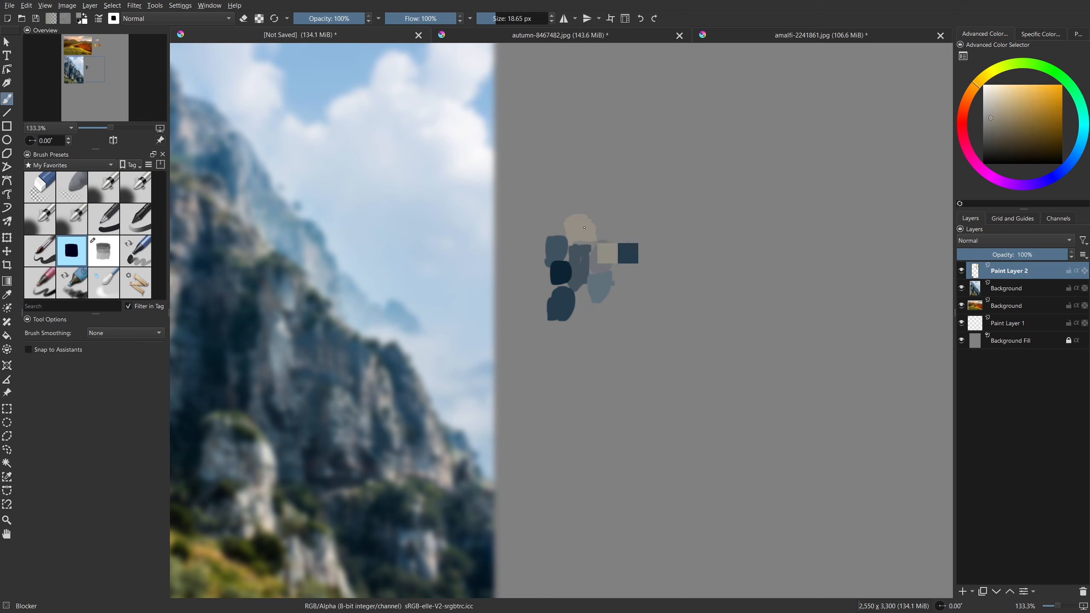
mouse_move(665, 246)
mouse_down()
mouse_move(665, 224)
mouse_move(676, 240)
mouse_move(666, 245)
mouse_up()
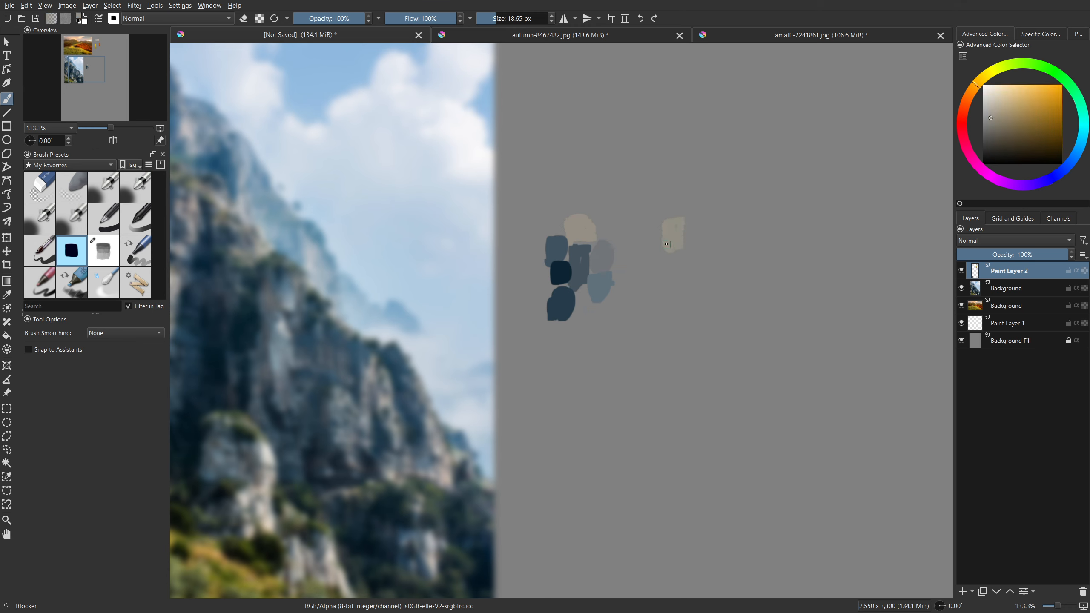
ctrl+click(604, 285)
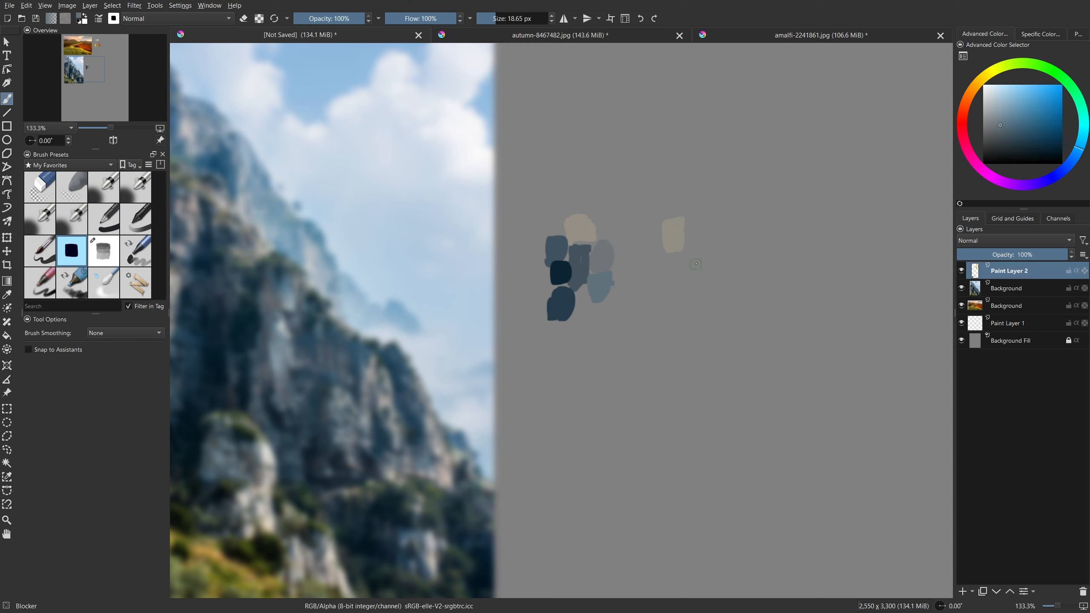
drag(670, 257, 670, 270)
ctrl+click(567, 270)
mouse_move(668, 273)
mouse_down()
mouse_move(669, 289)
mouse_move(689, 285)
mouse_move(670, 279)
mouse_move(694, 296)
mouse_move(676, 278)
mouse_move(689, 288)
mouse_move(674, 290)
mouse_move(690, 292)
mouse_up()
key(ctrl+z)
With the Airbrush Soft Sketcher Quick brush, draw three empty boxes, a plus sign and two more boxes above the cliff swatches.
drag(731, 237, 704, 324)
click(71, 227)
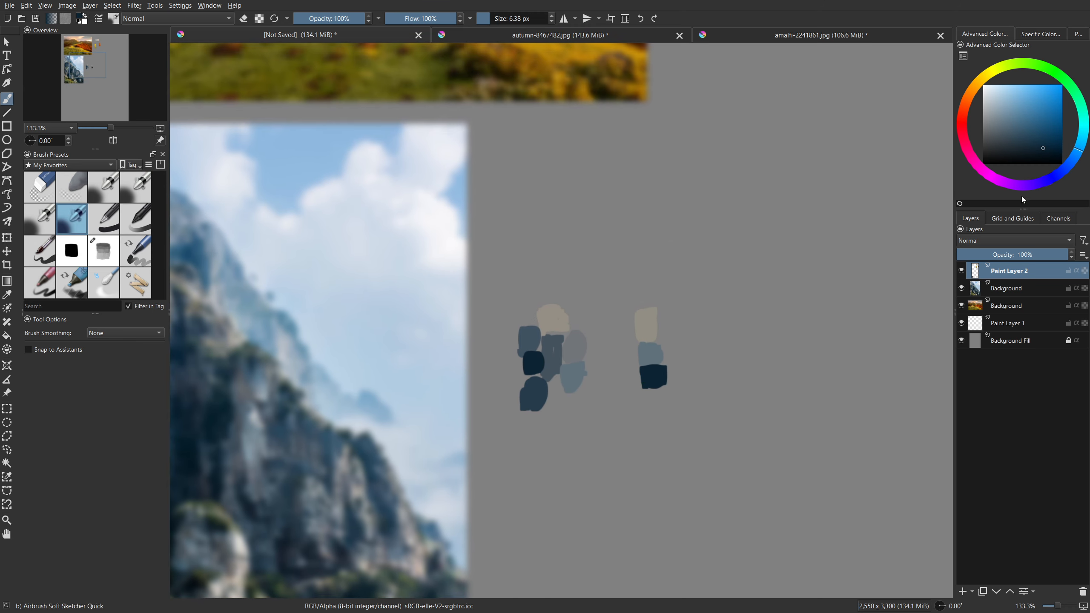
mouse_move(553, 229)
mouse_down()
mouse_move(553, 241)
mouse_move(552, 205)
mouse_move(553, 236)
mouse_move(639, 231)
mouse_up()
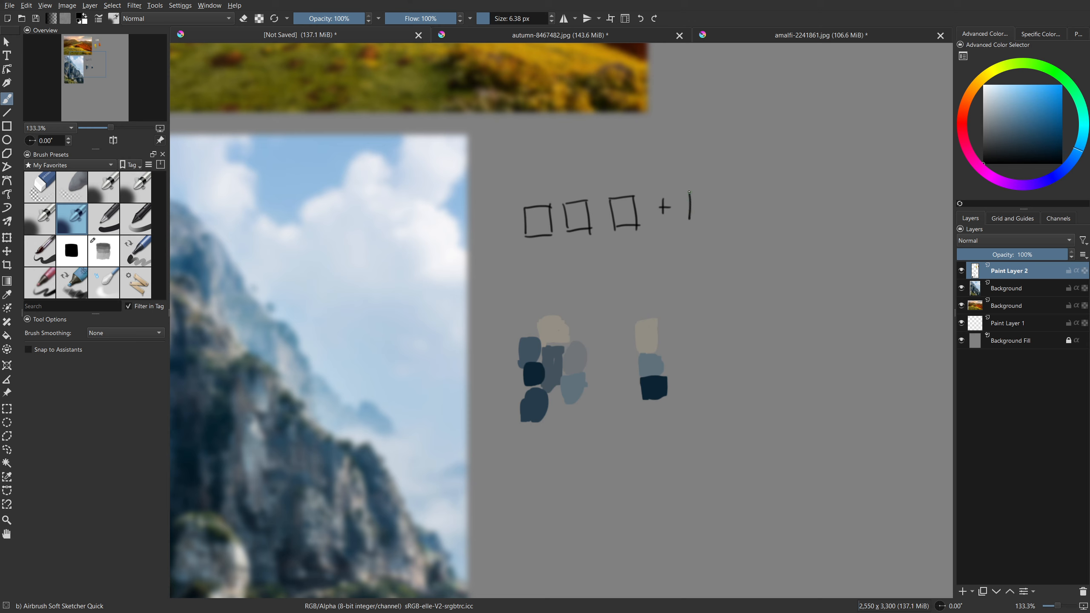
drag(706, 190, 710, 219)
drag(743, 182, 746, 215)
Switch to the Marker Dry brush and review the yellow, orange and grey swatches beside the autumn photo.
click(72, 293)
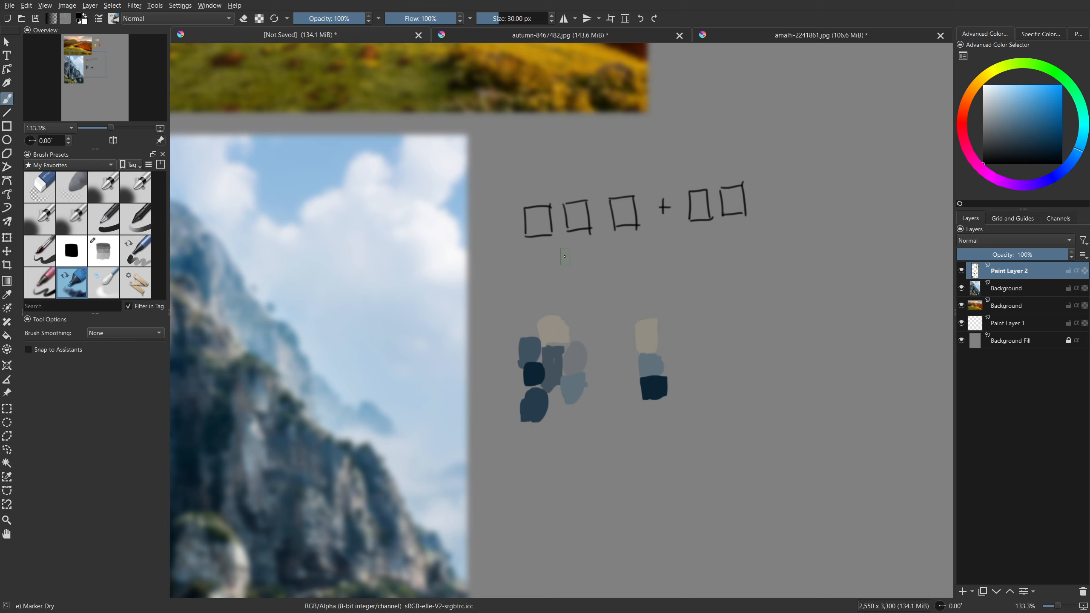
drag(749, 309, 575, 348)
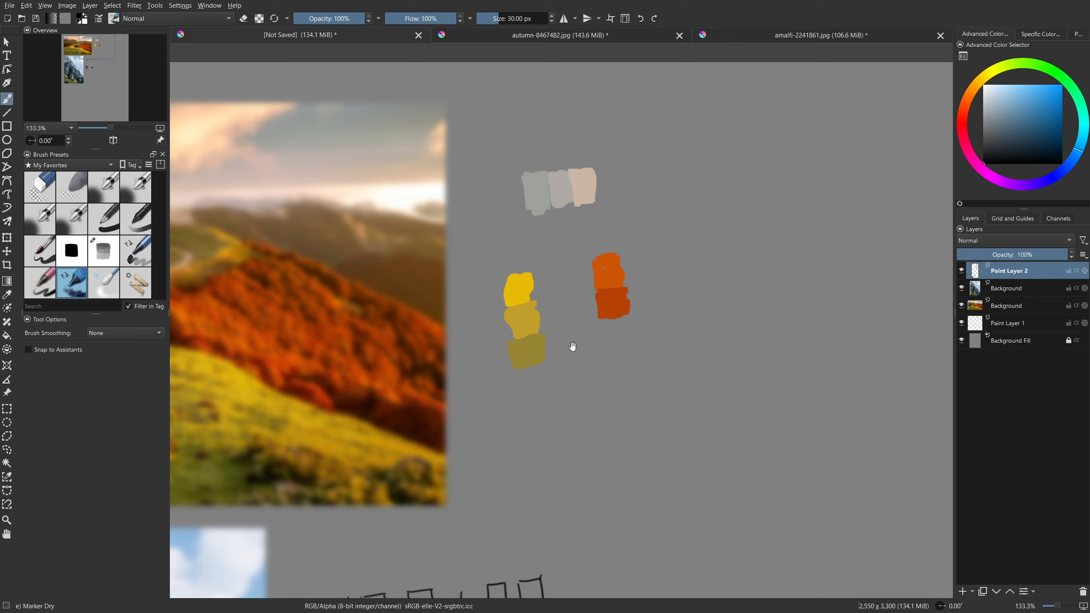
mouse_move(524, 243)
mouse_down()
mouse_move(602, 310)
mouse_move(592, 307)
mouse_up()
drag(602, 445, 527, 209)
mouse_move(630, 268)
mouse_down()
mouse_move(611, 423)
mouse_move(628, 149)
mouse_up()
drag(597, 357, 548, 572)
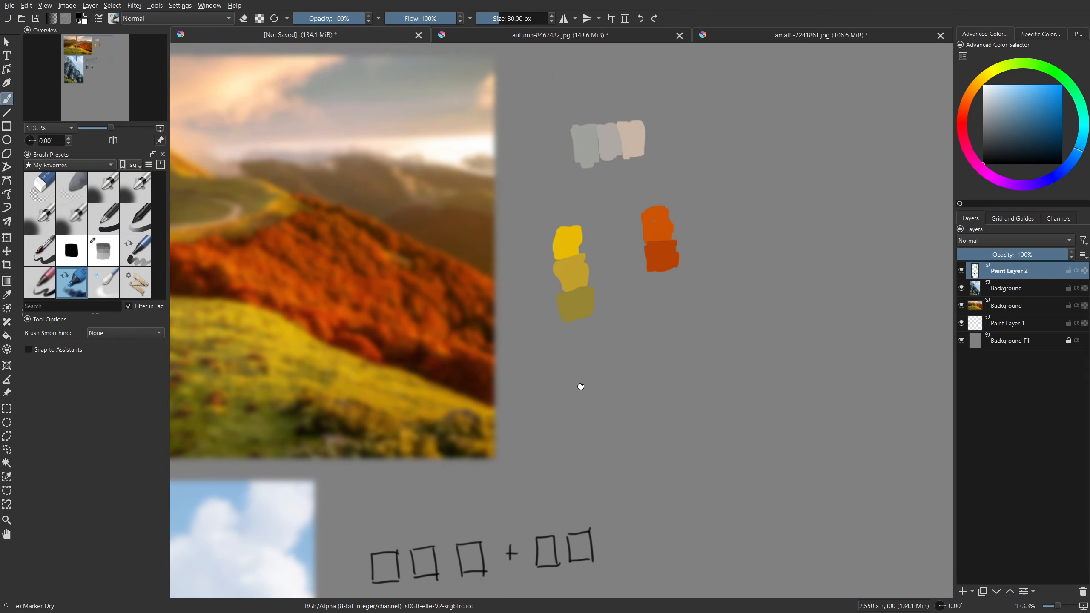
mouse_move(582, 383)
mouse_down()
mouse_move(597, 369)
mouse_move(559, 328)
mouse_move(605, 323)
mouse_up()
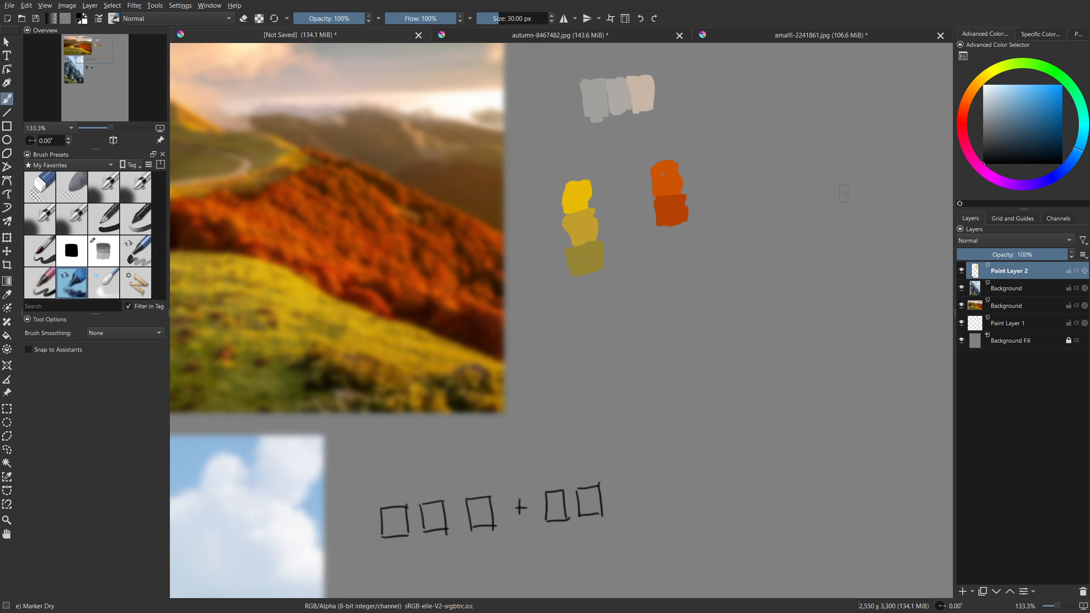
Sample the bright yellow autumn swatch and try shifting the hue through green, cyan and blue.
ctrl+click(584, 223)
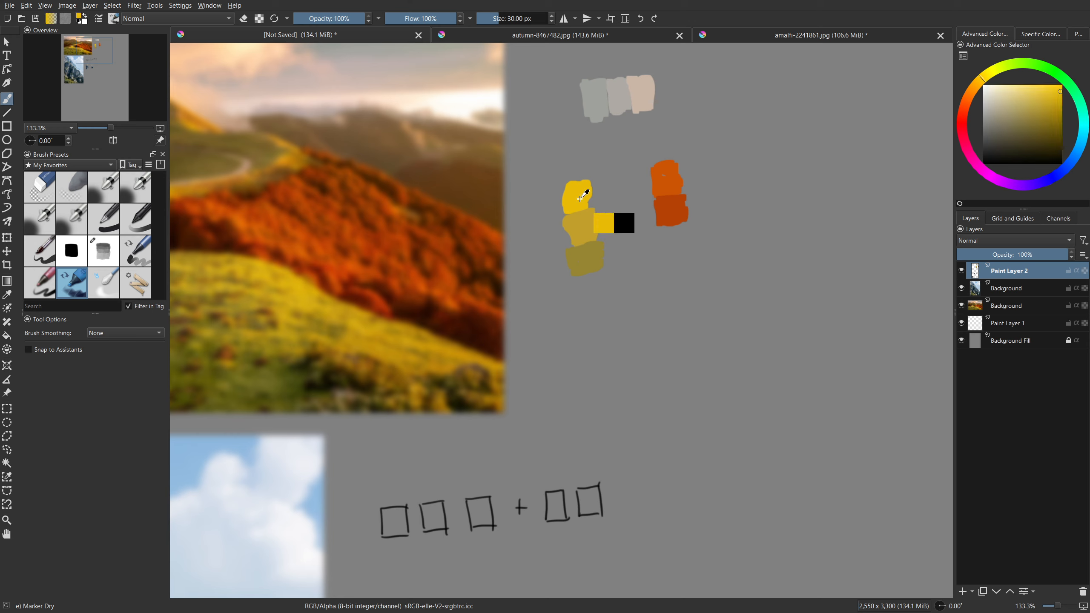
mouse_move(981, 79)
mouse_down()
mouse_move(969, 98)
mouse_move(983, 181)
mouse_move(1069, 165)
mouse_move(1075, 98)
mouse_up()
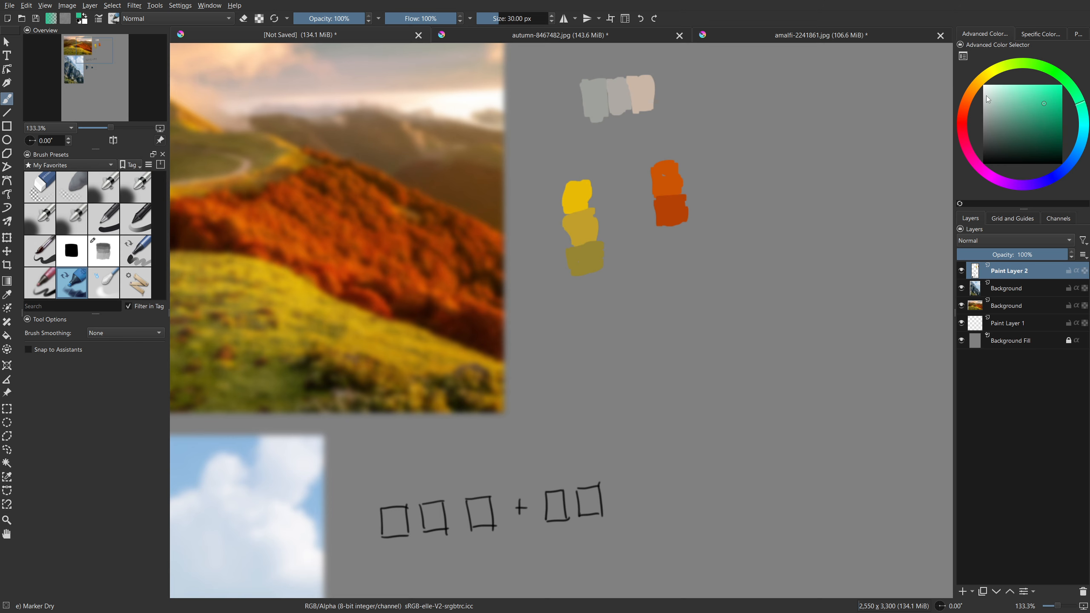
drag(616, 394, 674, 182)
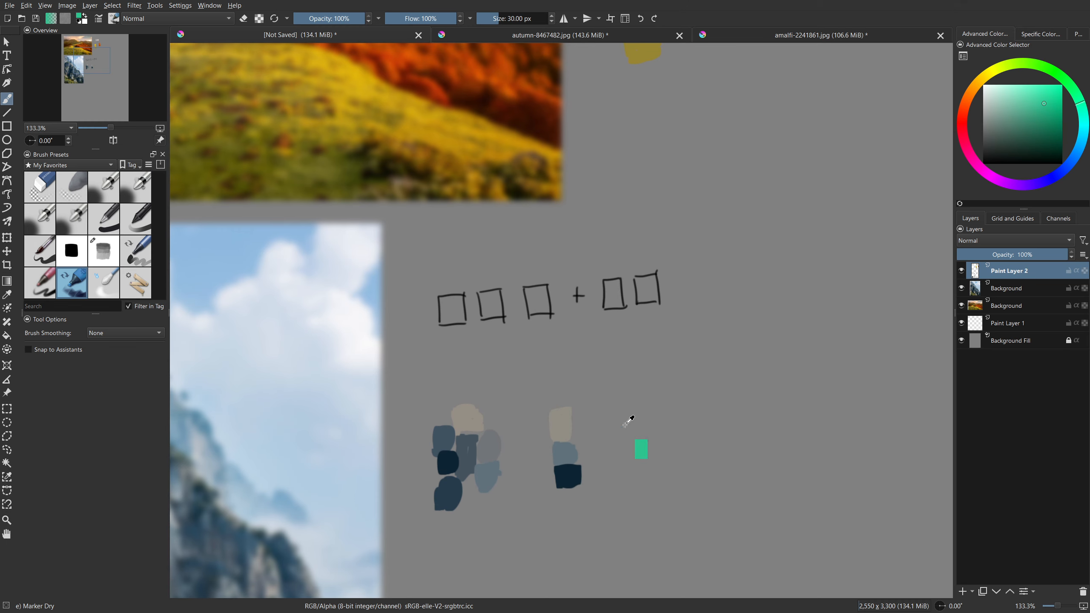
mouse_move(1066, 150)
mouse_down()
mouse_move(1074, 155)
mouse_move(1085, 138)
mouse_up()
mouse_move(673, 359)
mouse_down()
mouse_move(628, 452)
mouse_move(651, 307)
mouse_up()
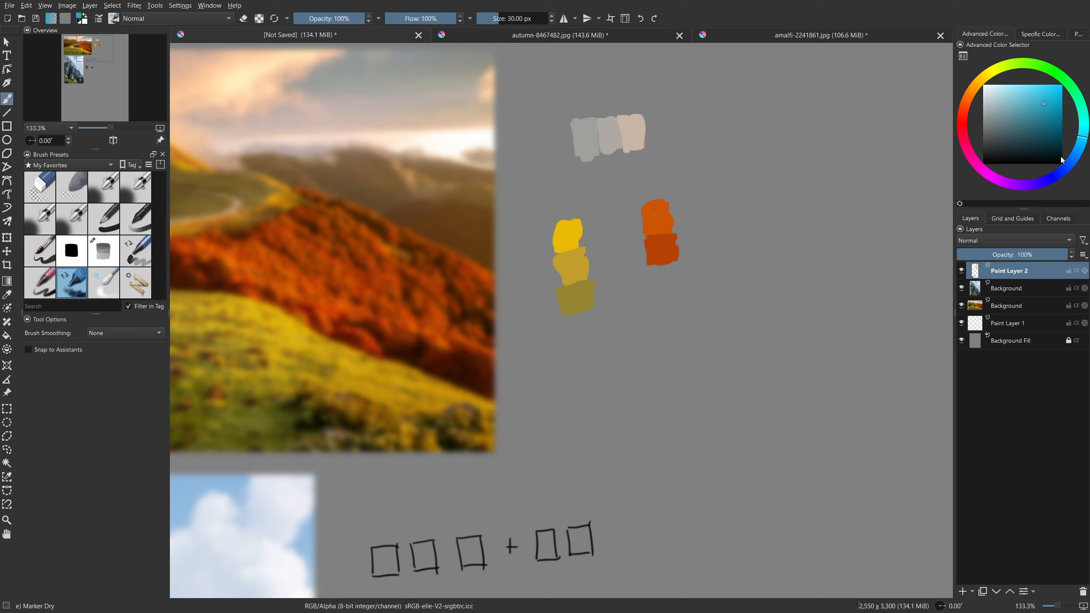
drag(1073, 163, 1066, 170)
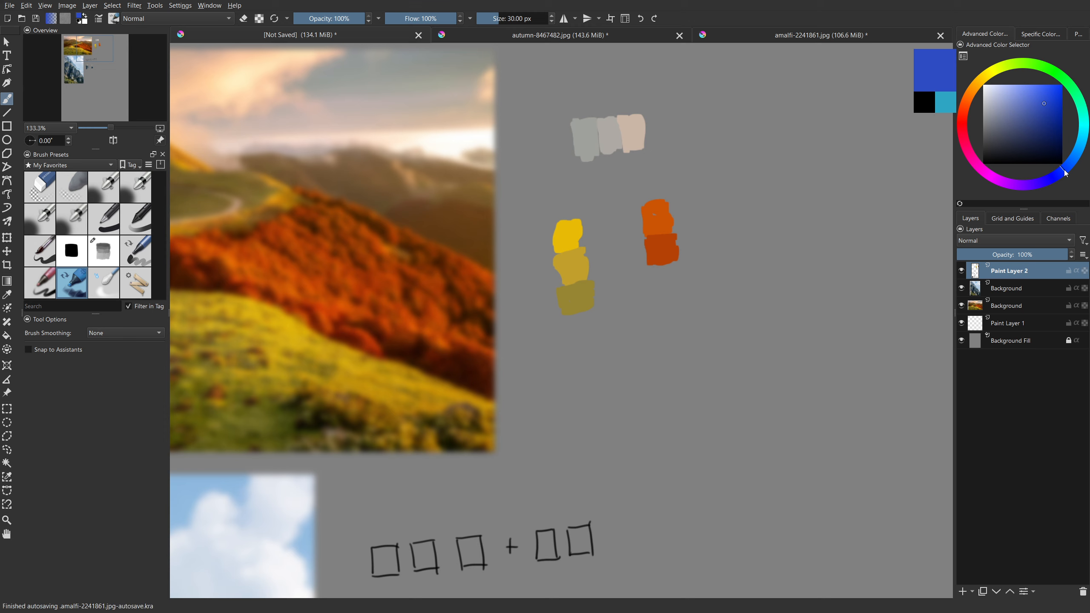
click(1084, 145)
drag(1085, 142, 1083, 136)
Sample the sky blue from the cliff photo and paint its swatch beside the three-color column.
mouse_move(685, 365)
mouse_down()
mouse_move(722, 223)
mouse_move(839, 266)
mouse_move(729, 275)
mouse_up()
ctrl+click(404, 220)
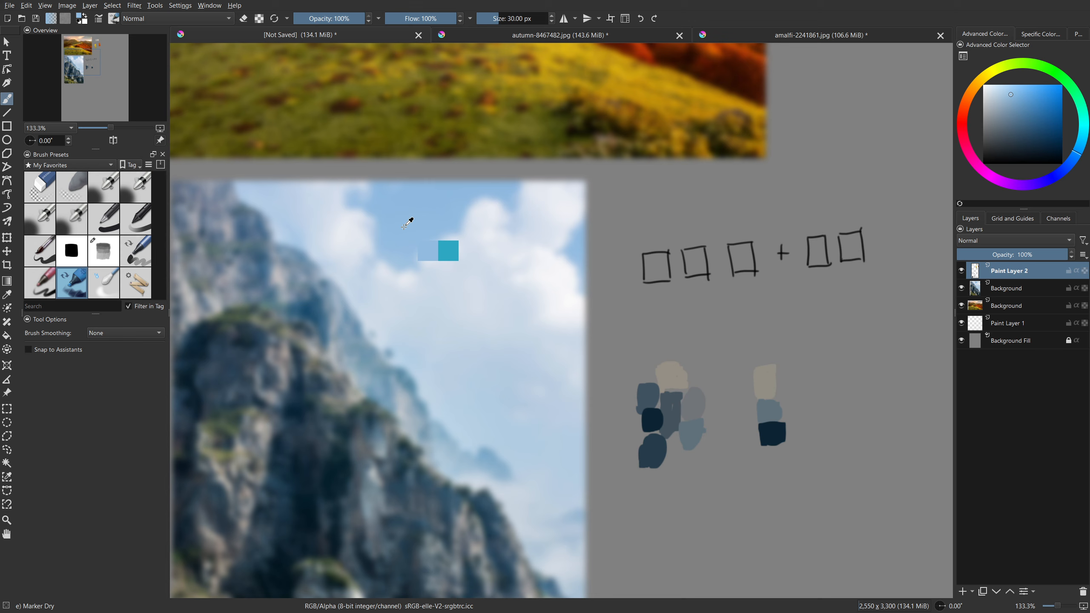
drag(720, 351, 548, 264)
mouse_move(689, 301)
mouse_down()
mouse_move(697, 315)
mouse_move(708, 296)
mouse_up()
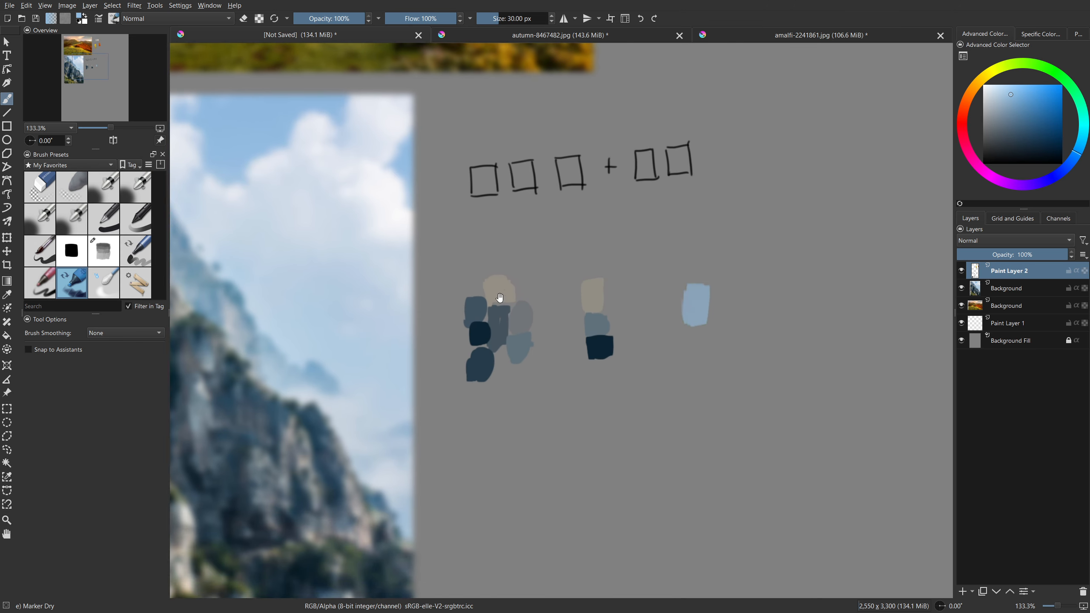
drag(577, 305, 662, 339)
Sample a pale blue-white from the clouds and paint its swatch below the sky blue one.
drag(436, 304, 487, 324)
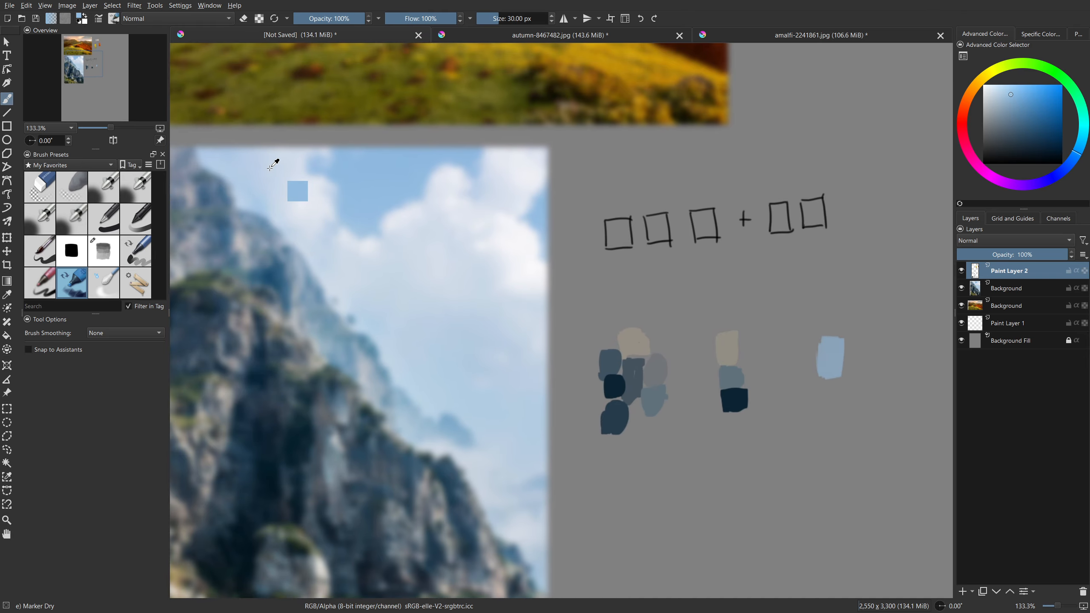
ctrl+click(254, 168)
drag(771, 347, 719, 327)
drag(758, 365, 783, 369)
Sample the hazy blue of the distant ridge and a lighter sky blue, and paint both swatches around the pale cloud swatch.
ctrl+click(406, 397)
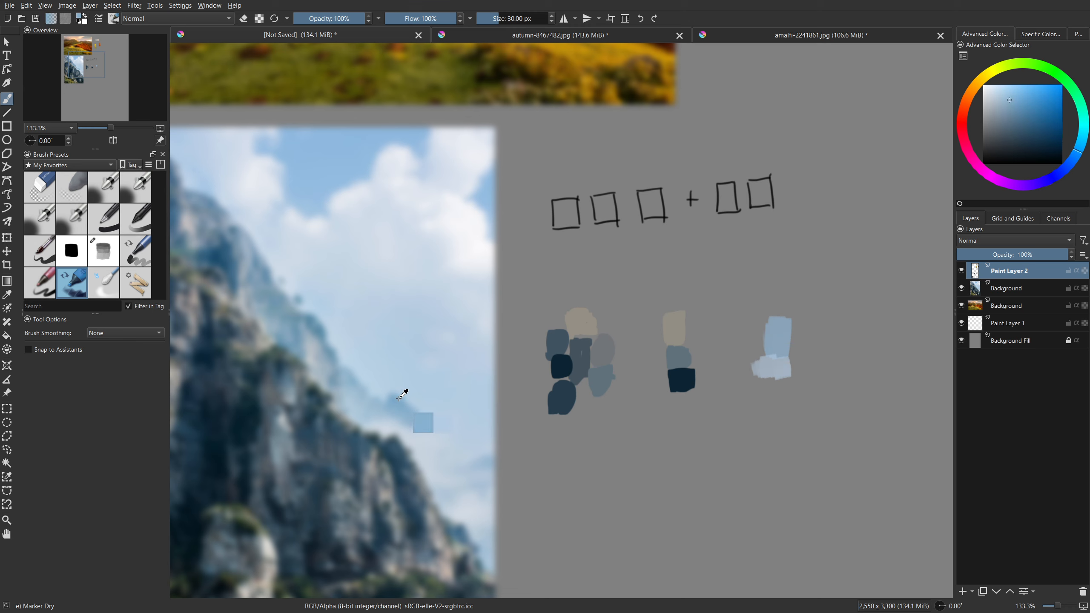
mouse_move(759, 402)
mouse_down()
mouse_move(766, 378)
mouse_move(763, 408)
mouse_move(807, 381)
mouse_move(789, 332)
mouse_up()
ctrl+click(444, 372)
Sample the bright yellow autumn swatch, try a stroke of it on the empty canvas nearby, and undo it.
mouse_move(727, 309)
mouse_down()
mouse_move(621, 443)
mouse_move(566, 573)
mouse_up()
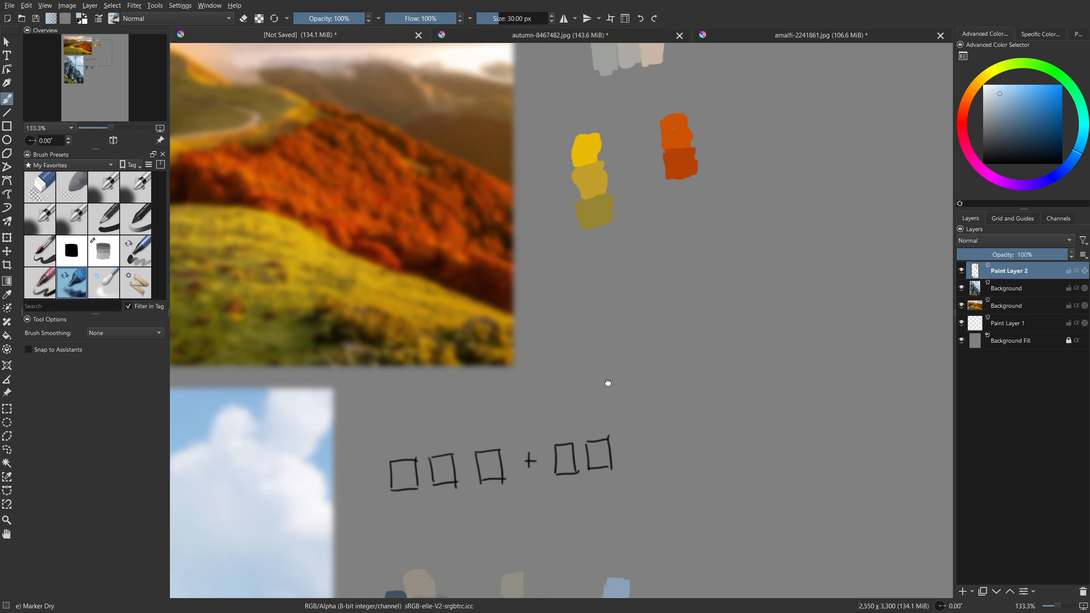
drag(608, 382, 599, 445)
ctrl+click(578, 210)
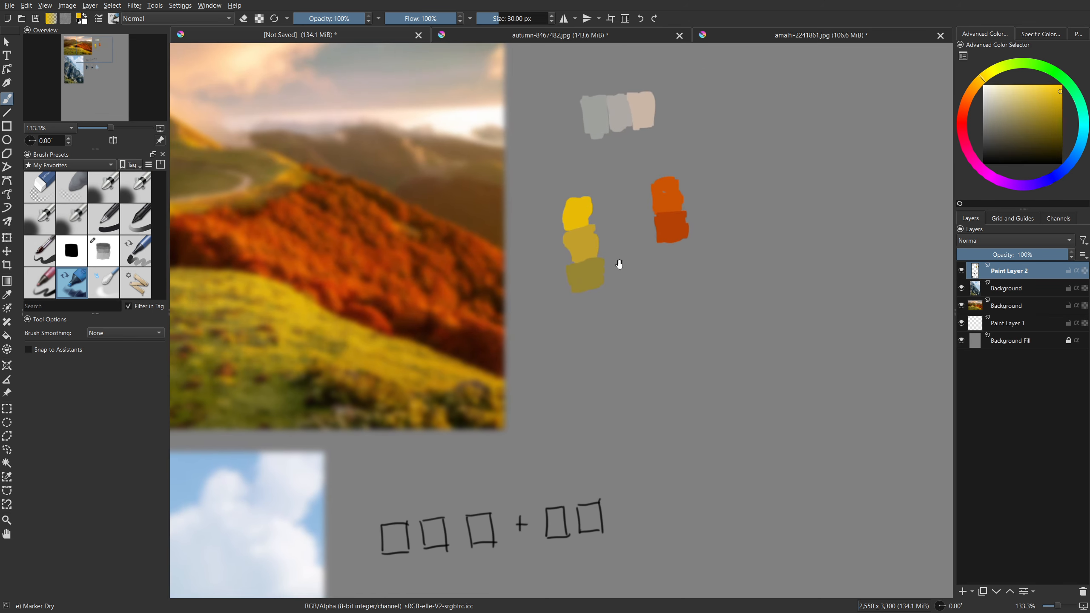
scroll(617, 263, down, 5)
mouse_move(631, 300)
mouse_down()
mouse_move(634, 268)
mouse_move(642, 281)
mouse_up()
key(ctrl+z)
drag(610, 470, 621, 323)
drag(541, 414, 529, 466)
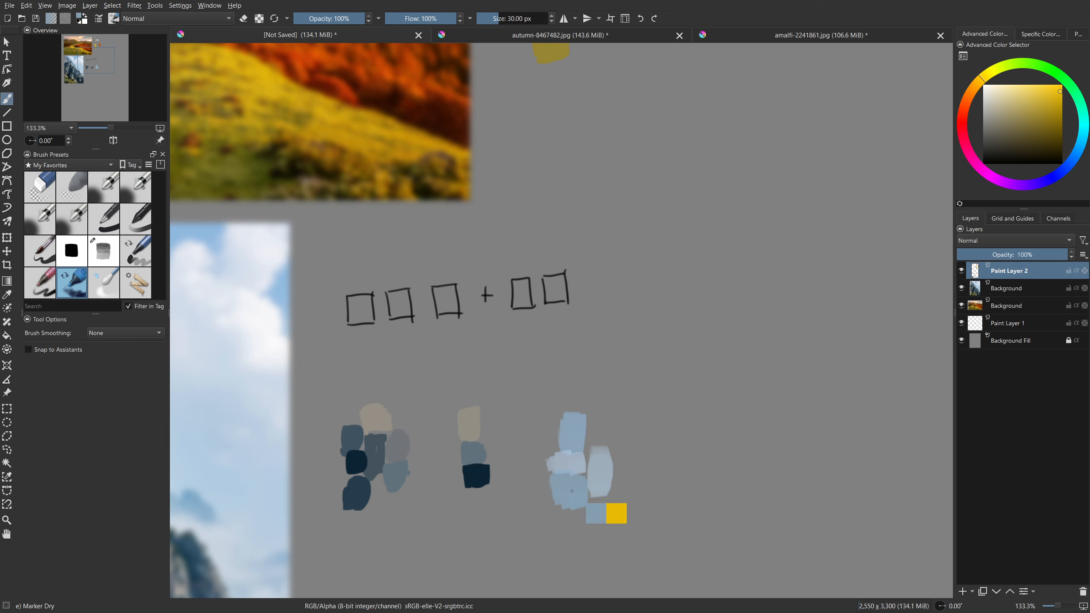
Resample the blue from the sky swatches and paint it as a separate square between the autumn swatches and the empty boxes.
ctrl+click(598, 474)
ctrl+click(571, 432)
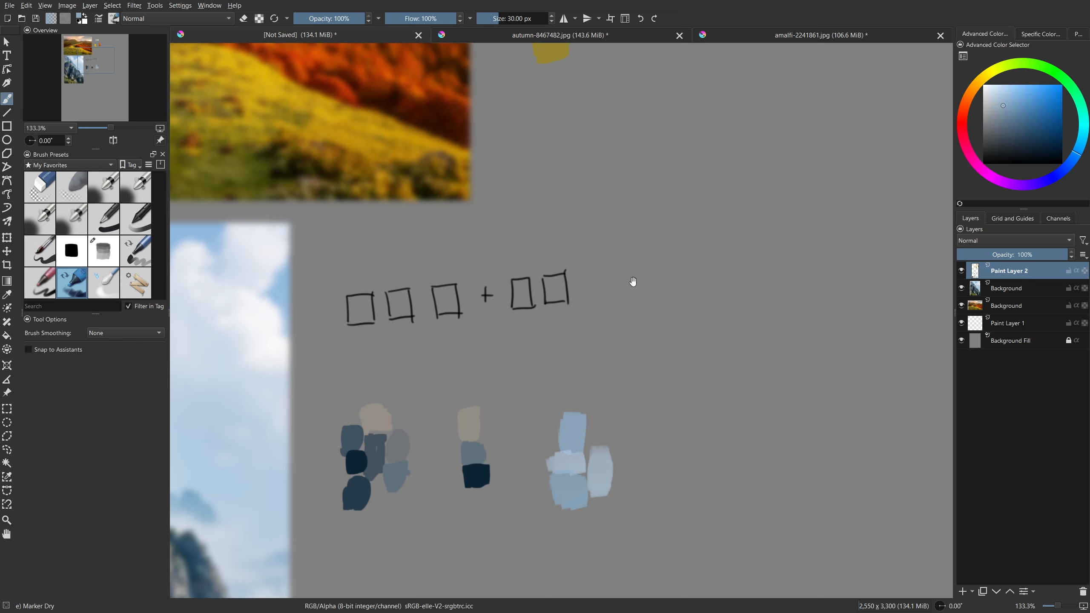
drag(633, 282, 630, 352)
mouse_move(590, 225)
mouse_down()
mouse_move(602, 249)
mouse_move(601, 219)
mouse_up()
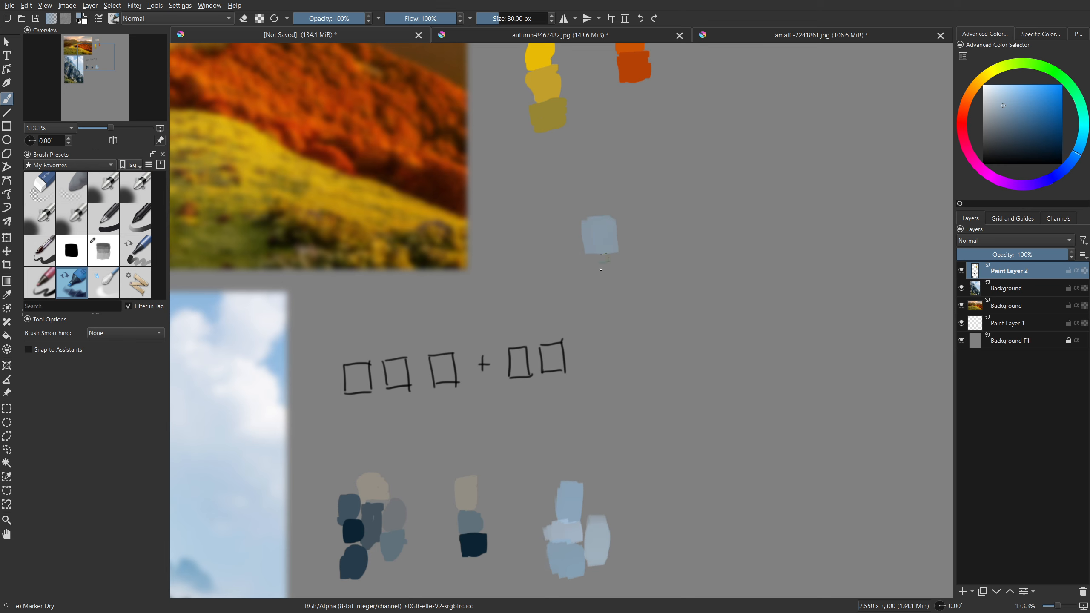
Sample a greyish olive from the cliff's vegetation and paint its swatch below the cliff swatches.
drag(618, 459, 628, 305)
drag(571, 350, 596, 379)
drag(622, 240, 621, 471)
drag(707, 353, 589, 598)
drag(499, 427, 638, 149)
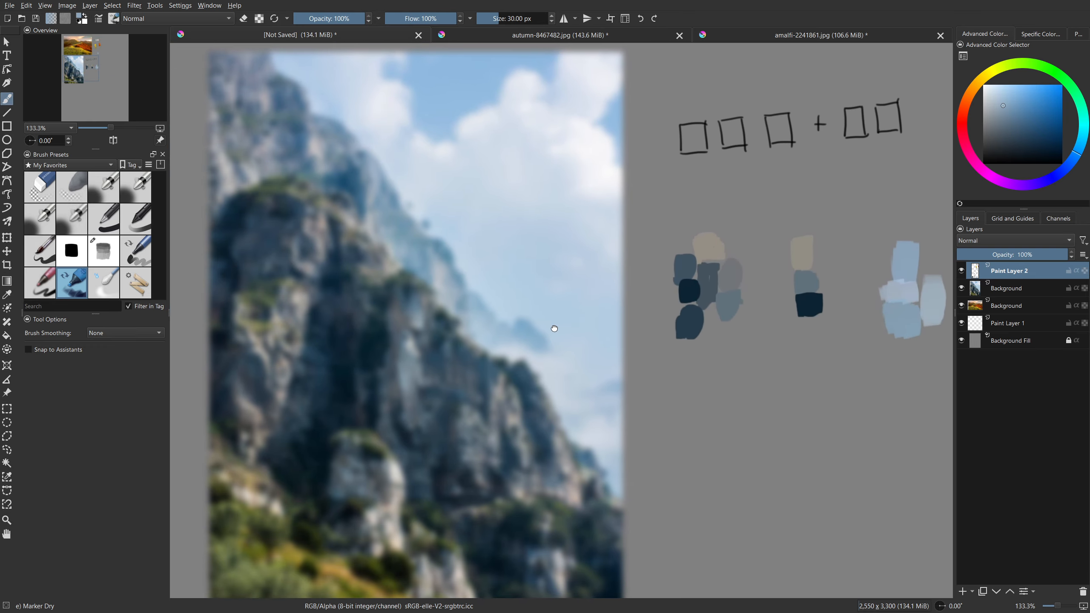
mouse_move(555, 328)
mouse_down()
mouse_move(537, 334)
mouse_move(562, 329)
mouse_up()
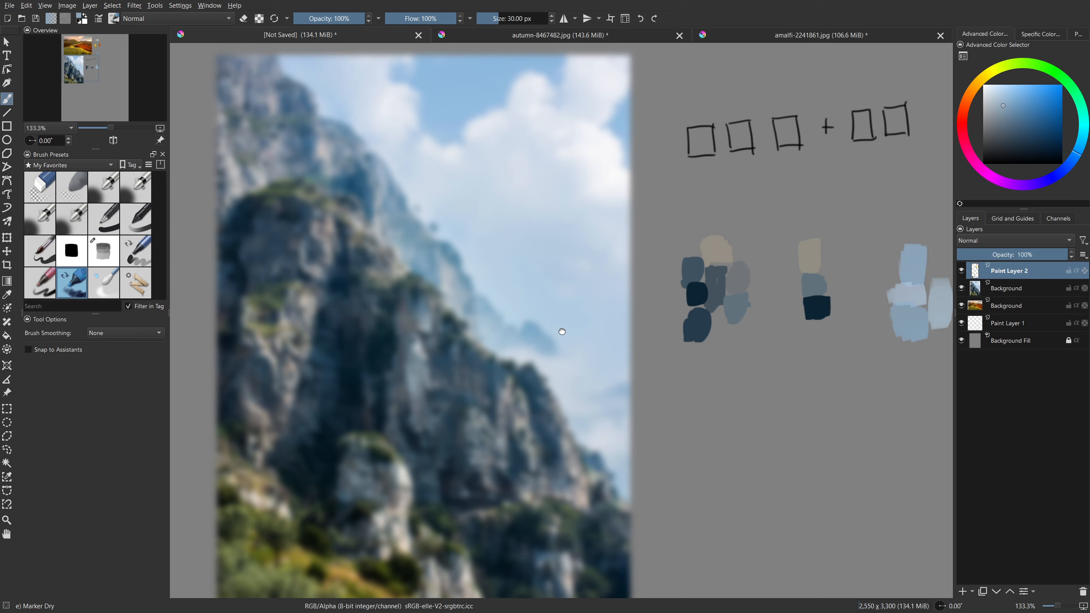
ctrl+click(271, 331)
drag(270, 332, 270, 330)
drag(734, 329, 629, 335)
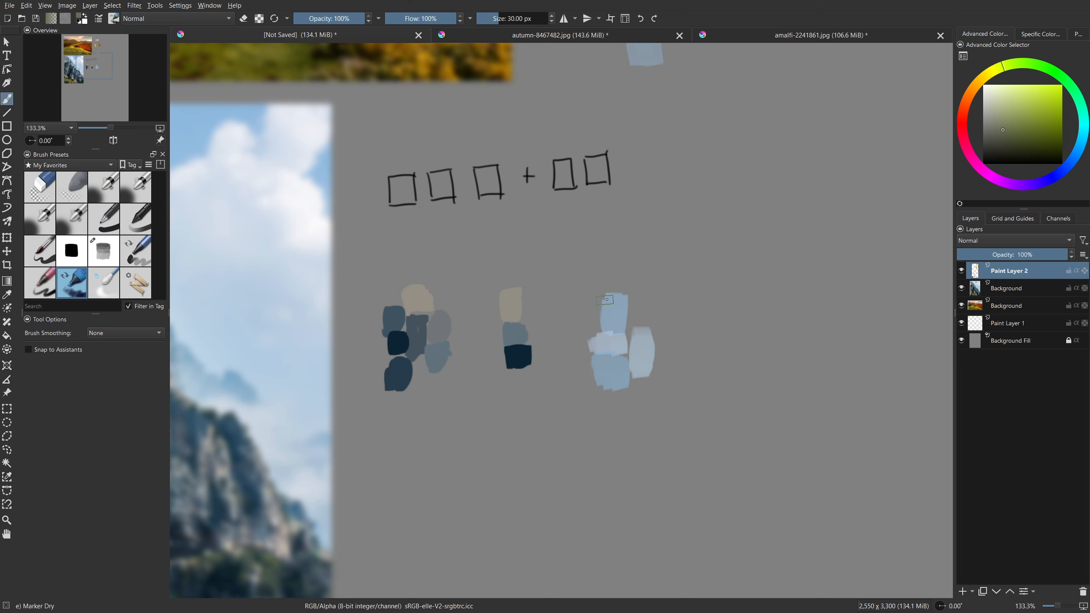
drag(608, 296, 625, 330)
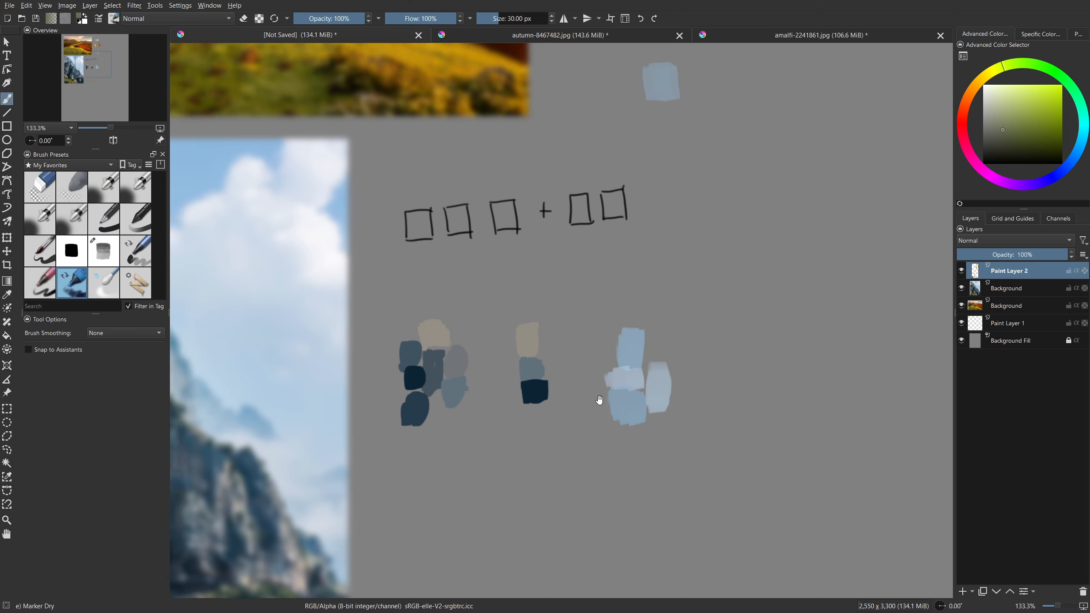
drag(600, 400, 621, 336)
mouse_move(475, 390)
mouse_down()
mouse_move(491, 414)
mouse_move(495, 383)
mouse_up()
Sample a brownish olive and a muted yellow from the cliff vegetation and paint both swatches beside the greyish olive one.
mouse_move(434, 410)
mouse_down()
mouse_move(656, 382)
mouse_move(837, 393)
mouse_move(693, 358)
mouse_move(703, 379)
mouse_up()
ctrl+click(358, 366)
ctrl+click(332, 556)
ctrl+click(313, 558)
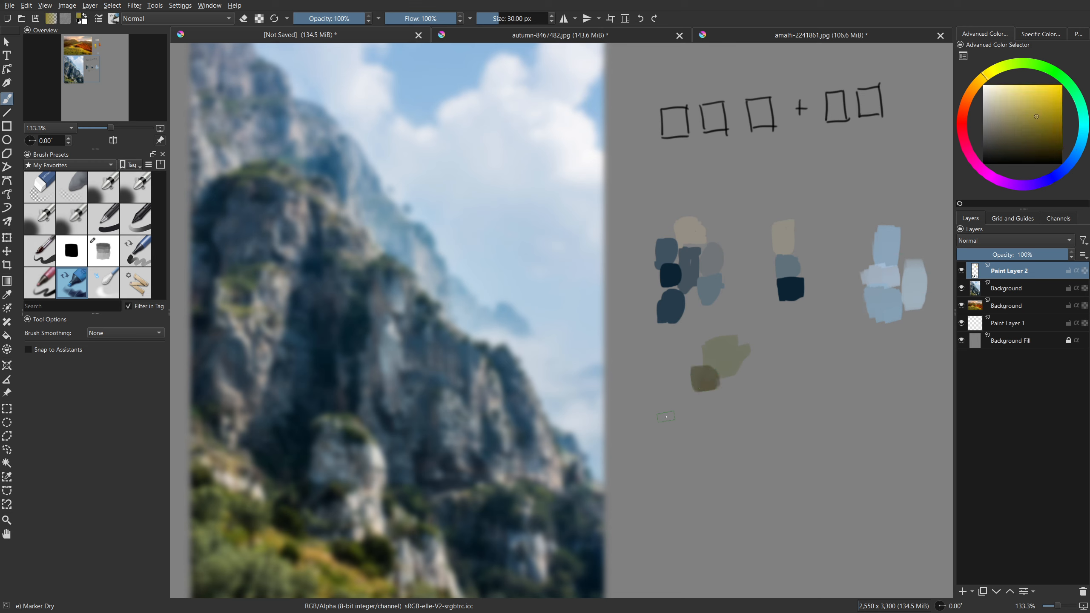
mouse_move(747, 414)
mouse_down()
mouse_move(693, 423)
mouse_move(726, 311)
mouse_move(714, 298)
mouse_move(727, 301)
mouse_up()
Sample a dark green from the shaded foliage and paint its swatch below the greyish olive one.
ctrl+click(337, 449)
mouse_move(760, 264)
mouse_down()
mouse_move(648, 393)
mouse_move(534, 493)
mouse_move(584, 335)
mouse_up()
drag(377, 365, 589, 395)
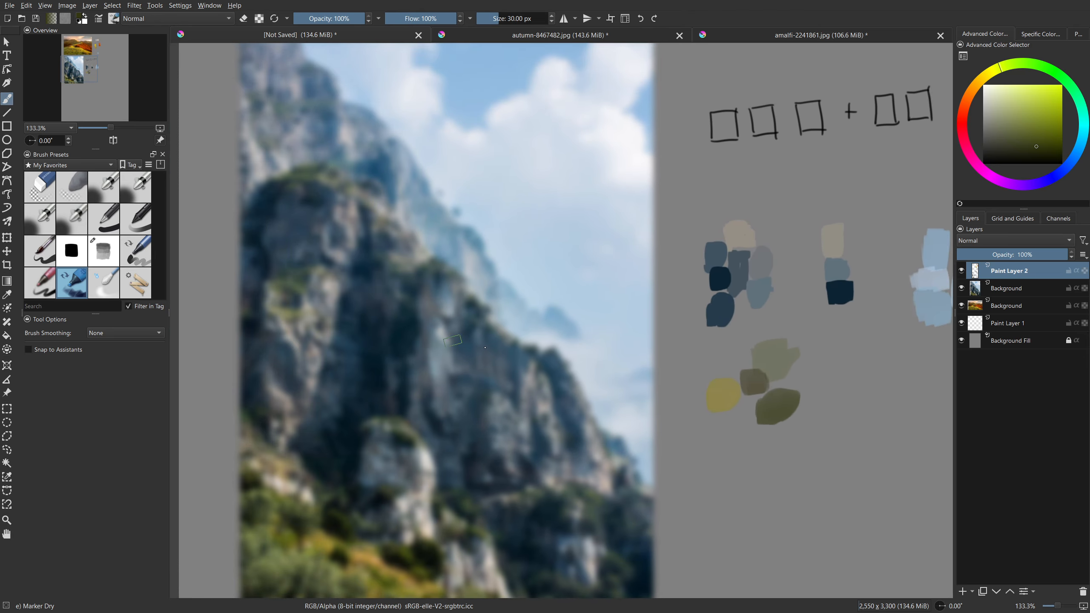
mouse_move(801, 376)
mouse_down()
mouse_move(541, 344)
mouse_move(572, 354)
mouse_move(512, 394)
mouse_up()
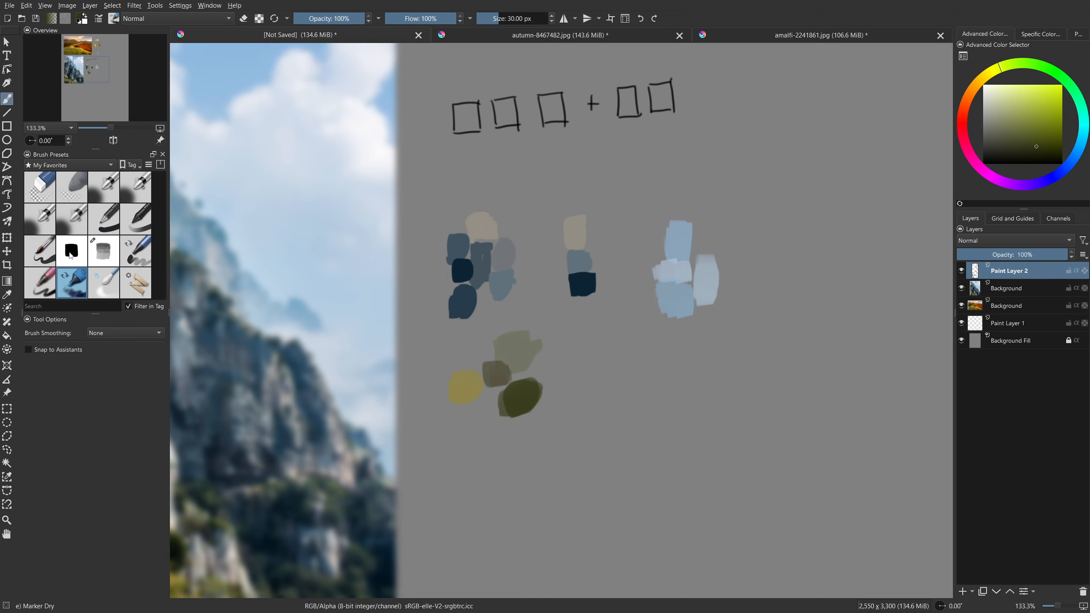
With the Blocker brush, make the dark green swatch solid and repaint the yellow one with a golden yellow sampled from the hillside.
click(71, 255)
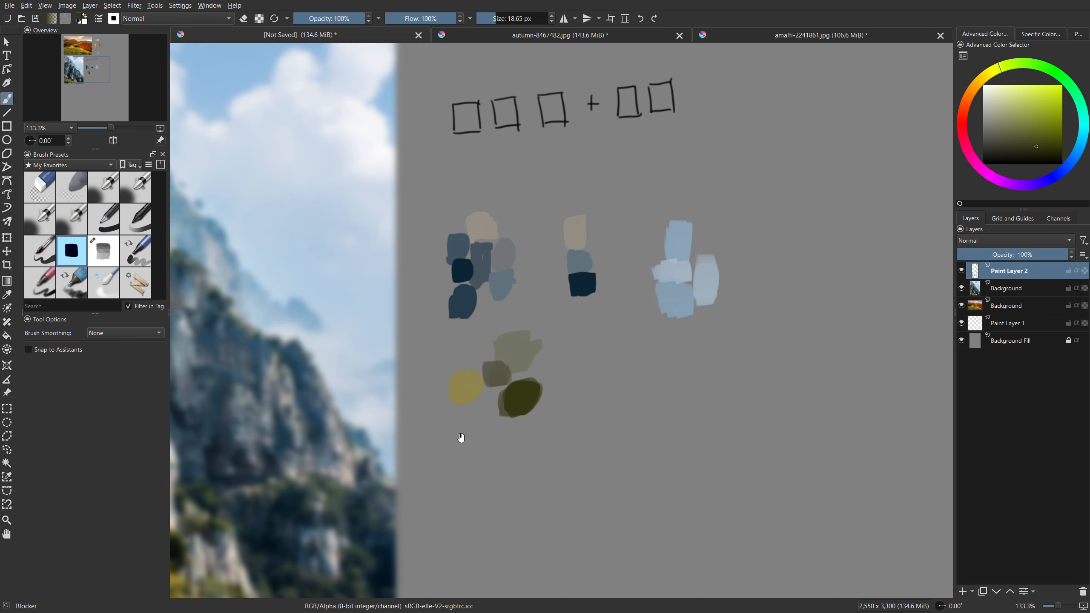
drag(461, 437, 625, 404)
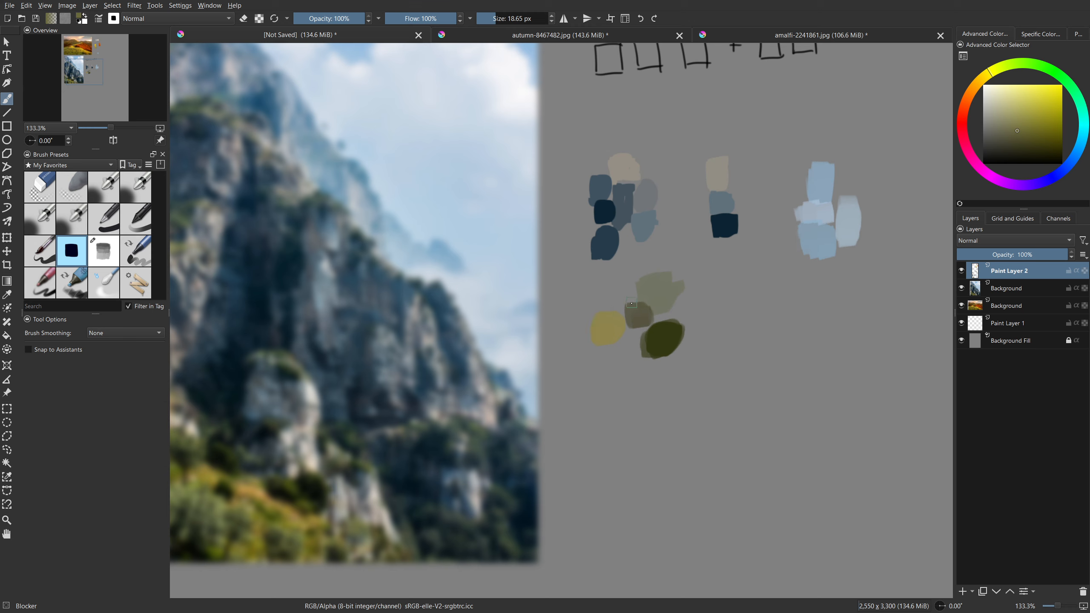
ctrl+click(265, 488)
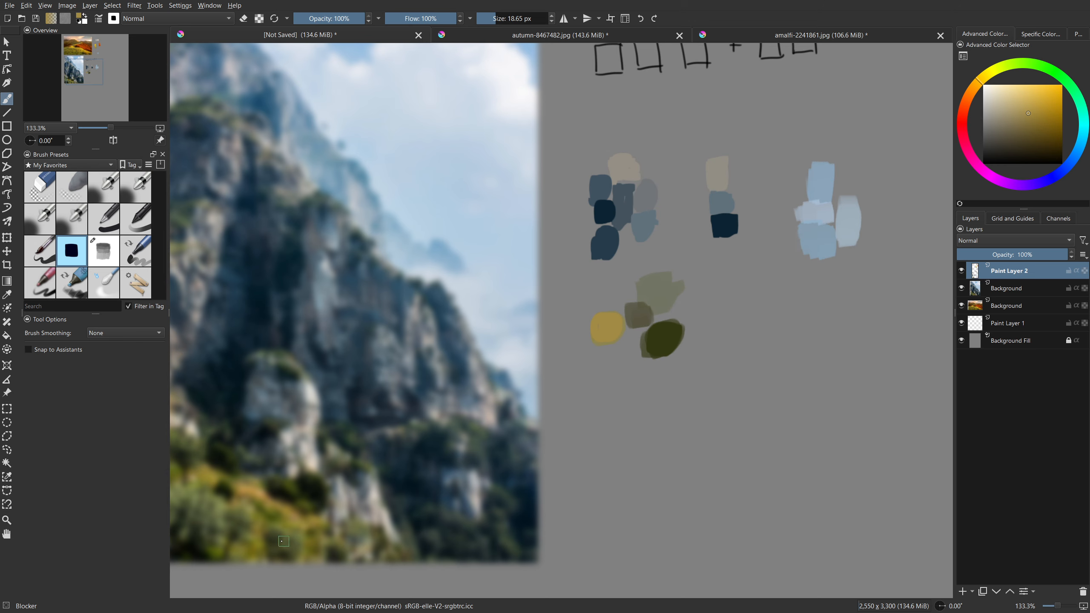
Try golden yellow, brownish olive and greyish olive strokes beside the separate blue square, undoing each one.
mouse_move(717, 253)
mouse_down()
mouse_move(569, 414)
mouse_move(690, 422)
mouse_up()
drag(691, 308, 678, 433)
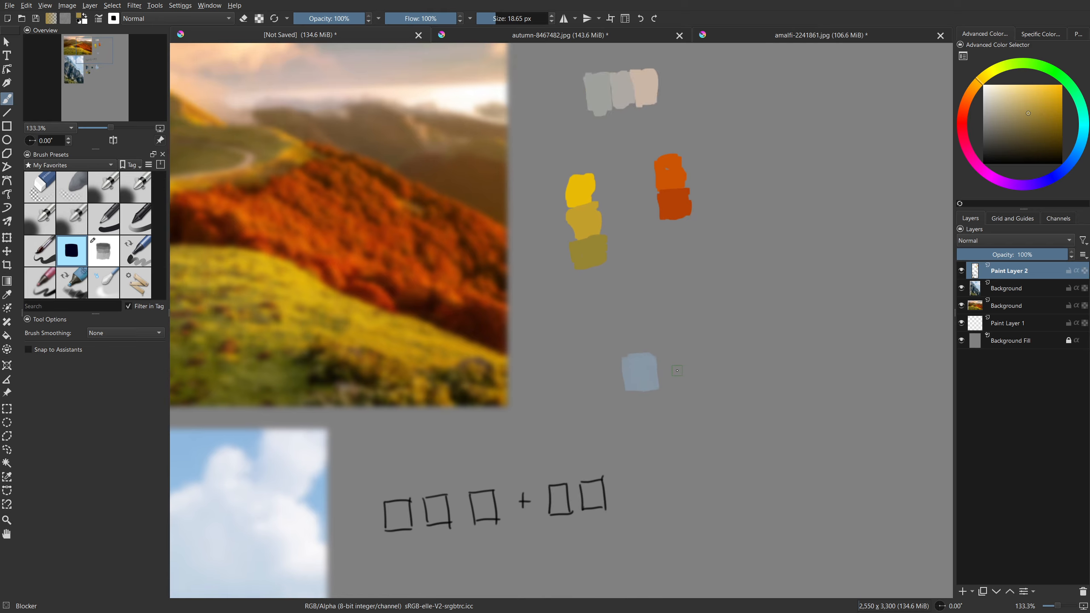
drag(649, 488, 651, 259)
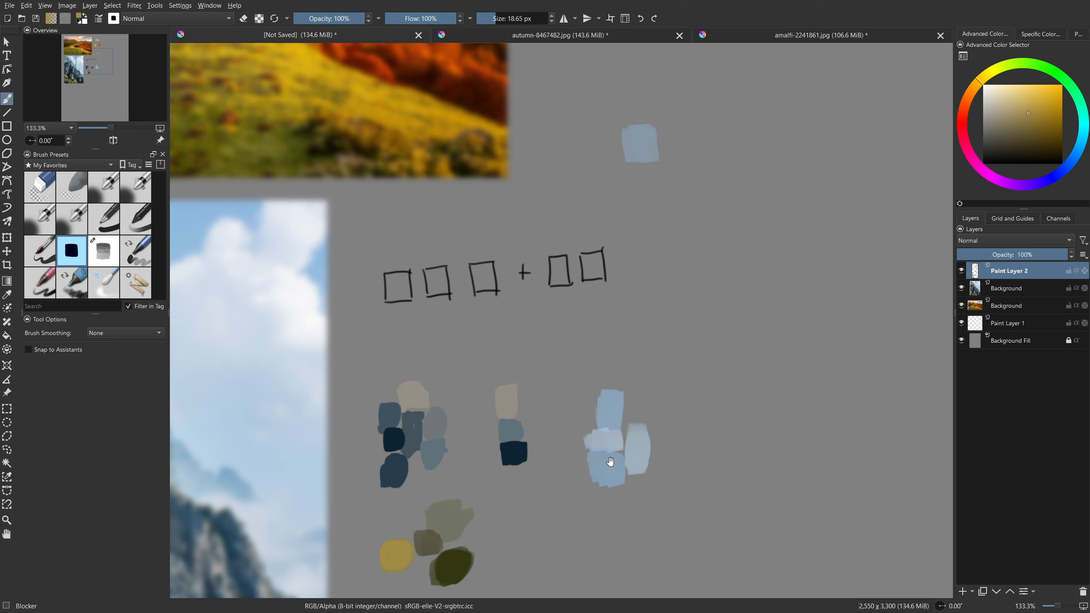
drag(610, 462, 593, 447)
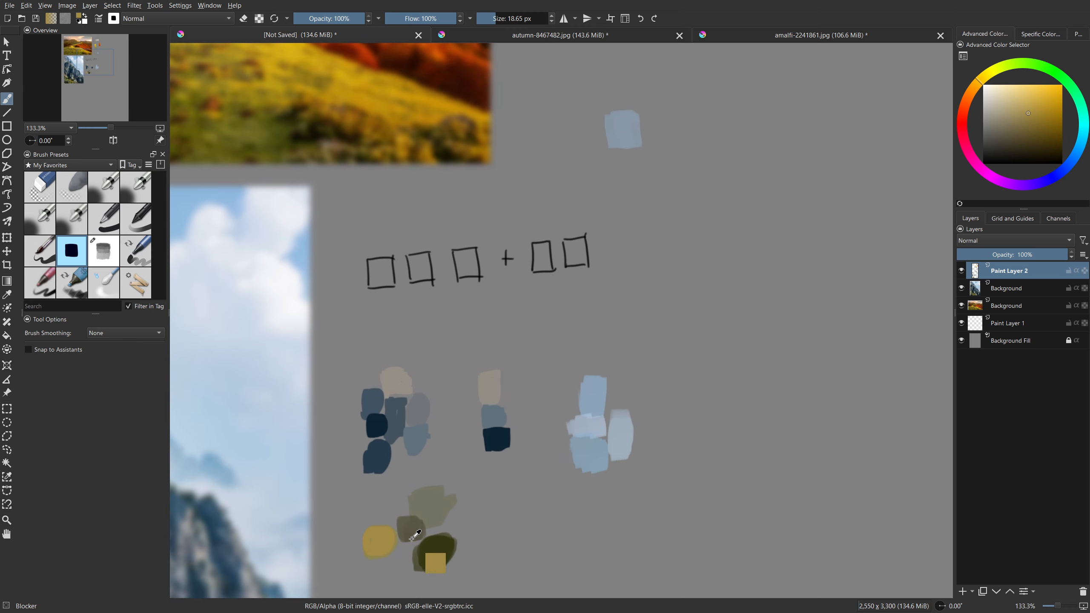
mouse_move(574, 145)
mouse_down()
mouse_move(570, 123)
mouse_move(599, 142)
mouse_move(597, 120)
mouse_move(585, 123)
mouse_move(603, 142)
mouse_move(589, 122)
mouse_up()
key(ctrl+z)
ctrl+click(424, 533)
key(ctrl+z)
ctrl+click(429, 500)
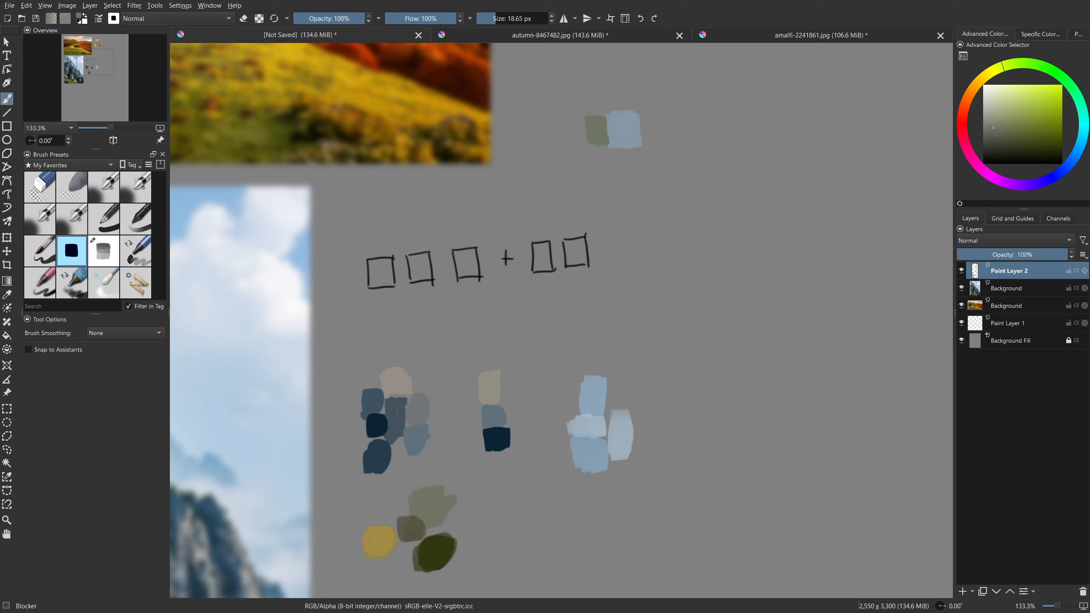
key(ctrl+z)
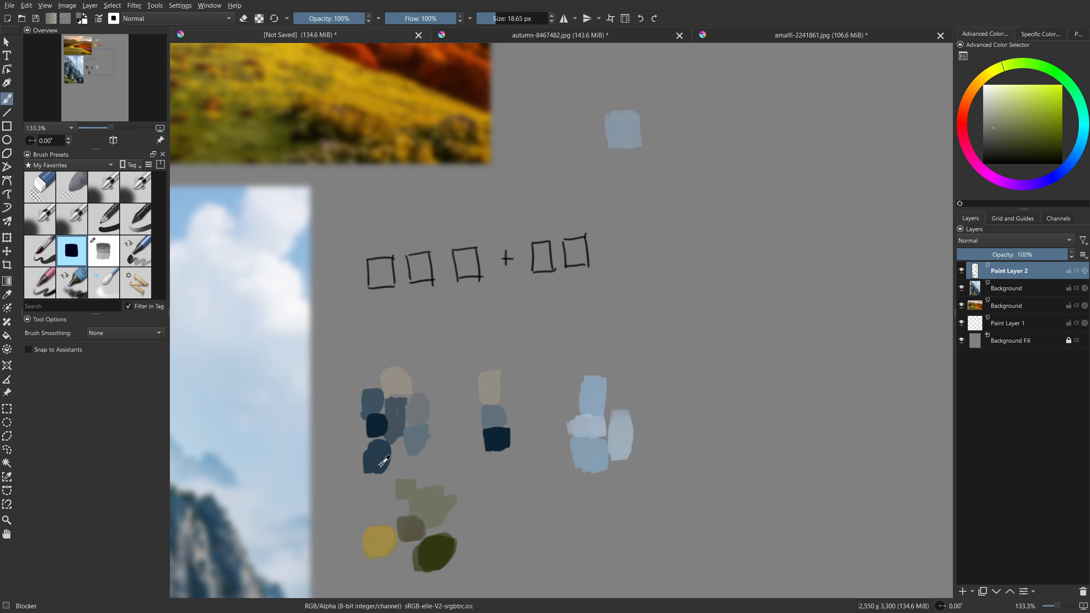
Sample the dark blue and the beige from the existing swatches and paint them on opposite sides of the separate blue square.
ctrl+click(388, 454)
drag(619, 249, 615, 267)
mouse_move(580, 132)
mouse_down()
mouse_move(579, 159)
mouse_move(602, 161)
mouse_move(583, 136)
mouse_move(586, 158)
mouse_up()
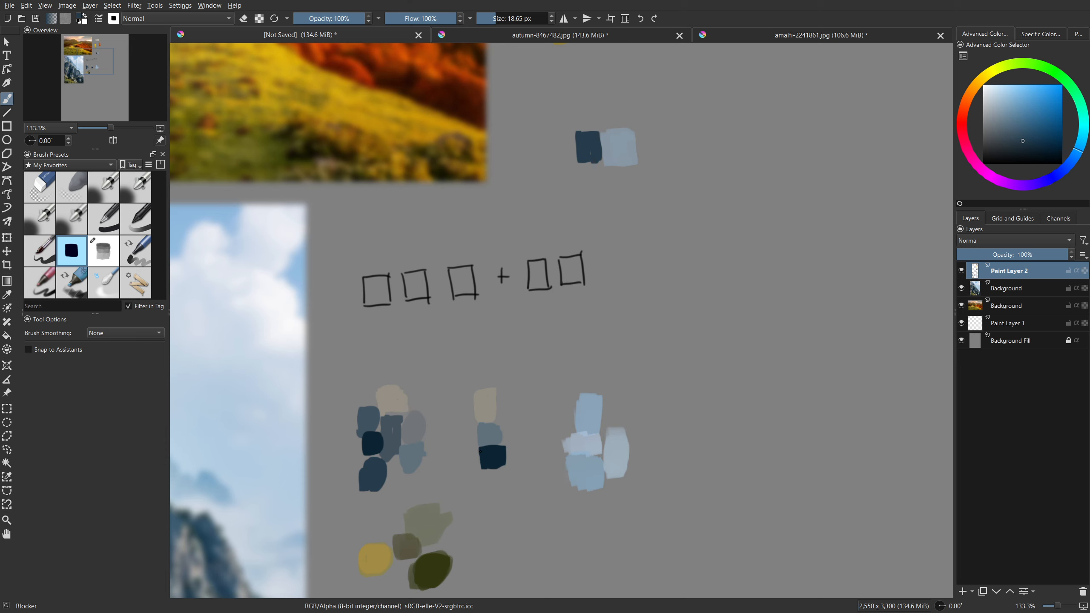
ctrl+click(489, 418)
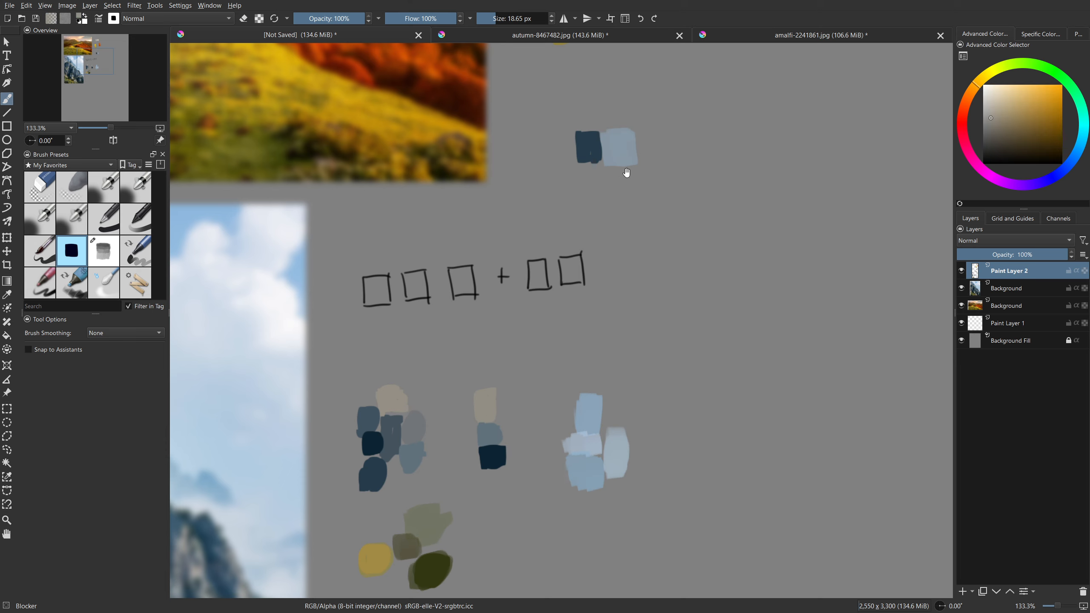
drag(626, 172, 622, 174)
drag(636, 129, 648, 165)
Sample bright yellow and olive from the autumn swatches and paint them as an accent pair, separated by a gap from the three main colors.
mouse_move(700, 117)
mouse_down()
mouse_move(638, 287)
mouse_move(611, 306)
mouse_move(588, 300)
mouse_move(567, 348)
mouse_move(586, 326)
mouse_move(574, 348)
mouse_move(575, 327)
mouse_move(592, 346)
mouse_move(600, 318)
mouse_move(596, 328)
mouse_up()
ctrl+click(446, 172)
ctrl+click(452, 180)
key(ctrl+z)
ctrl+click(451, 214)
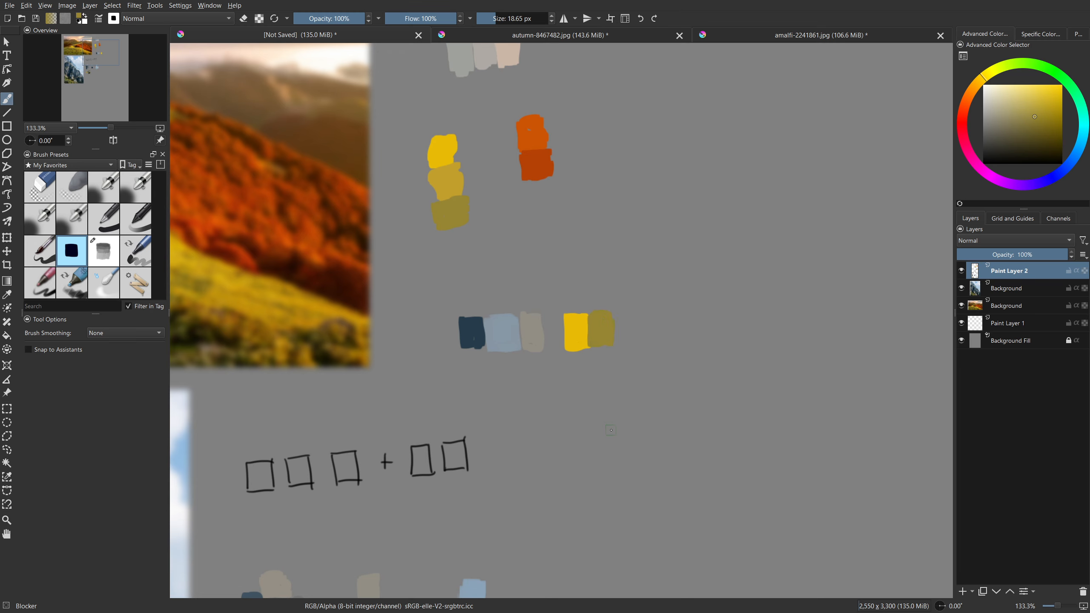
Try a dark slate blue sampled from the mountain swatches over the beige main swatch, and undo it.
drag(660, 364, 619, 360)
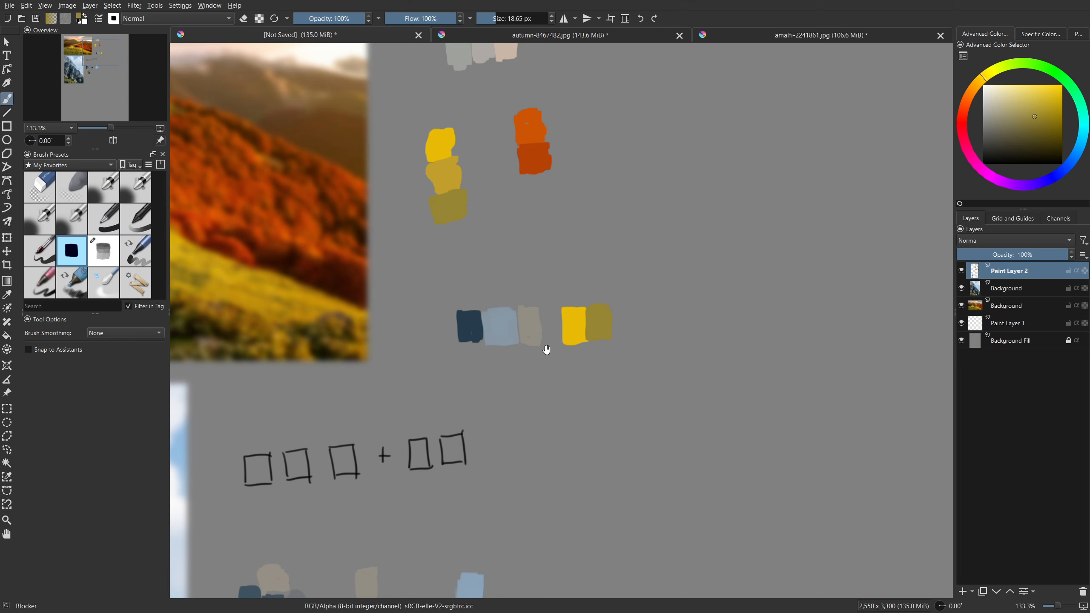
drag(547, 348, 571, 317)
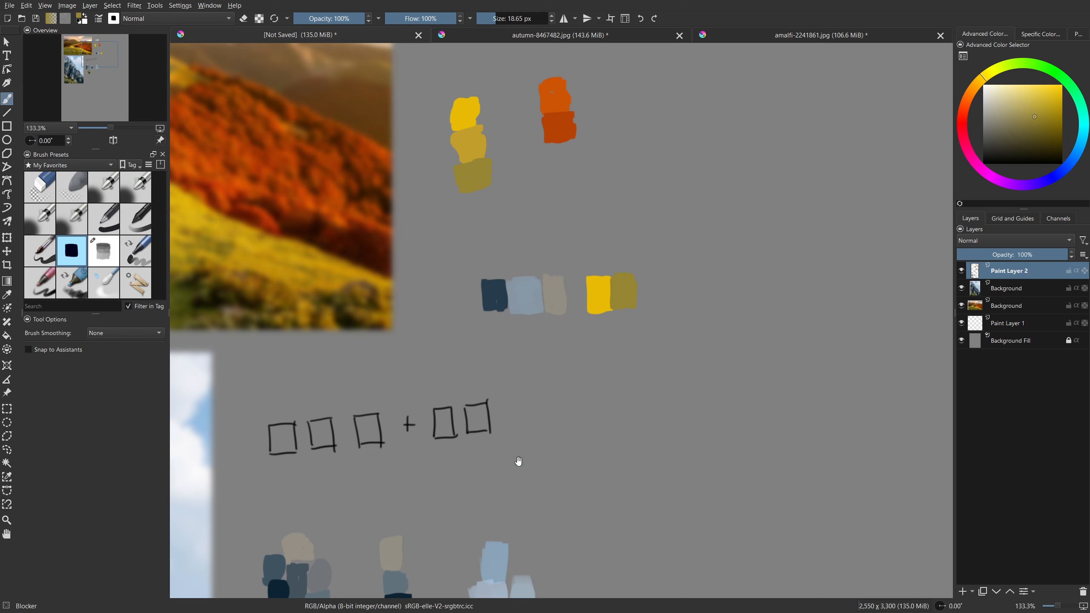
mouse_move(519, 459)
mouse_down()
mouse_move(533, 319)
mouse_move(542, 345)
mouse_move(570, 345)
mouse_up()
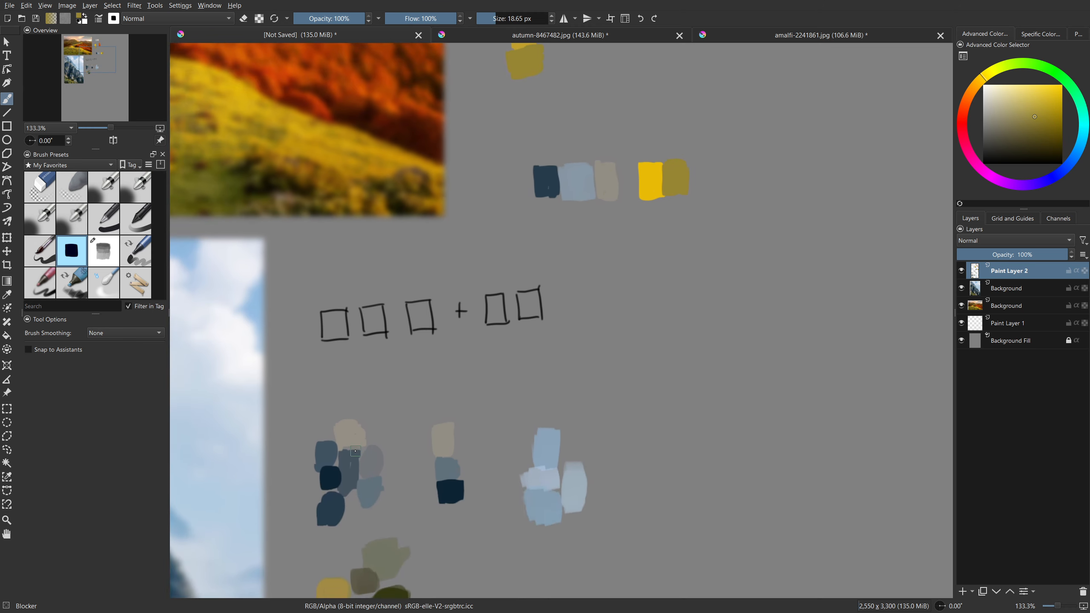
ctrl+click(327, 452)
drag(484, 350, 468, 397)
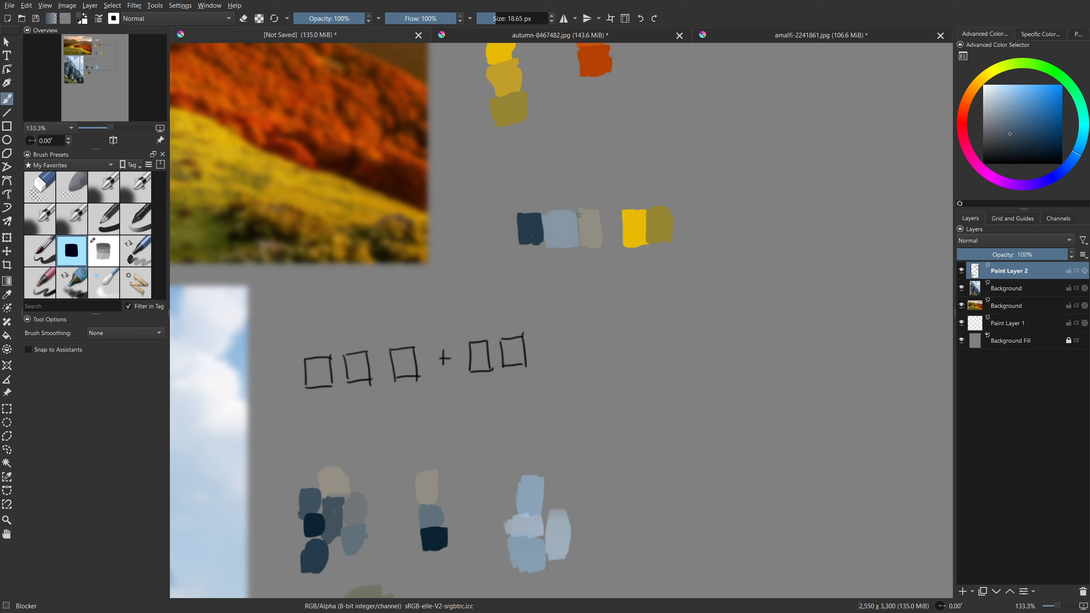
mouse_move(579, 215)
mouse_down()
mouse_move(583, 243)
mouse_move(588, 215)
mouse_move(594, 241)
mouse_move(587, 212)
mouse_move(598, 244)
mouse_move(593, 225)
mouse_up()
key(ctrl+z)
Cover the beige main swatch with sampled light blue, then lasso it and move it onto the middle blue swatch.
ctrl+click(528, 566)
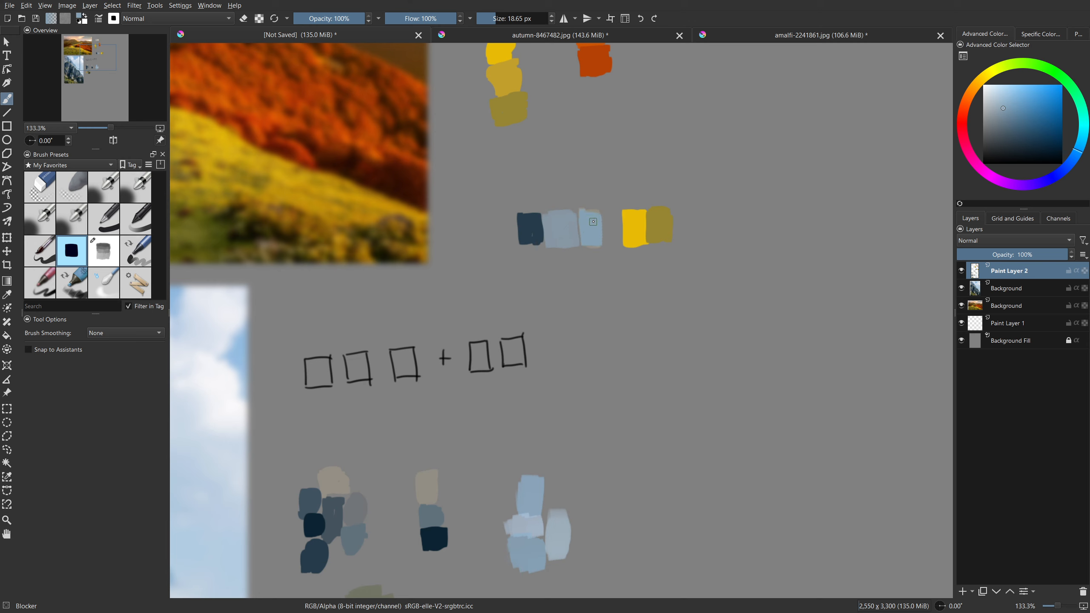
ctrl+click(550, 547)
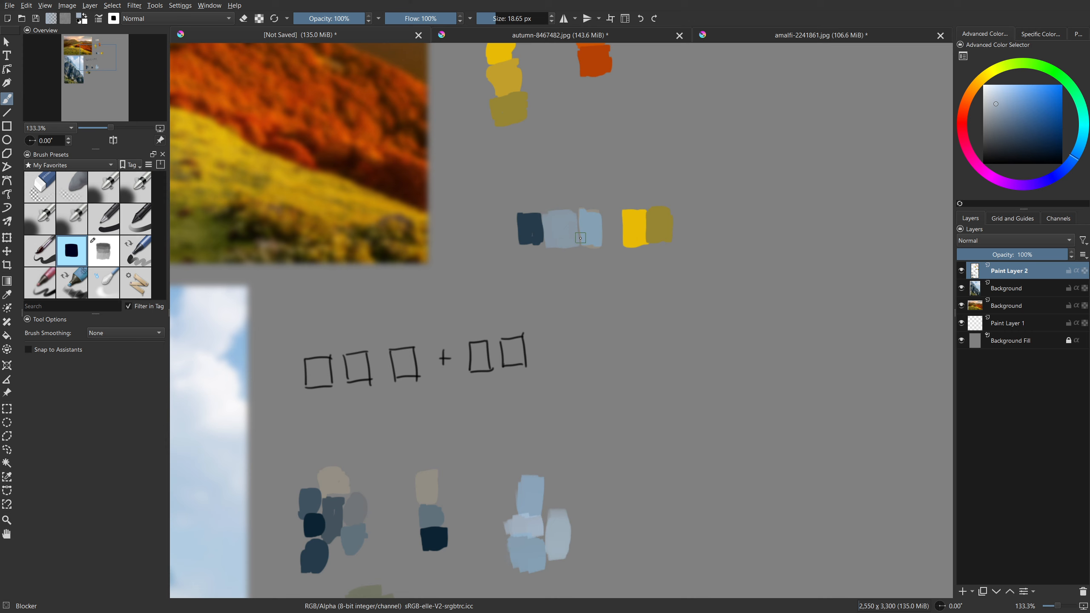
key(l)
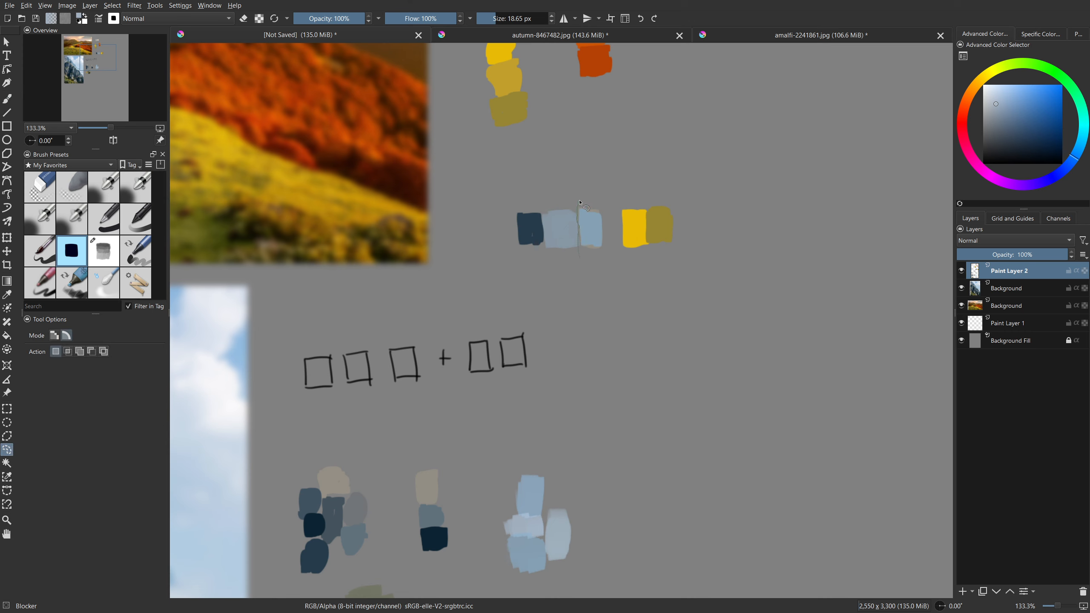
key(t)
mouse_move(604, 259)
mouse_down()
mouse_move(582, 259)
mouse_move(558, 233)
mouse_up()
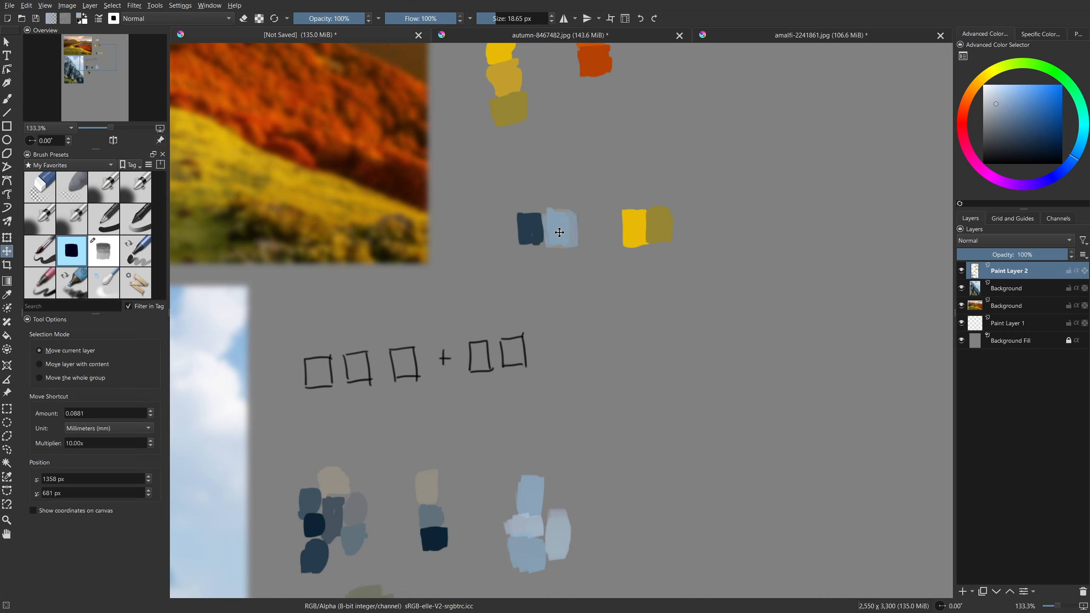
key(ctrl+shift+a)
key(b)
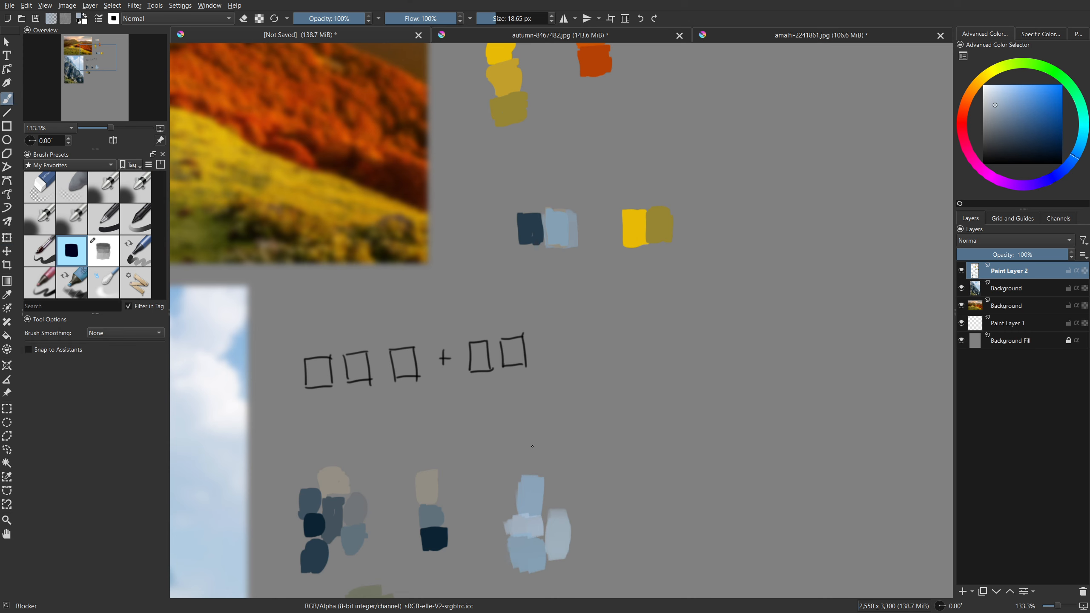
Paint a pale blue swatch beside the light blue one as the third main color.
mouse_move(576, 223)
mouse_down()
mouse_move(578, 238)
mouse_move(585, 217)
mouse_move(576, 238)
mouse_move(586, 245)
mouse_move(585, 220)
mouse_up()
drag(649, 295, 618, 338)
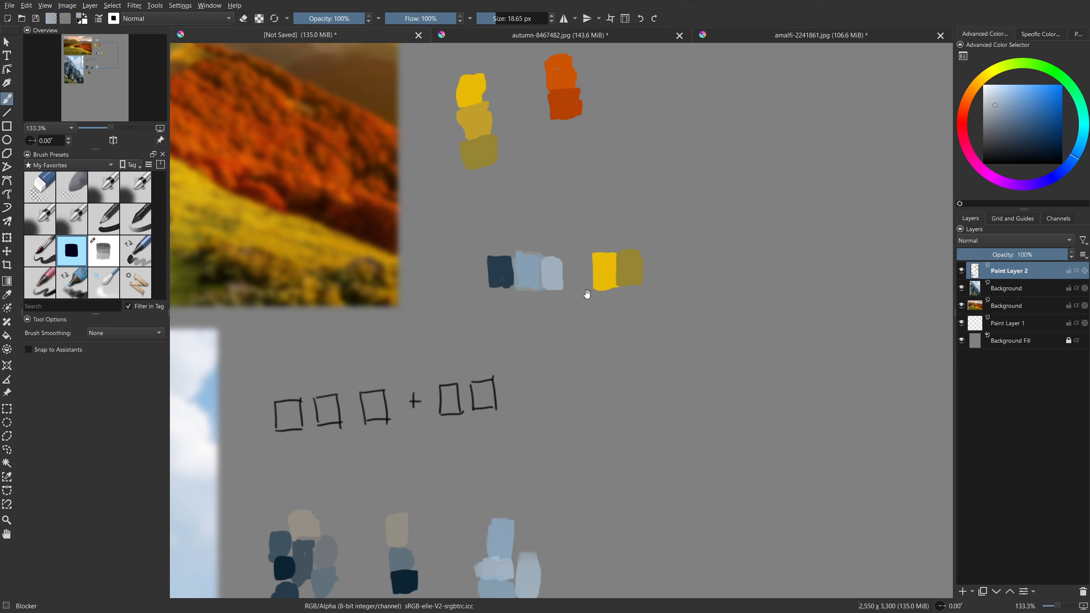
drag(550, 332, 547, 361)
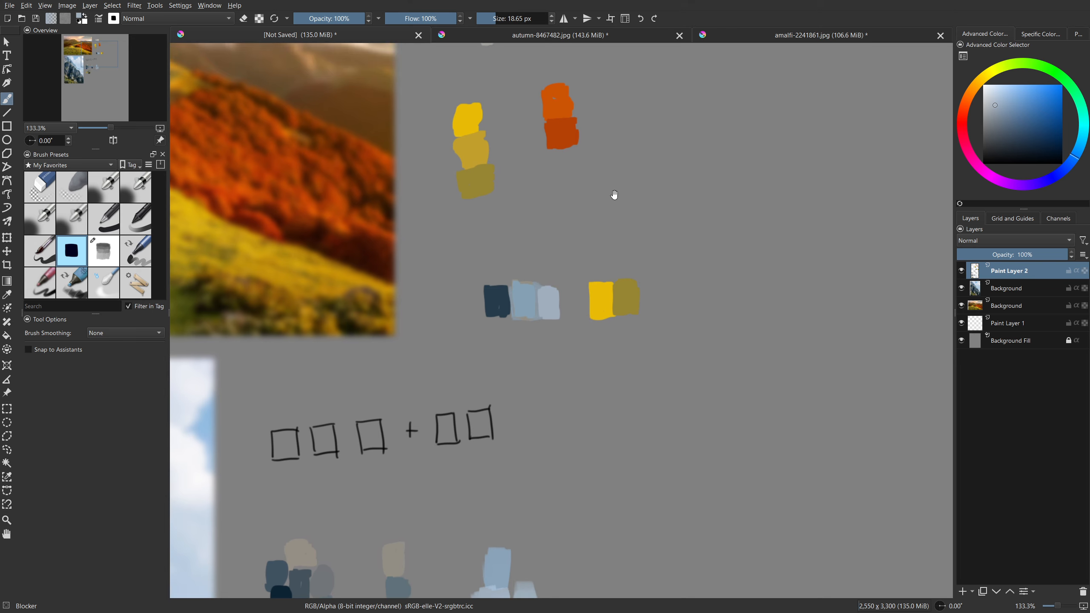
drag(614, 194, 600, 223)
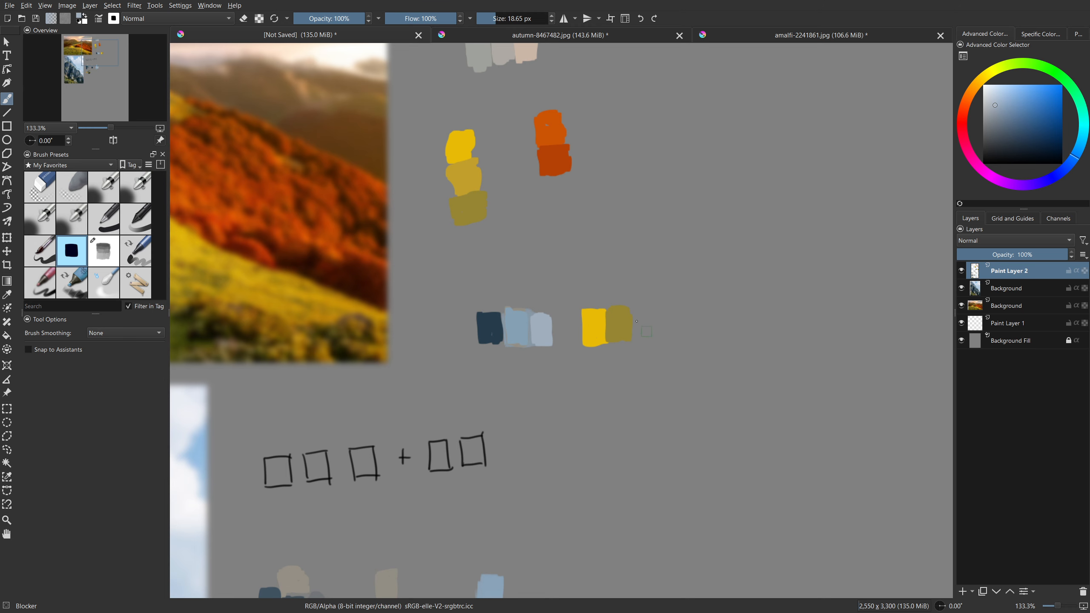
drag(461, 273, 538, 311)
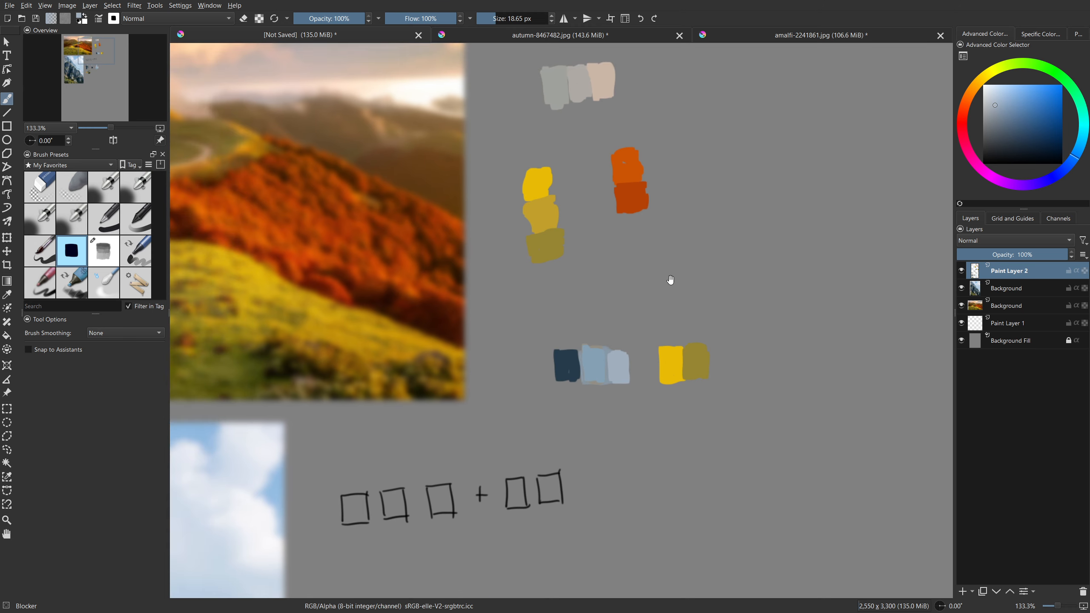
mouse_move(670, 279)
mouse_down()
mouse_move(738, 358)
mouse_move(677, 321)
mouse_move(624, 323)
mouse_up()
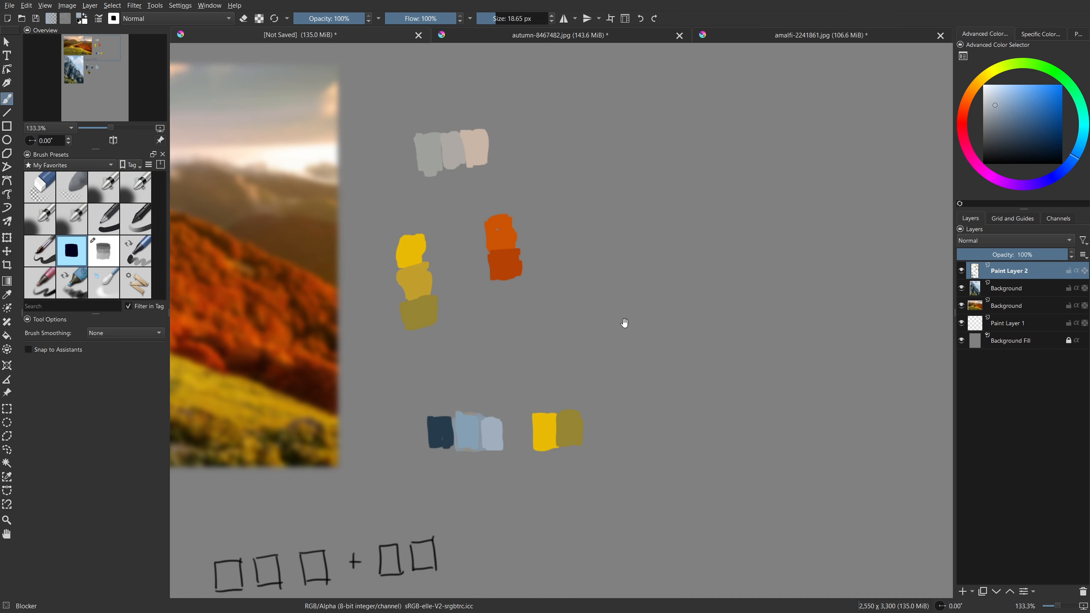
Pick a bright lemon yellow and paint a small swatch in the empty canvas area away from the palettes.
click(976, 89)
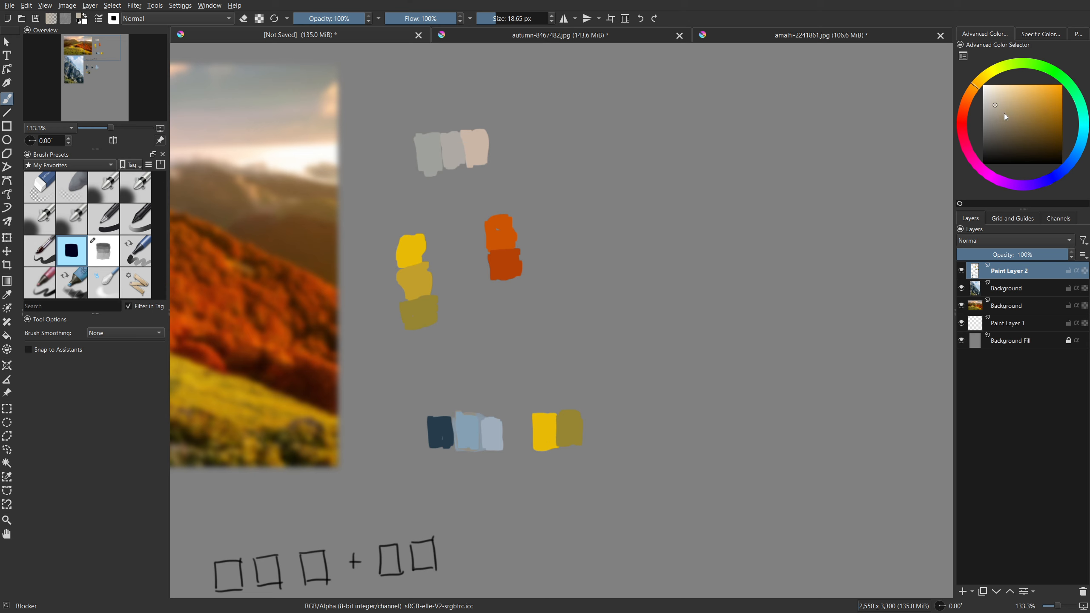
click(1028, 116)
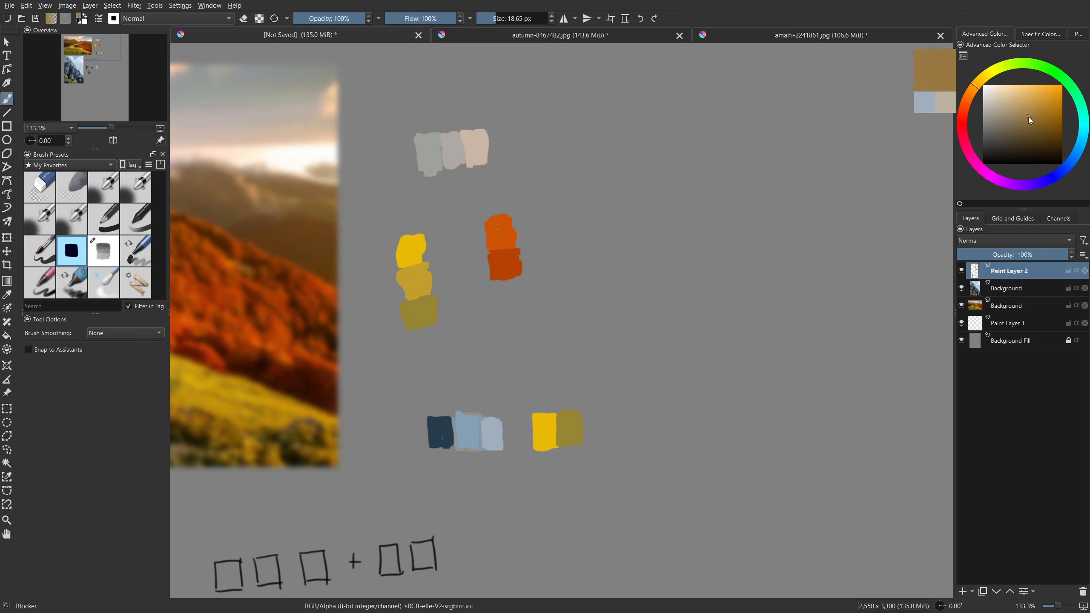
click(986, 78)
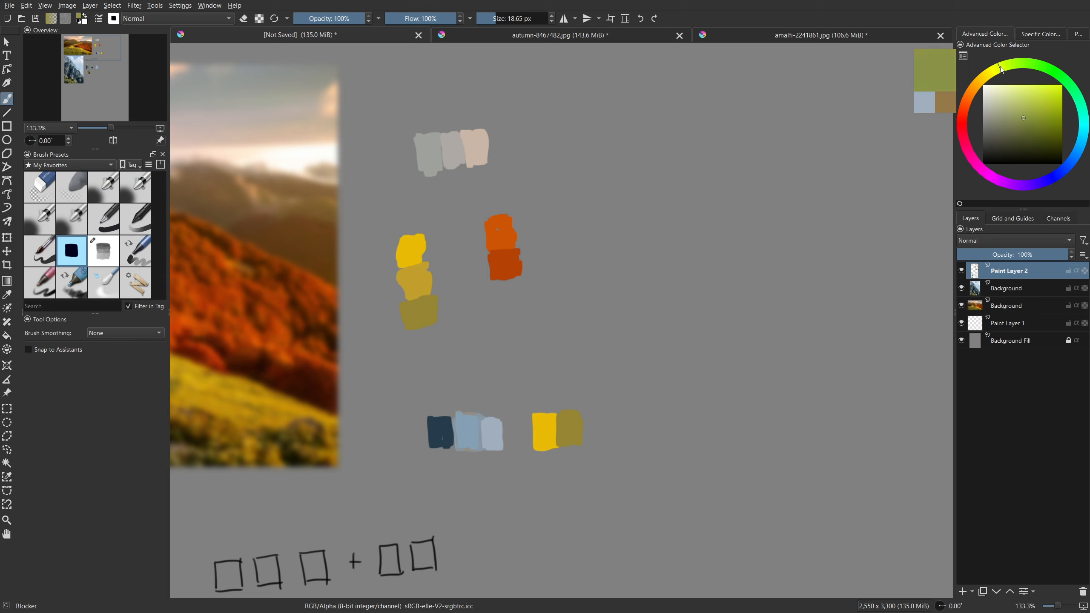
drag(1030, 119, 1059, 93)
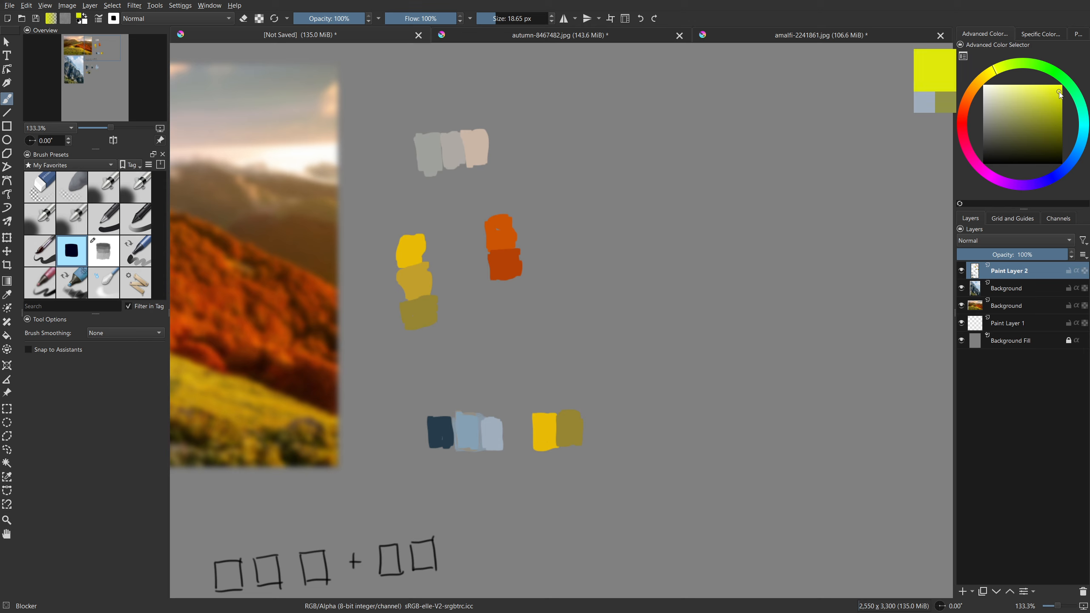
mouse_move(756, 193)
mouse_down()
mouse_move(769, 230)
mouse_move(764, 191)
mouse_move(763, 218)
mouse_up()
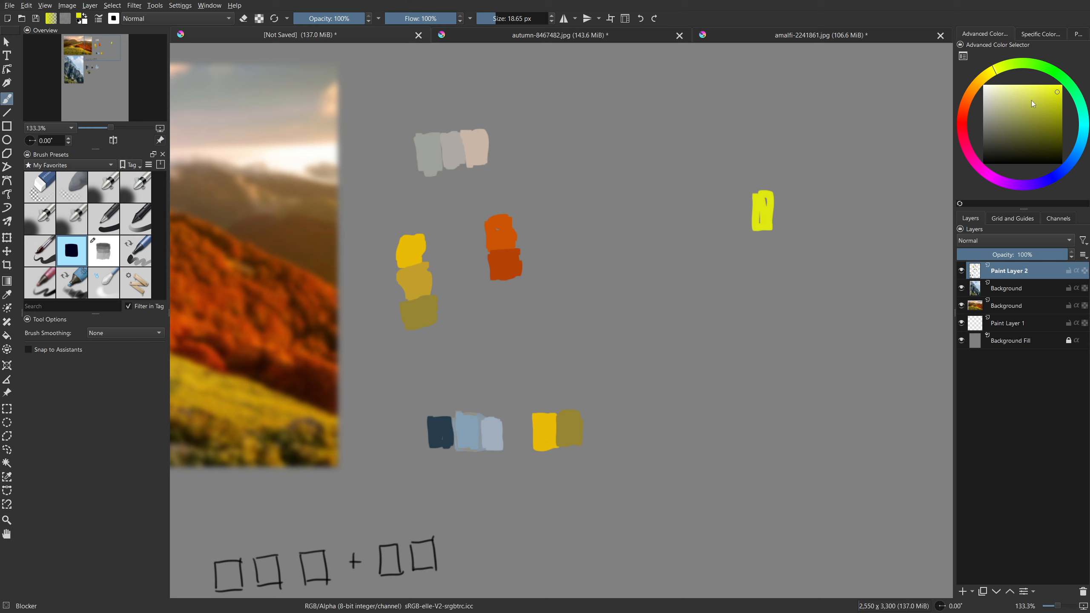
Sample the lemon yellow, darken it to a yellow-green, and paint a second swatch well below the first.
drag(1032, 103, 1042, 103)
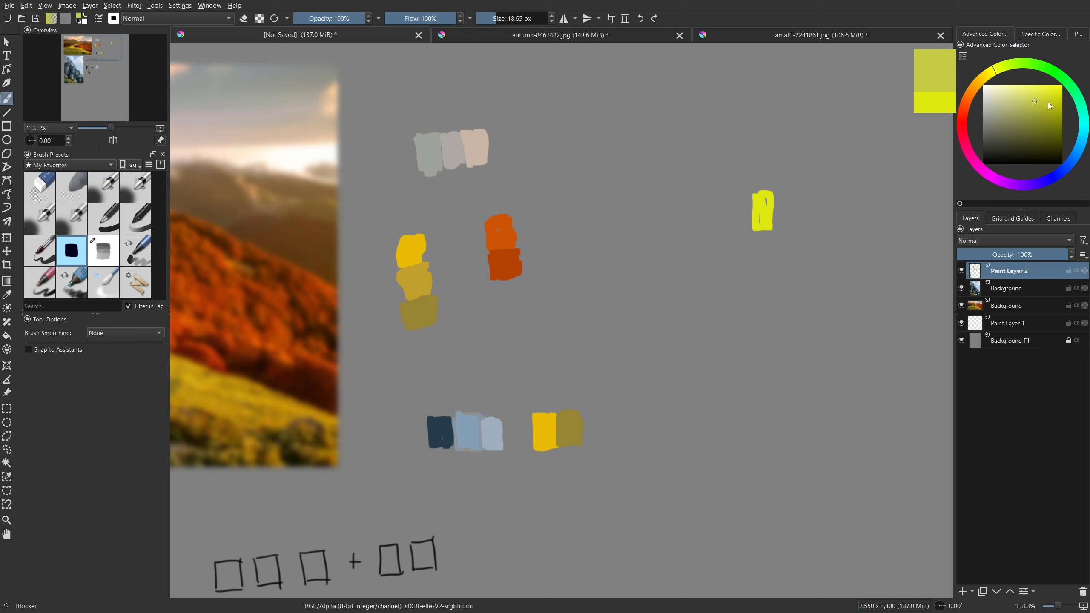
ctrl+click(761, 209)
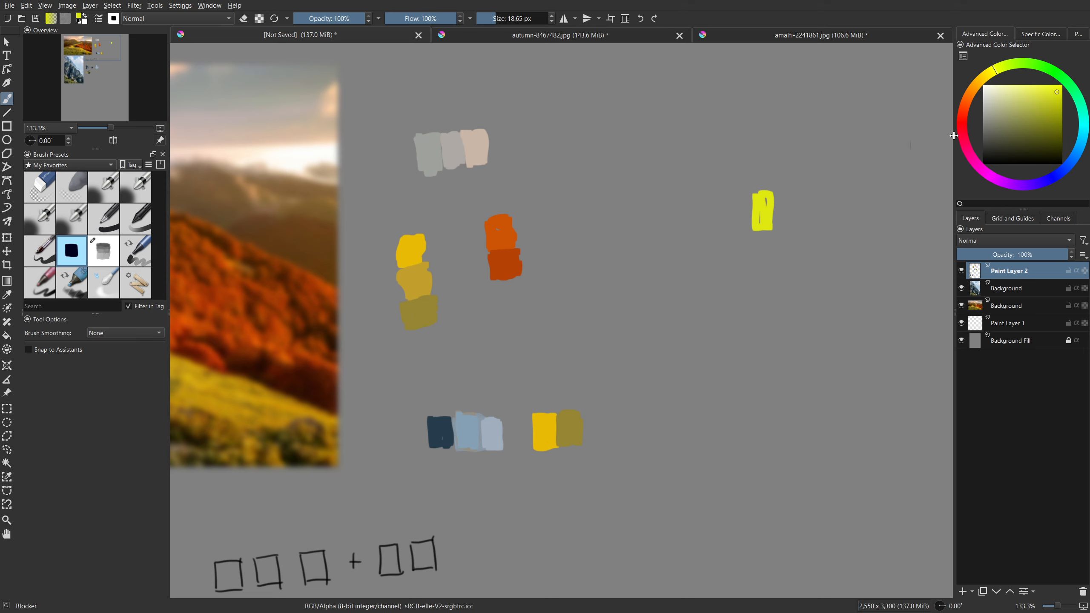
click(1057, 110)
mouse_move(751, 352)
mouse_down()
mouse_move(751, 393)
mouse_move(770, 353)
mouse_move(759, 391)
mouse_move(756, 369)
mouse_up()
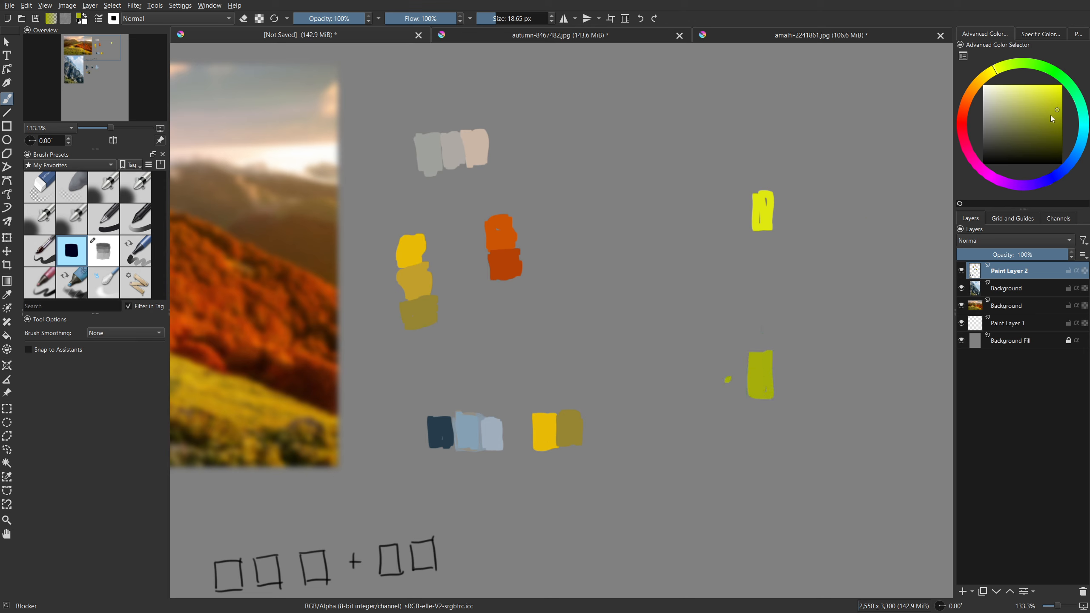
Try brighter yellow and orange color choices without painting them, and undo and redo the yellow-green swatch.
click(1055, 113)
ctrl+click(763, 369)
click(1057, 91)
click(975, 89)
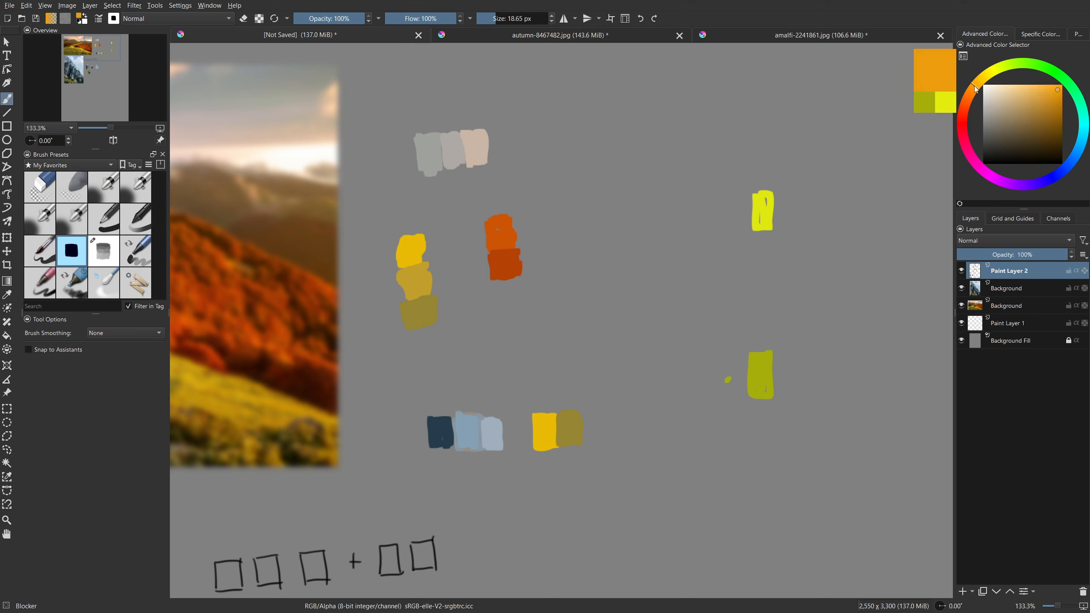
key(ctrl+z)
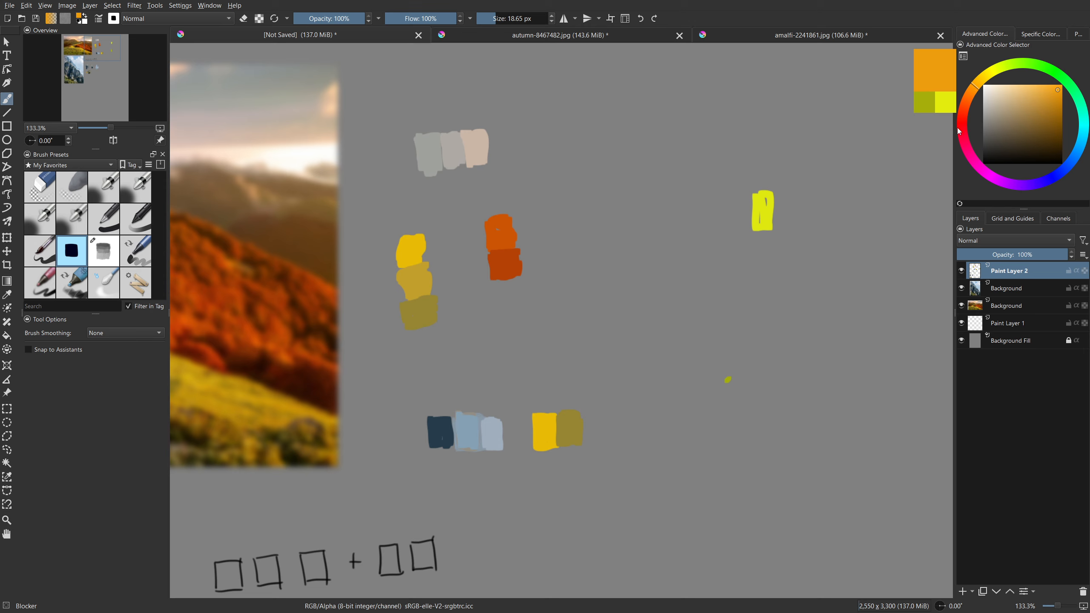
key(ctrl+shift+z)
Sample the yellow-green swatch, brighten it and shift its hue toward green, and paint the resulting lime green directly above it.
ctrl+click(770, 363)
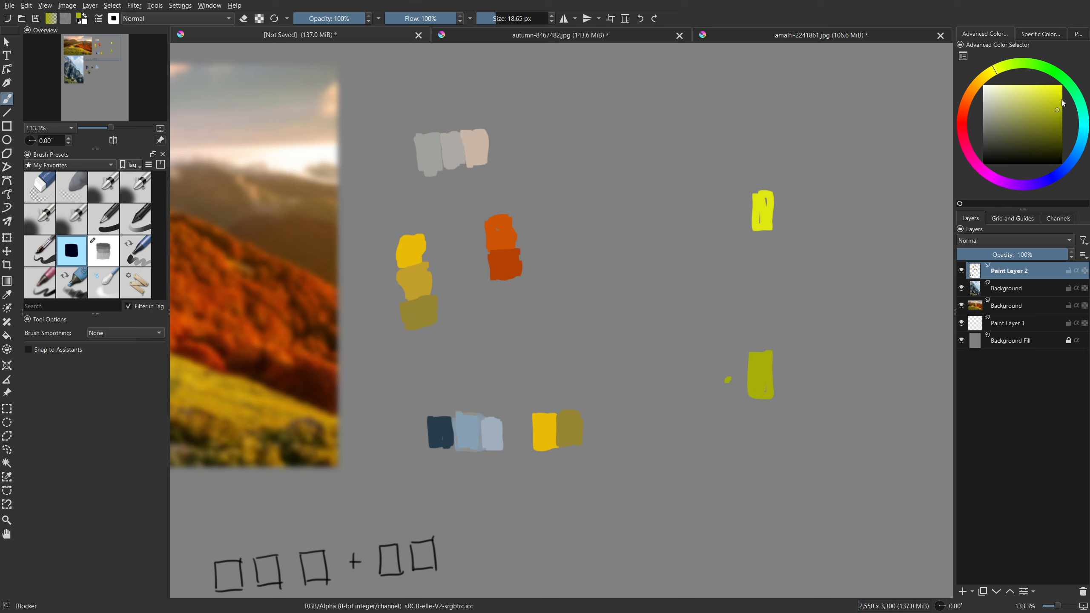
click(1056, 96)
click(1003, 71)
mouse_move(749, 325)
mouse_down()
mouse_move(749, 347)
mouse_move(769, 323)
mouse_move(755, 347)
mouse_up()
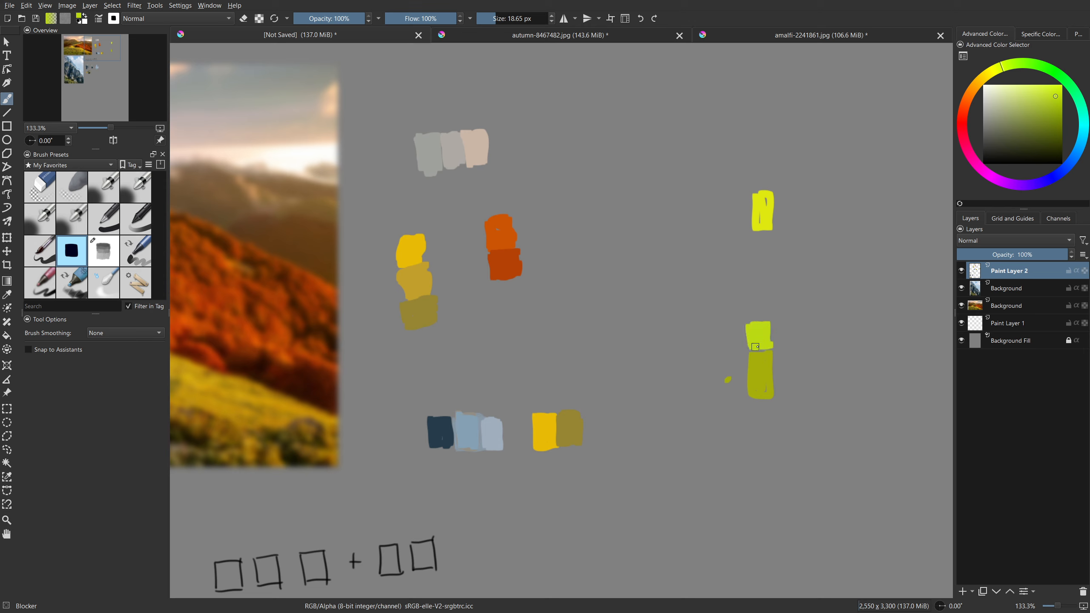
Pick a darker color with its hue shifted toward orange and paint the resulting dark golden olive at the base of the yellow-green swatch.
click(1057, 109)
click(1059, 122)
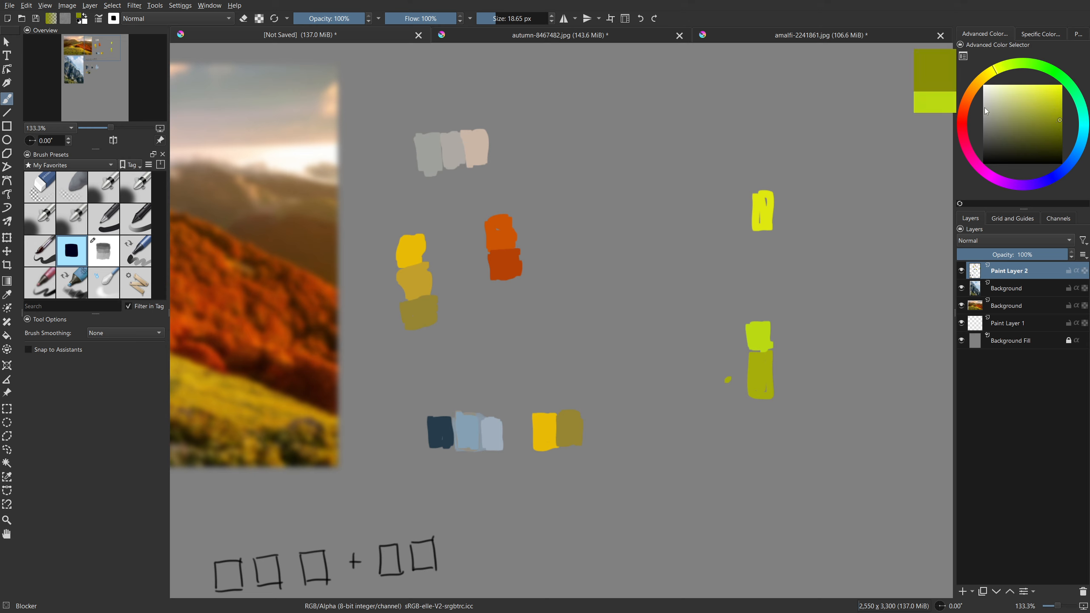
click(988, 78)
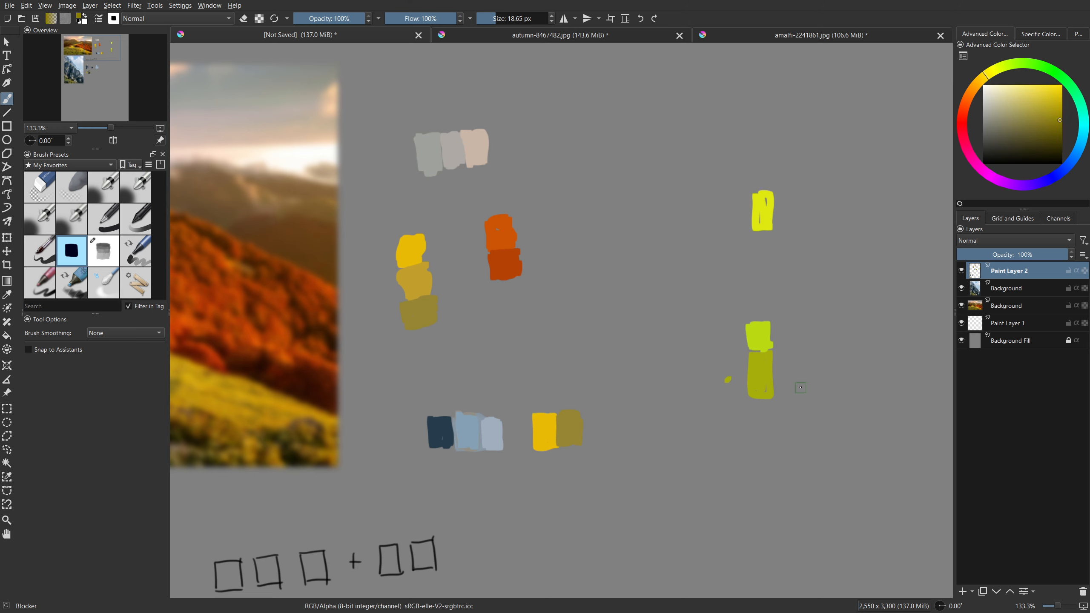
mouse_move(753, 400)
mouse_down()
mouse_move(768, 417)
mouse_move(759, 398)
mouse_up()
Sample the lemon yellow swatch, lighten it with the hue shifted toward orange, and paint the pale yellow right beside it.
ctrl+click(762, 210)
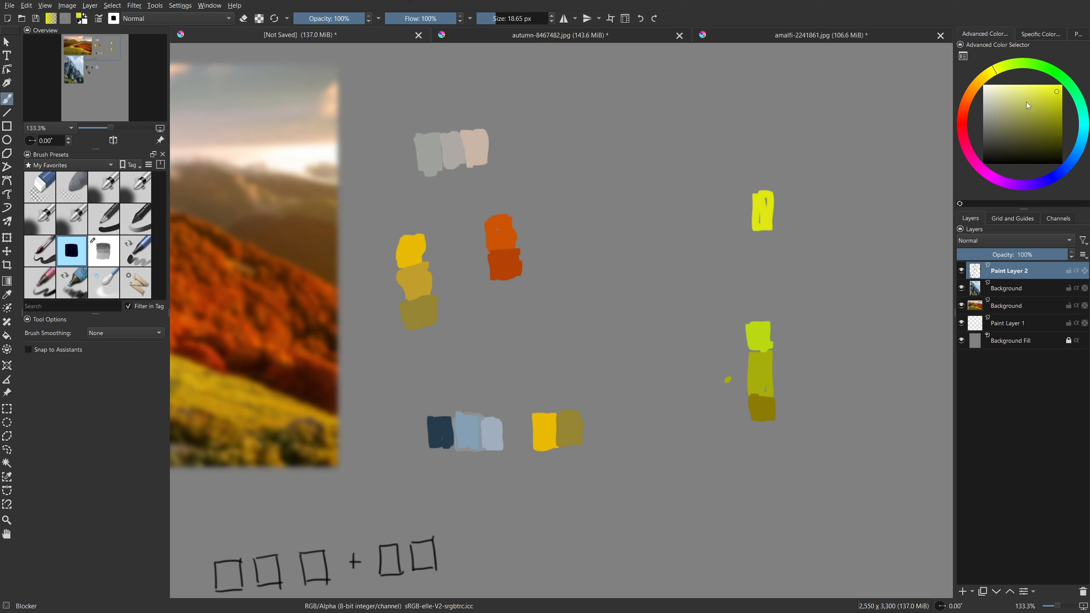
click(1036, 86)
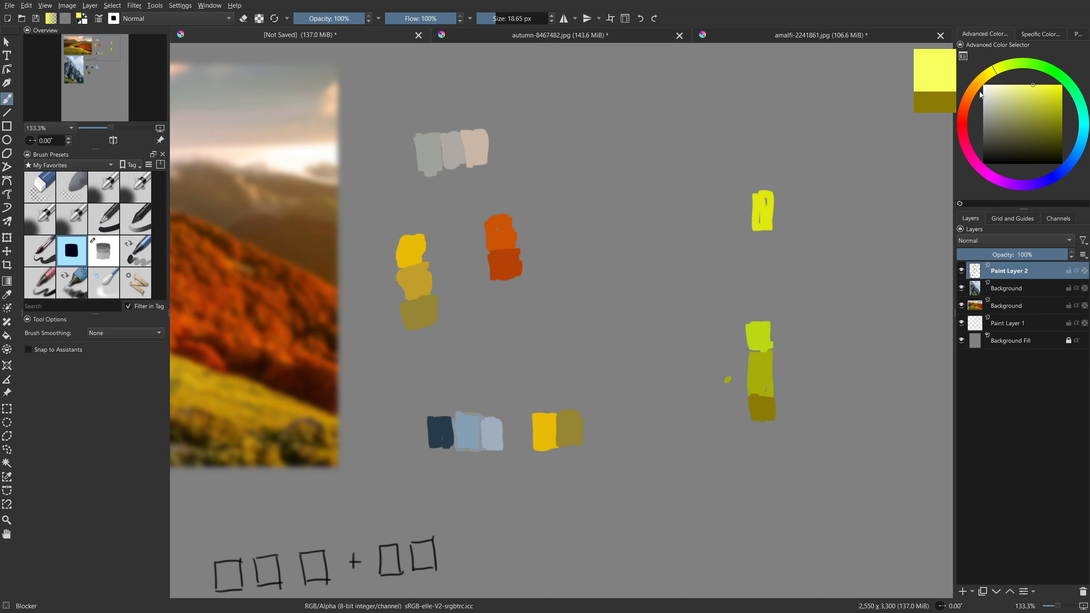
click(986, 82)
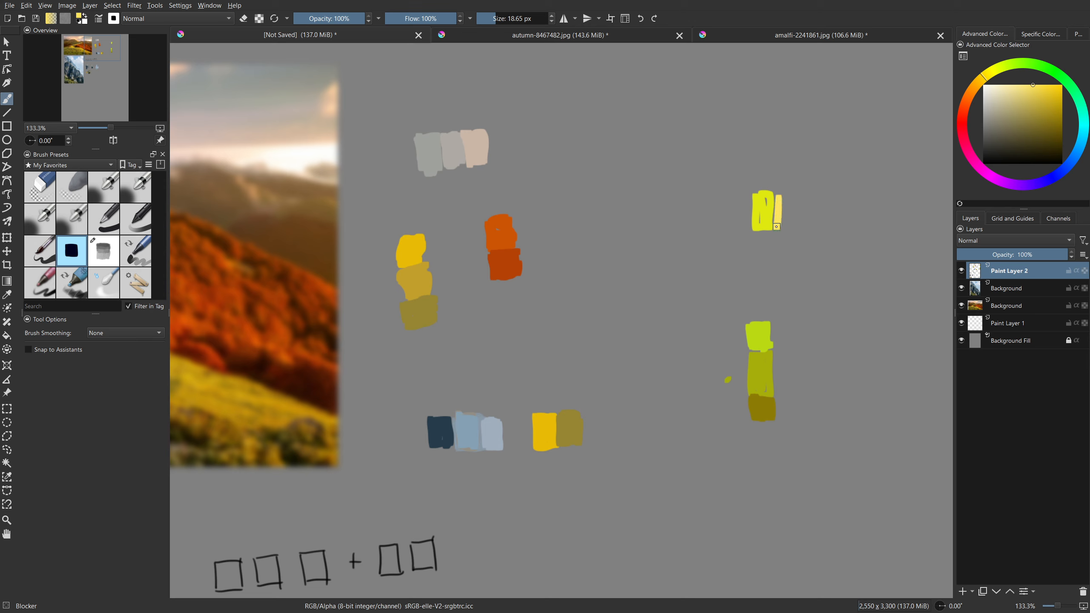
click(989, 76)
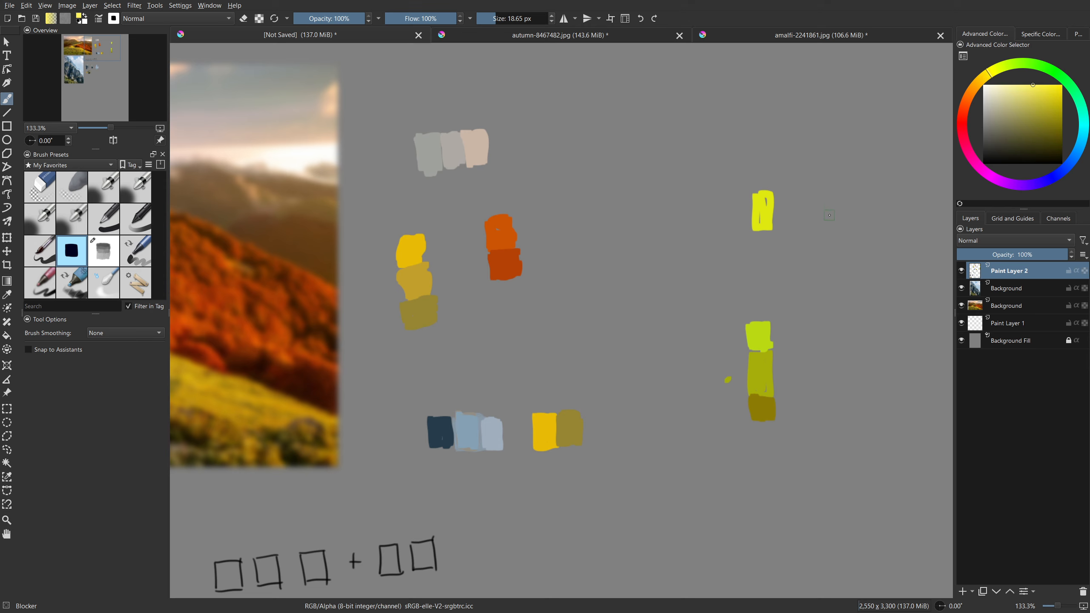
mouse_move(779, 194)
mouse_down()
mouse_move(779, 228)
mouse_move(778, 192)
mouse_move(776, 223)
mouse_move(789, 191)
mouse_move(786, 229)
mouse_move(790, 201)
mouse_move(791, 215)
mouse_up()
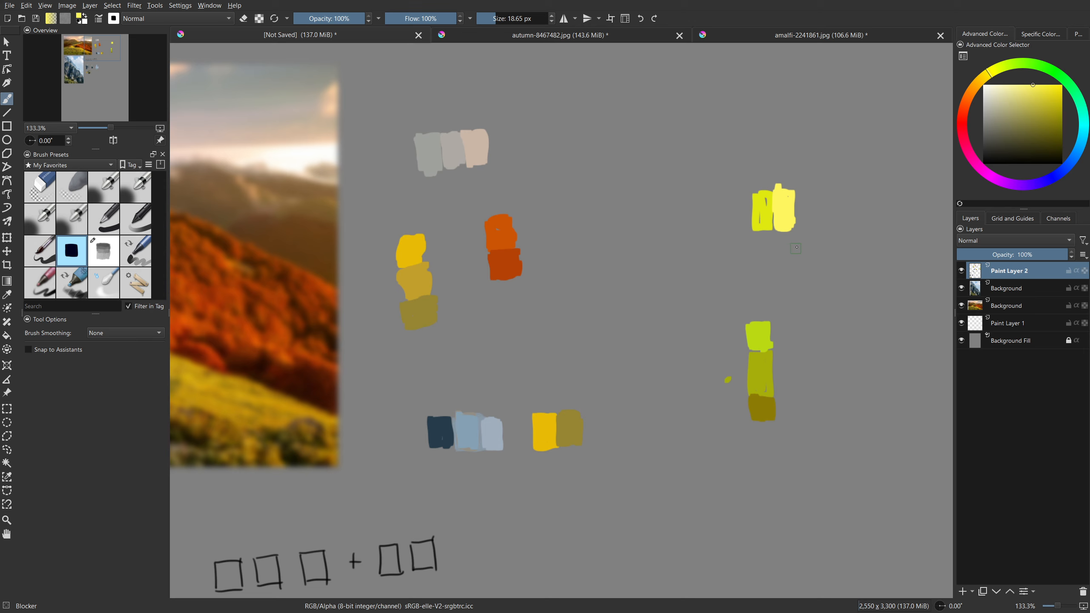
key(ctrl)
Choose a medium, slightly muted blue and paint a swatch of it between the orange and lemon yellow swatches.
click(1058, 177)
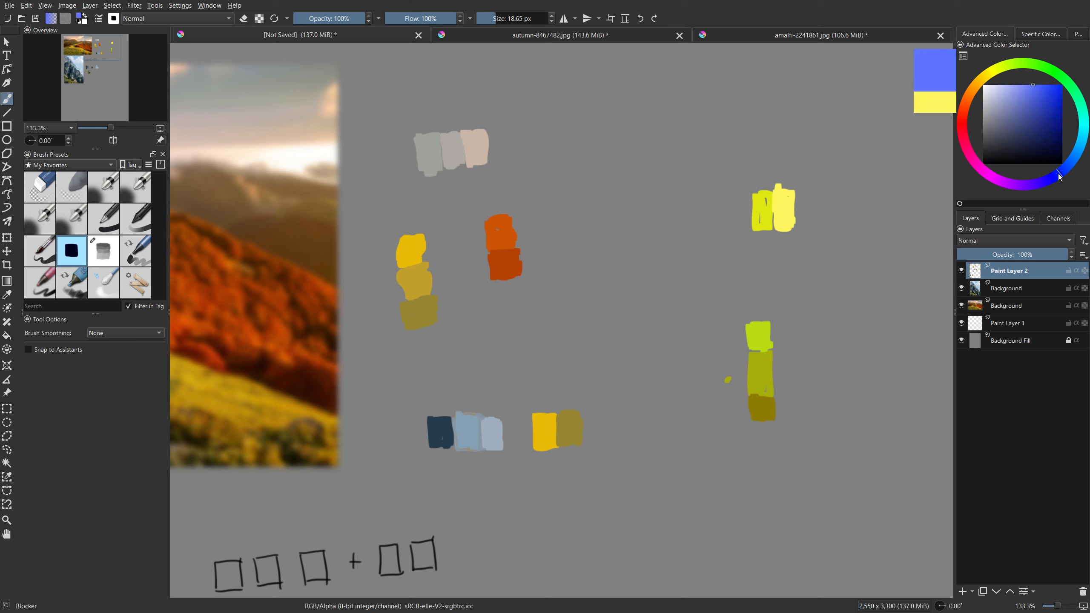
mouse_move(1037, 109)
mouse_down()
mouse_move(1015, 132)
mouse_move(1026, 119)
mouse_up()
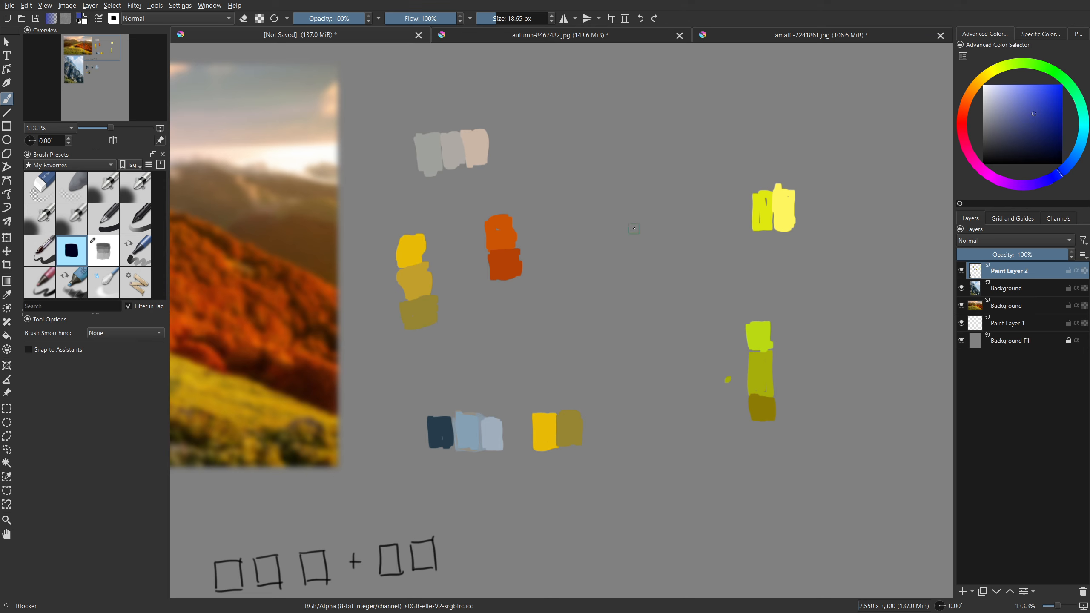
drag(633, 228, 653, 246)
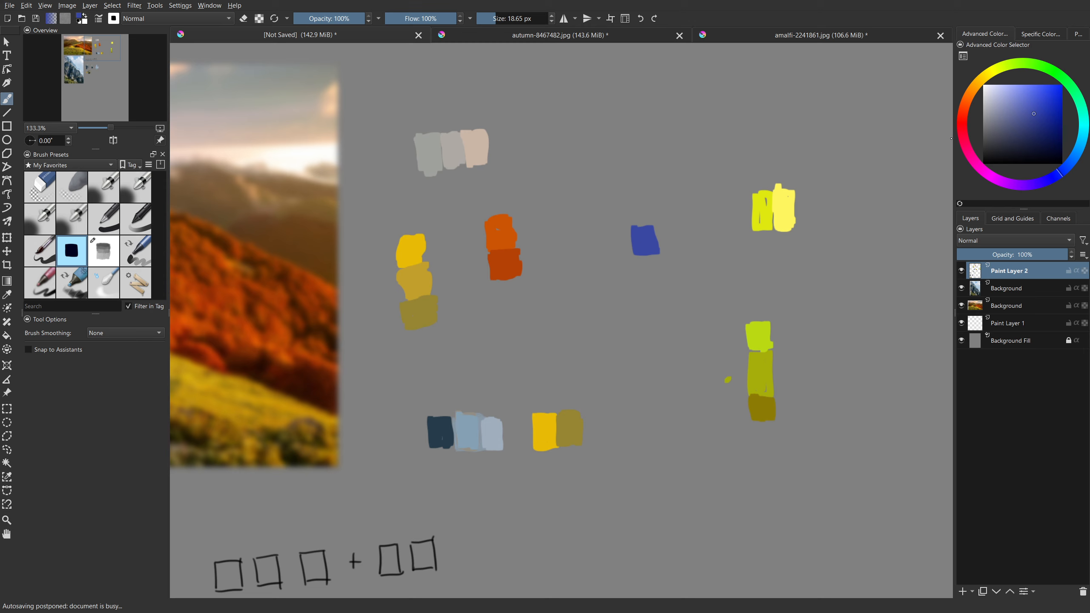
Darken the blue moderately and paint the darker blue swatch directly to the right of the first blue one.
click(1042, 128)
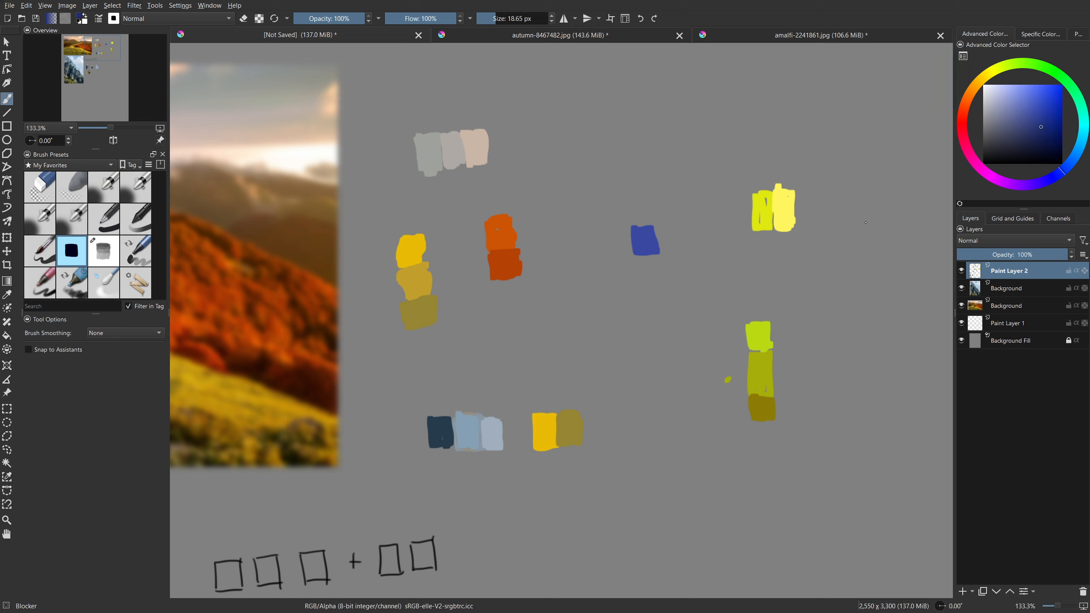
mouse_move(656, 230)
mouse_down()
mouse_move(658, 251)
mouse_move(671, 228)
mouse_move(667, 253)
mouse_up()
key(ctrl+z)
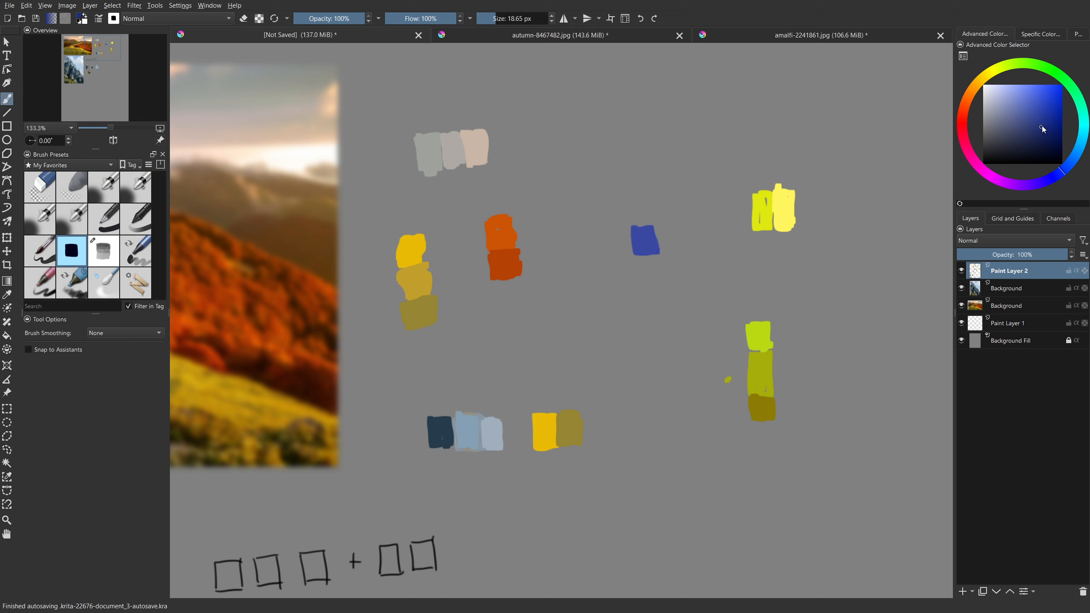
click(1038, 124)
mouse_move(660, 228)
mouse_down()
mouse_move(659, 251)
mouse_move(655, 232)
mouse_move(669, 249)
mouse_move(663, 226)
mouse_move(671, 238)
mouse_move(656, 226)
mouse_move(667, 245)
mouse_up()
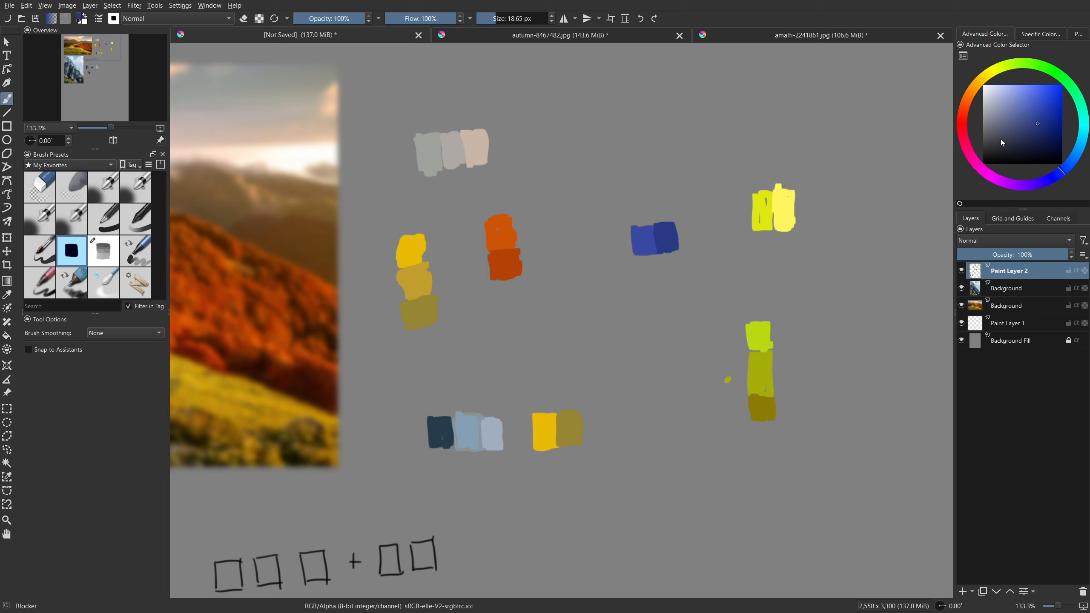
Shift the blue's hue toward cyan, lighten it, and paint the resulting swatch directly to the left of the medium blue.
drag(1065, 175, 1069, 166)
click(1027, 112)
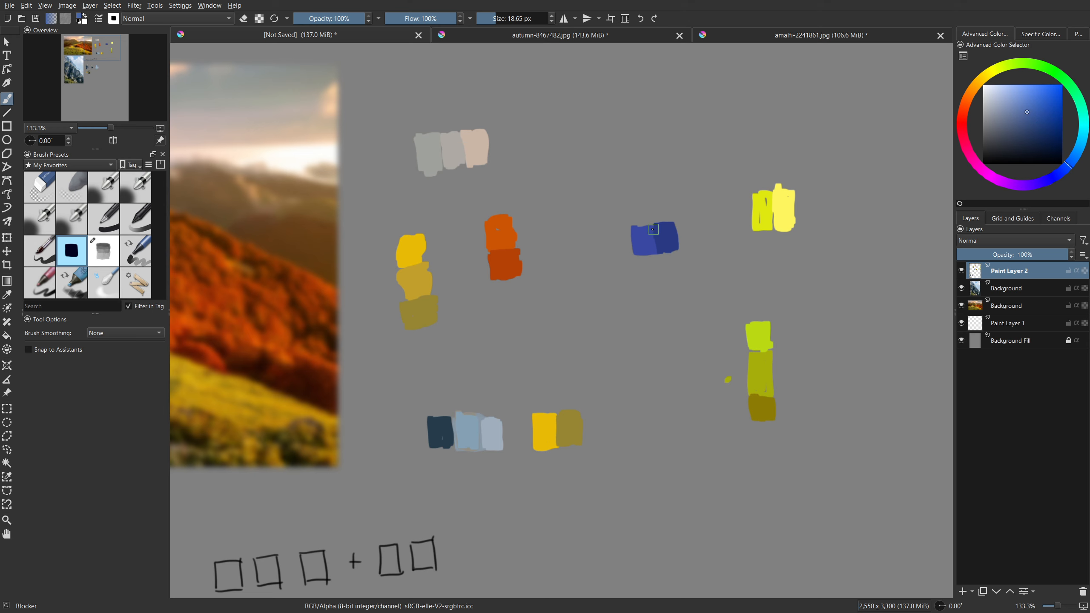
drag(614, 233, 631, 252)
Select the three blue swatches, move them next to the lemon and pale yellow pair, and return to the brush.
key(l)
mouse_move(648, 304)
mouse_down()
mouse_move(609, 292)
mouse_move(675, 303)
mouse_up()
key(t)
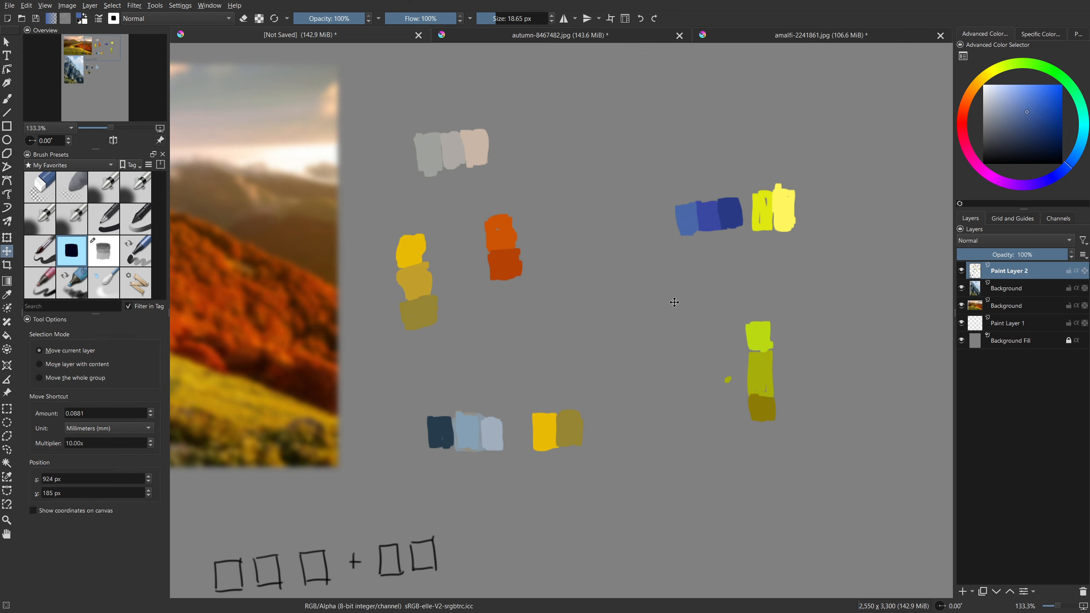
key(b)
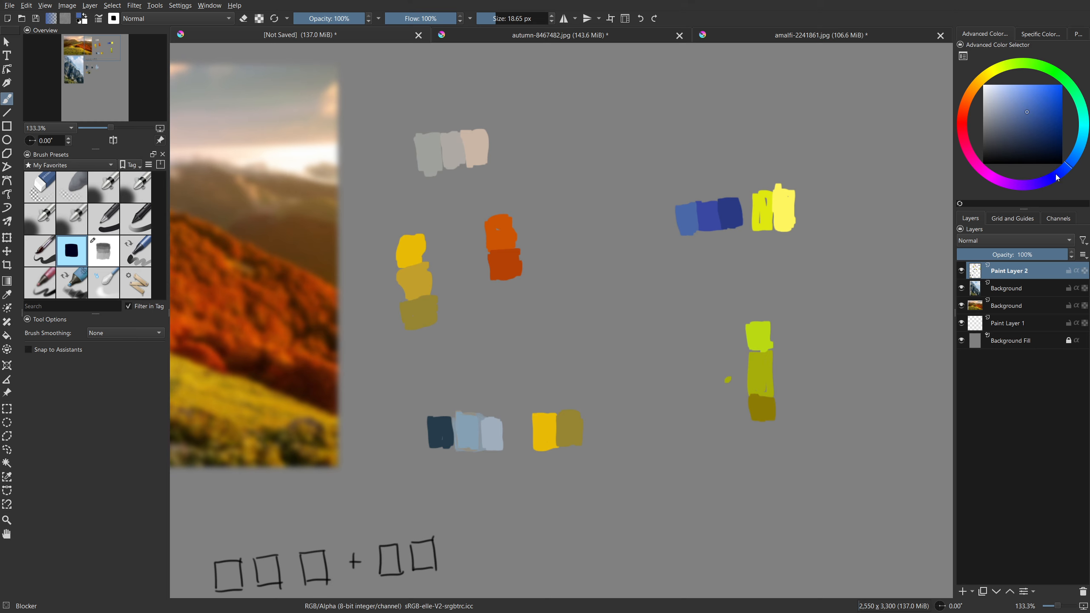
Shift the hue to cyan, desaturate it to a muted teal, and paint a swatch in the empty area below the blue swatches.
drag(822, 267, 723, 294)
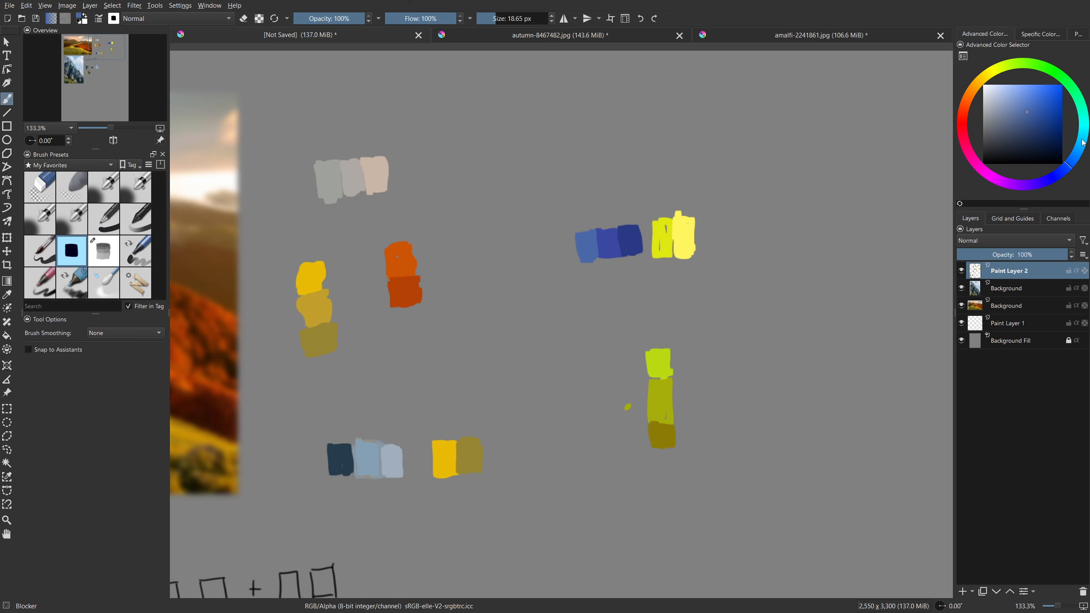
drag(1083, 140, 1086, 130)
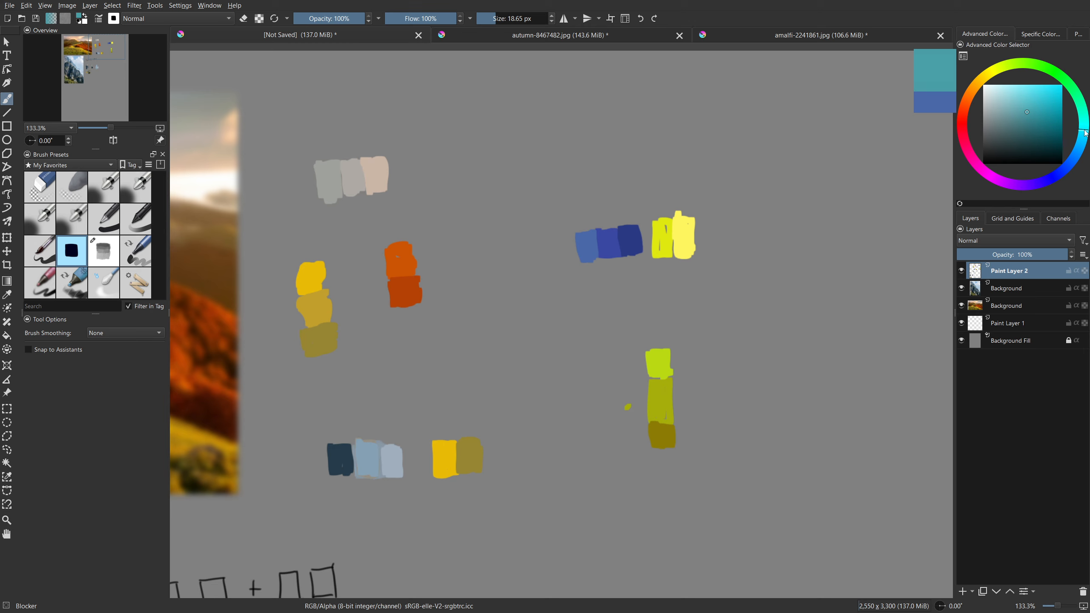
click(1040, 115)
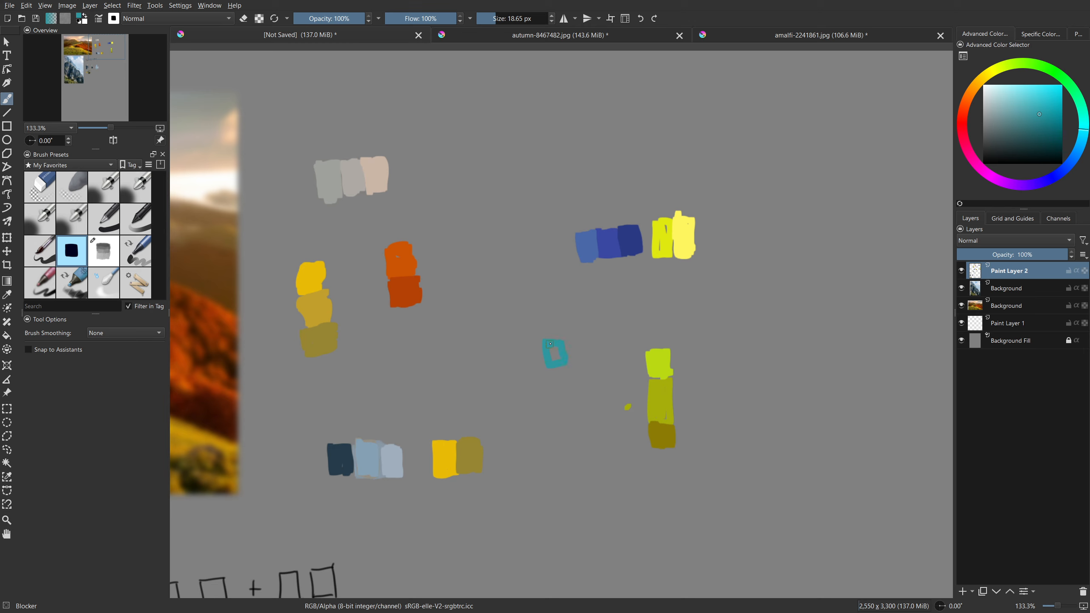
click(1032, 111)
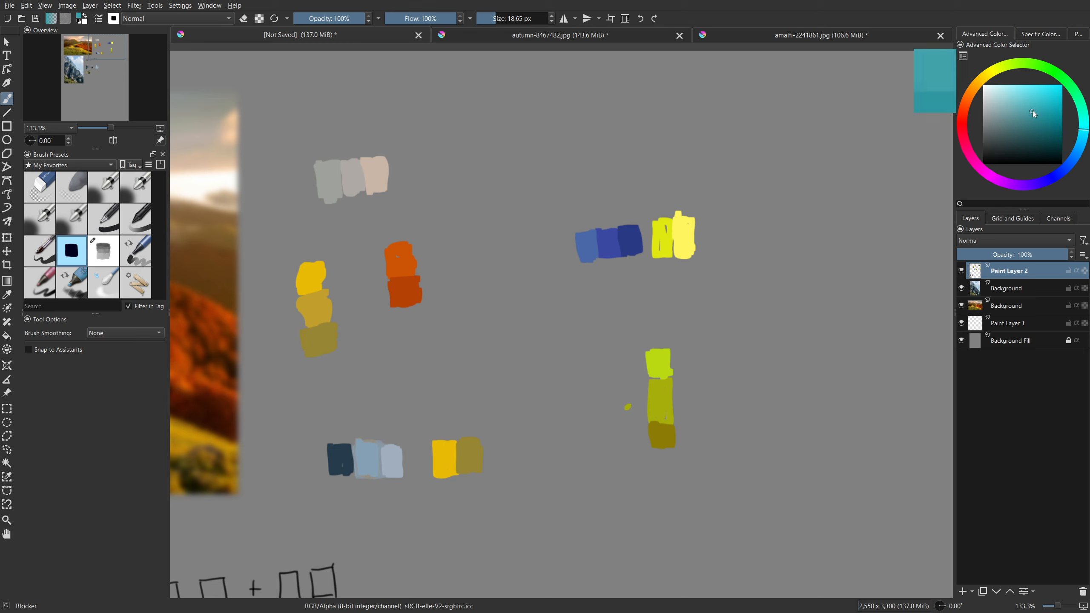
click(1027, 115)
click(1011, 114)
mouse_move(533, 318)
mouse_down()
mouse_move(544, 340)
mouse_move(538, 318)
mouse_move(543, 330)
mouse_up()
Add a darker, bluer teal swatch and a green-shifted teal swatch in a row to the right of the muted teal.
click(1036, 124)
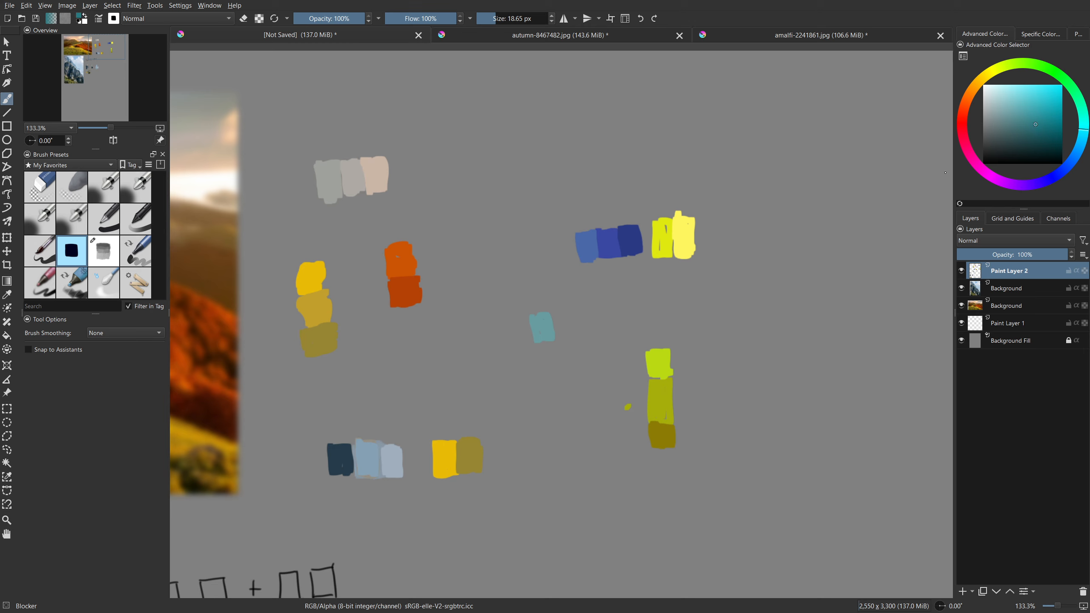
click(1085, 145)
drag(551, 314, 565, 338)
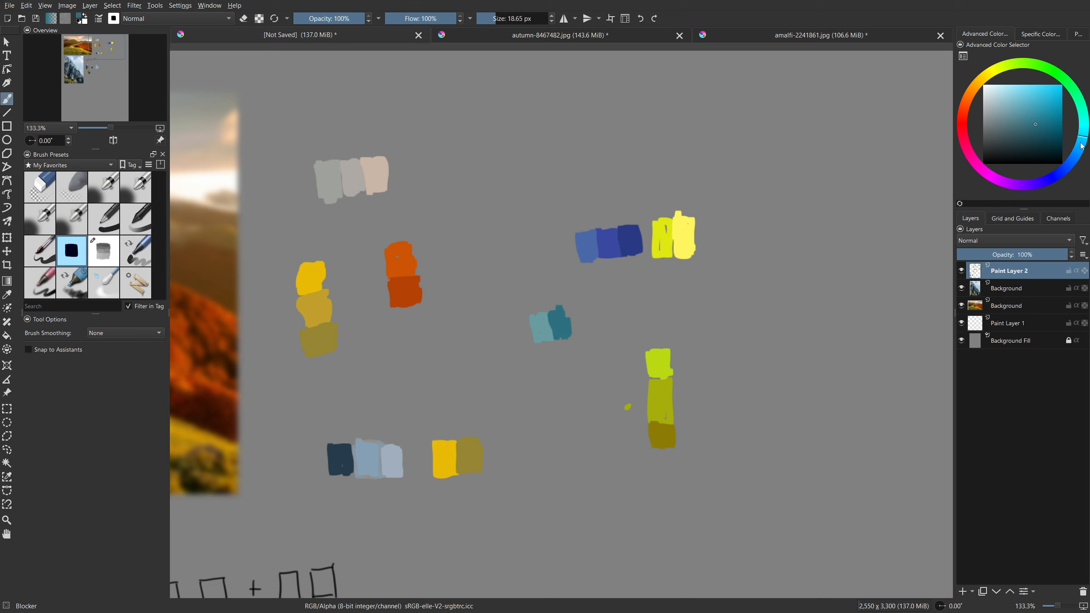
drag(1082, 121, 1044, 119)
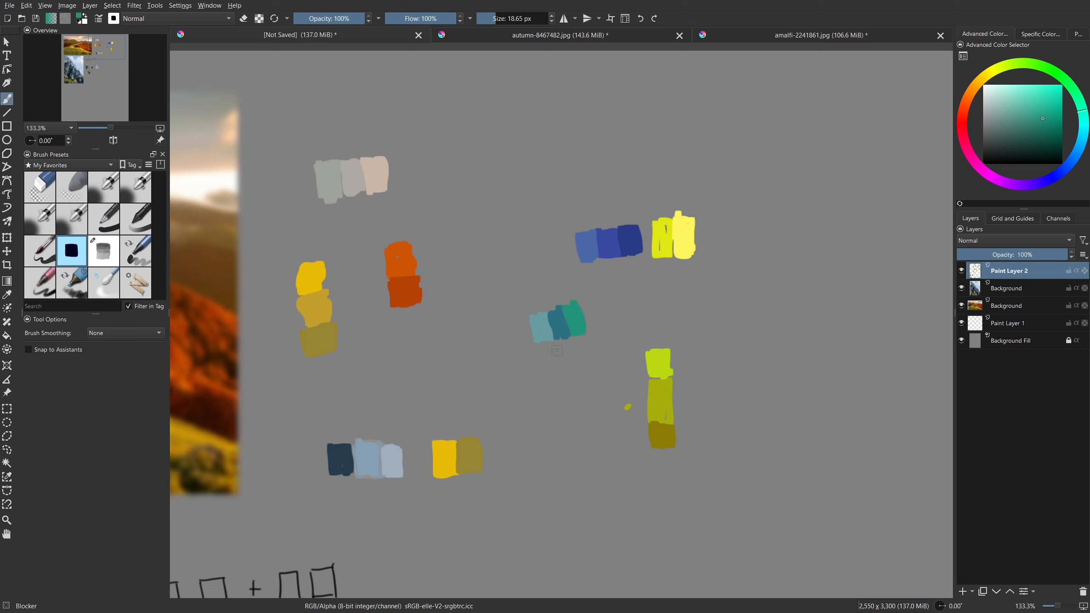
Select the three teal swatches, move them to the right of the pale yellow swatch, and clear the selection.
key(l)
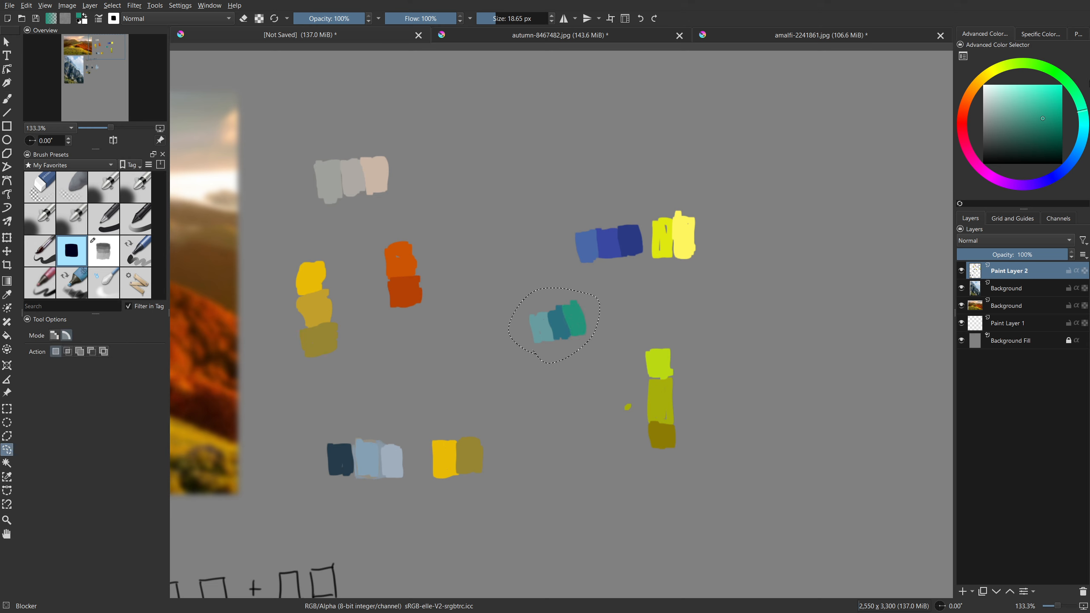
key(t)
mouse_move(559, 329)
mouse_down()
mouse_move(741, 253)
mouse_move(740, 238)
mouse_up()
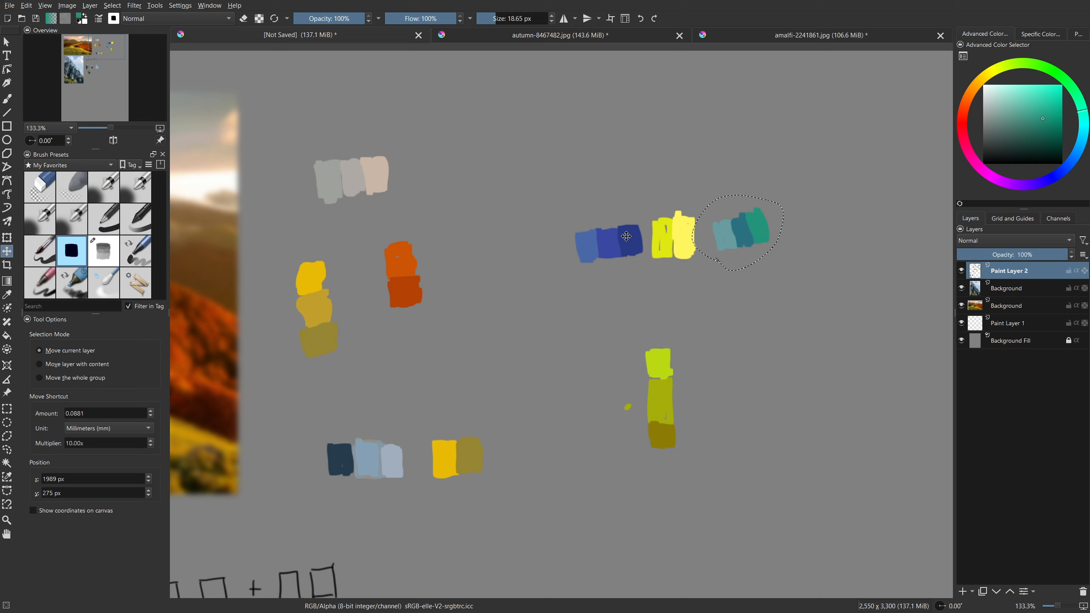
key(ctrl+shift+a)
Try moving the yellow pair and the teal swatches farther from the blue ones, and undo the move.
key(l)
drag(668, 275, 650, 253)
drag(751, 188, 670, 274)
key(t)
drag(688, 238, 827, 199)
drag(839, 253, 746, 293)
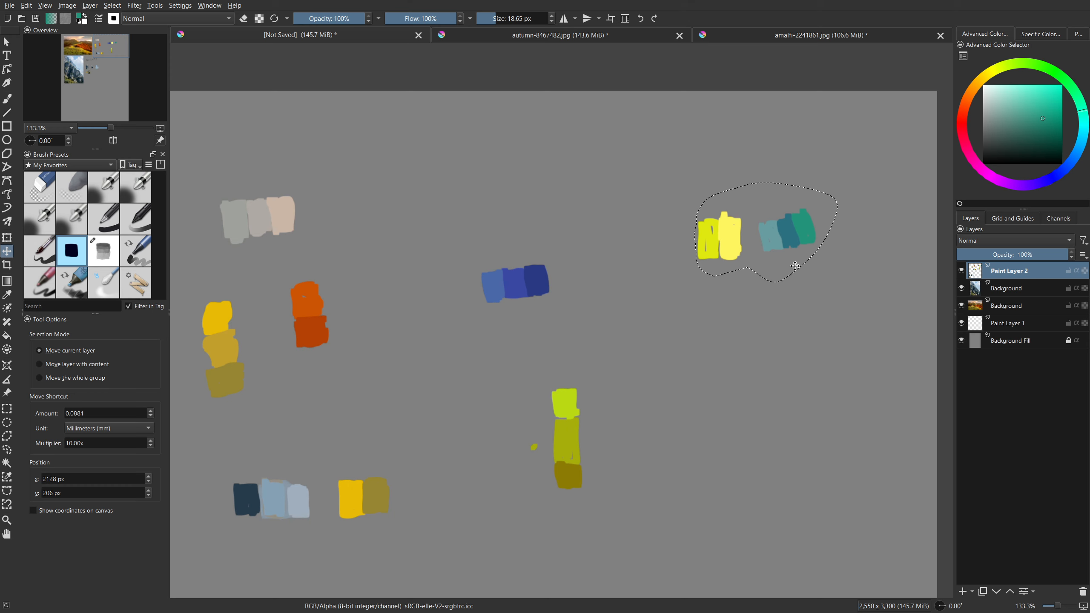
key(ctrl+z)
key(ctrl+z)
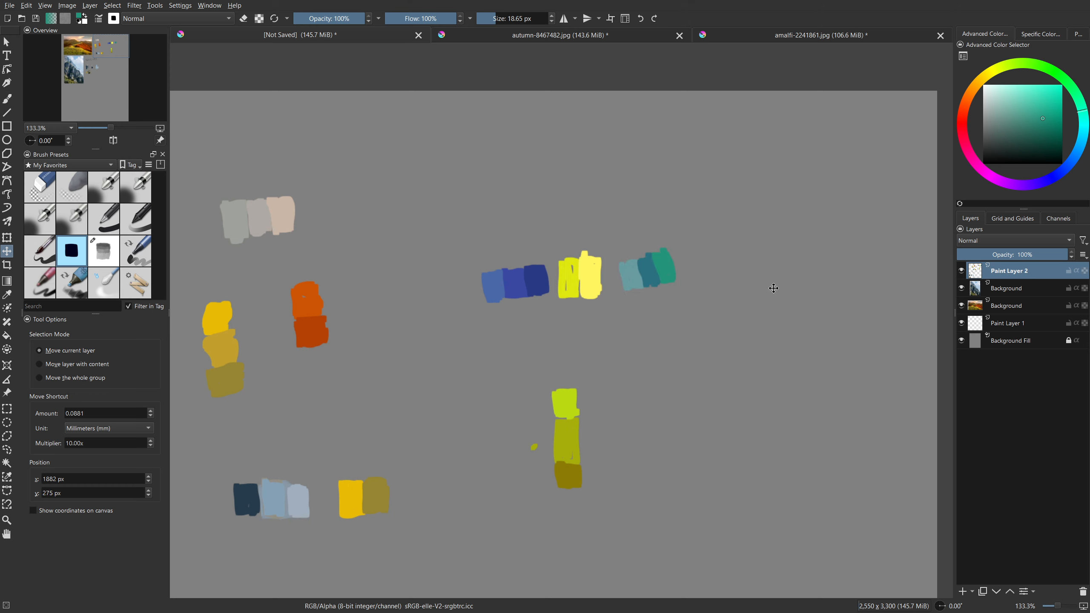
Sample the orange foliage in the autumn photo with the brush and paint a swatch below the orange pair.
mouse_move(681, 327)
mouse_down()
mouse_move(750, 286)
mouse_move(918, 230)
mouse_move(854, 283)
mouse_move(705, 305)
mouse_move(749, 363)
mouse_move(716, 470)
mouse_up()
drag(728, 330, 756, 285)
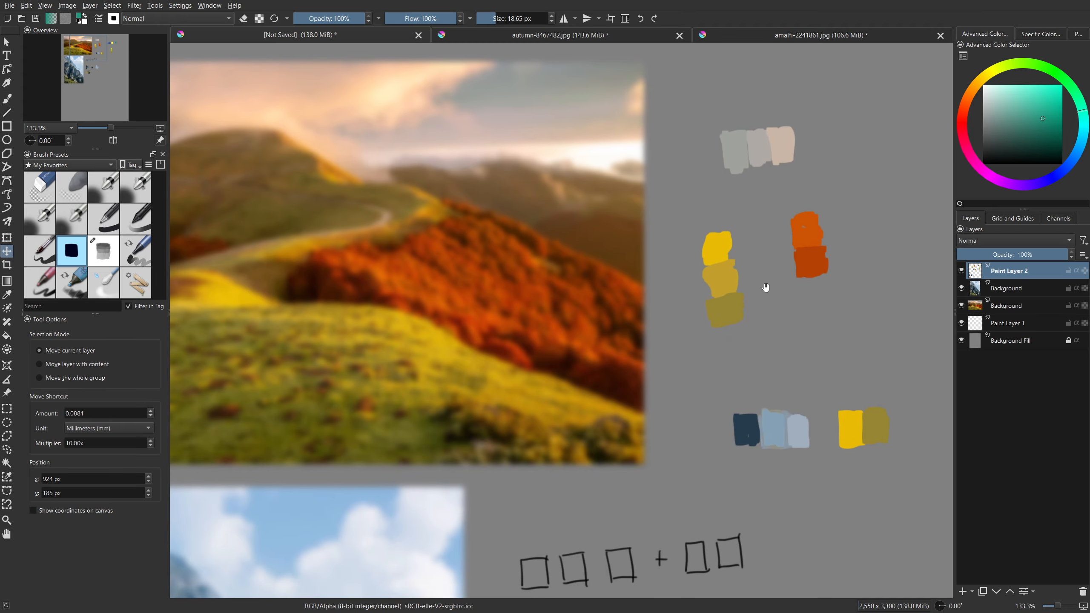
drag(409, 282, 411, 273)
key(ctrl+z)
key(b)
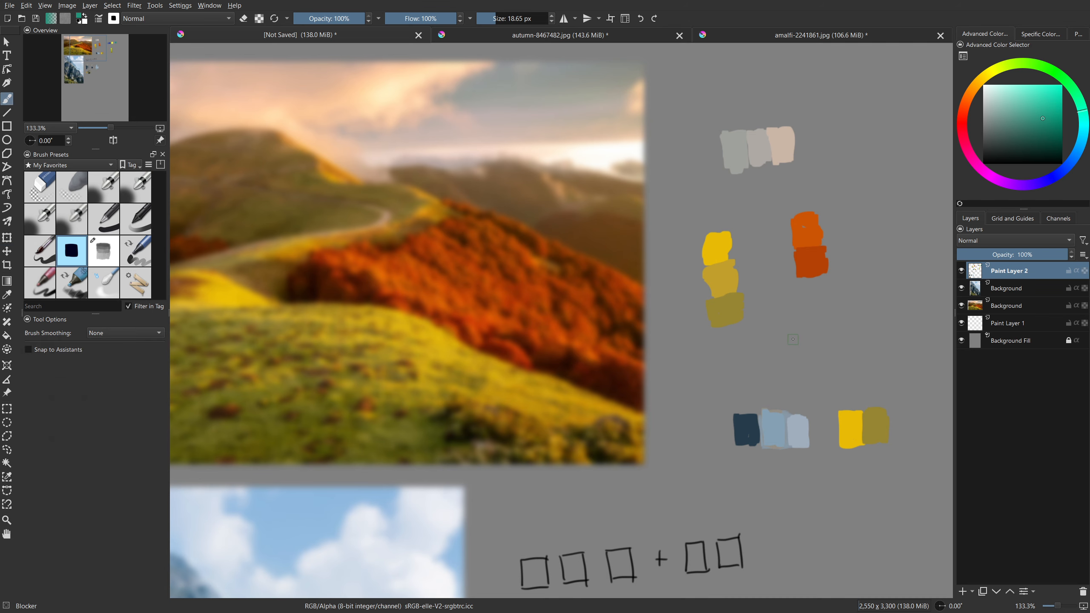
ctrl+click(401, 277)
drag(707, 336, 586, 284)
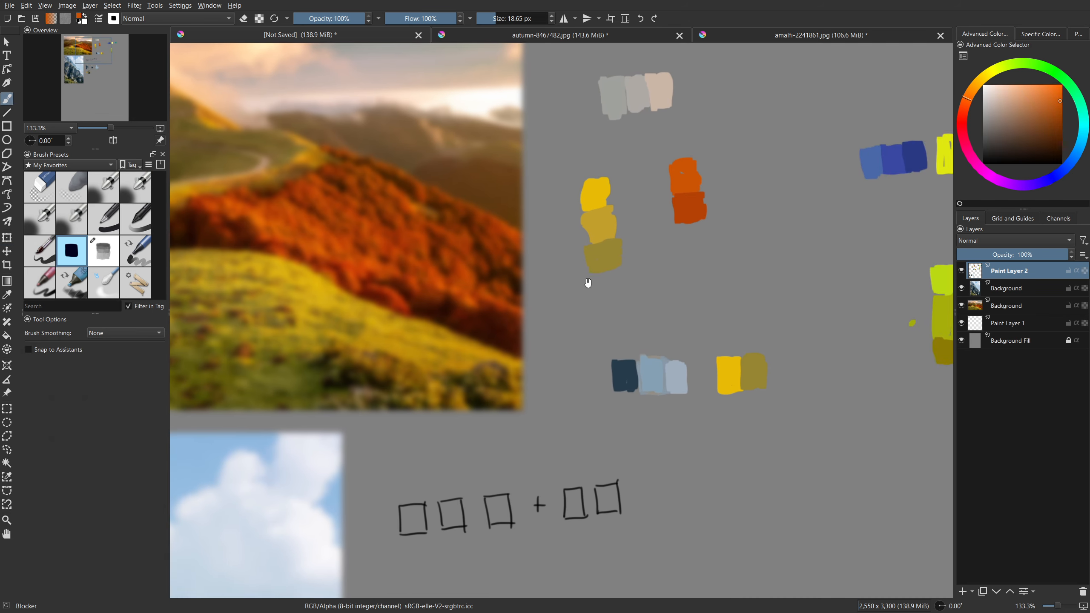
mouse_move(676, 281)
mouse_down()
mouse_move(699, 291)
mouse_move(684, 288)
mouse_move(693, 298)
mouse_up()
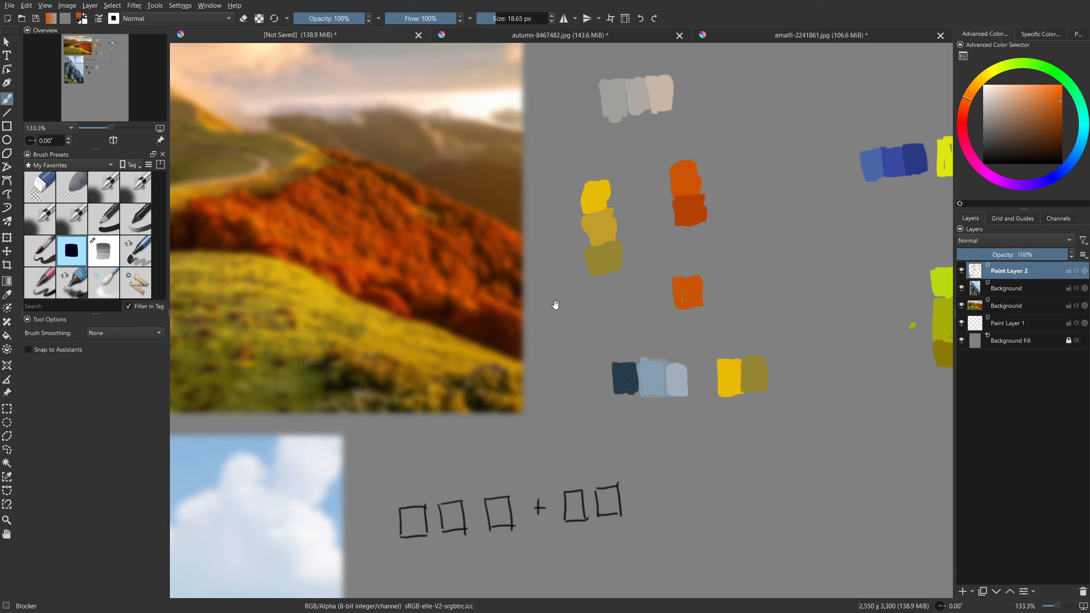
Sample a yellow and a dark olive green from the autumn photo and paint them left and right of the new orange swatch.
drag(555, 305, 648, 321)
ctrl+click(406, 294)
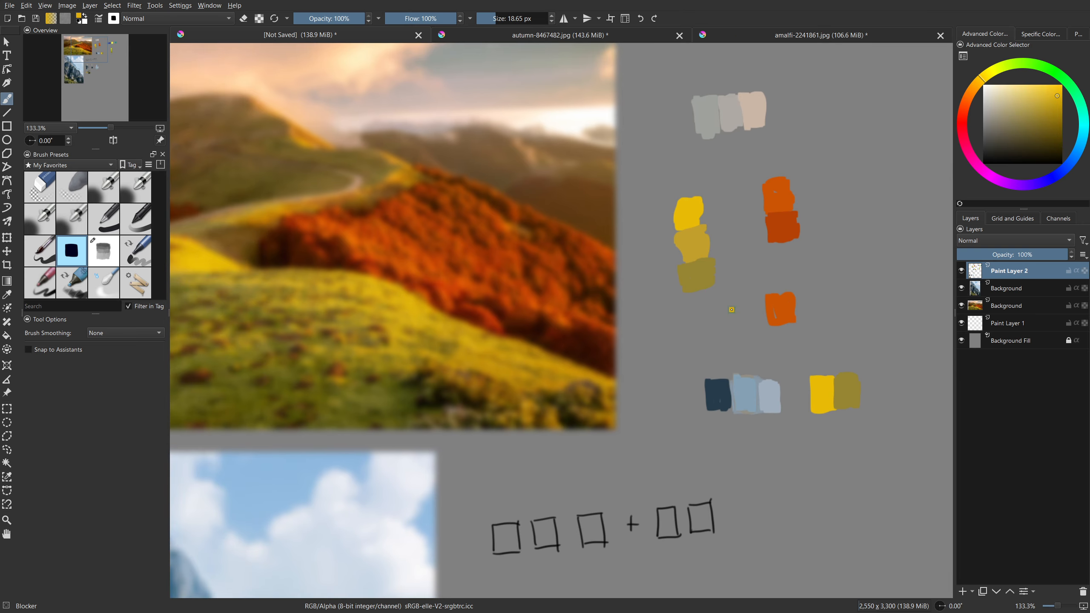
mouse_move(732, 309)
mouse_down()
mouse_move(756, 317)
mouse_move(737, 327)
mouse_move(746, 314)
mouse_up()
mouse_move(438, 384)
mouse_down()
mouse_move(382, 365)
mouse_move(361, 368)
mouse_move(356, 389)
mouse_move(334, 390)
mouse_up()
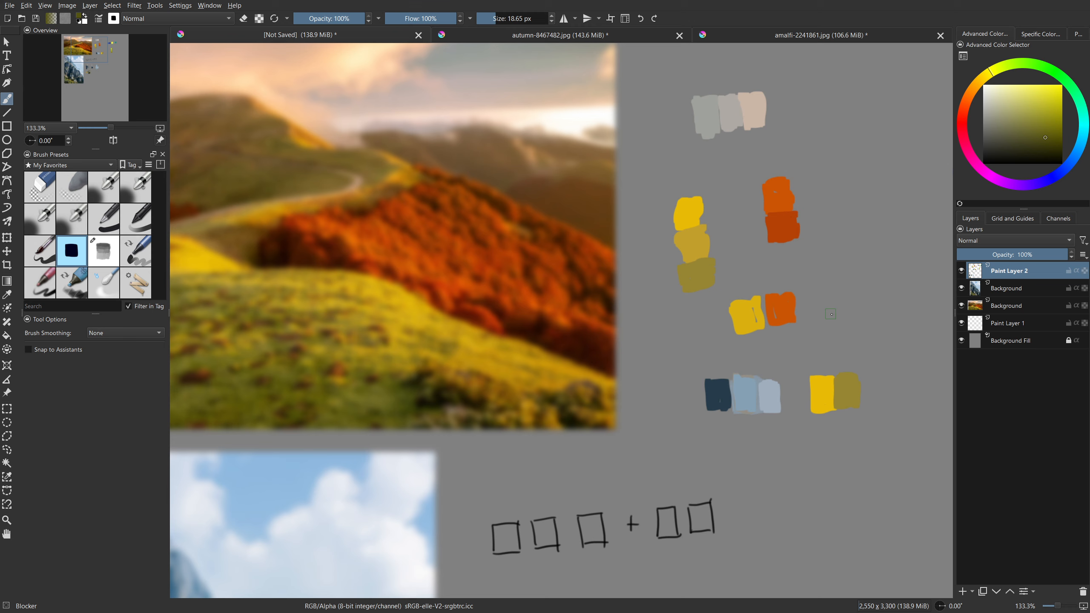
mouse_move(808, 299)
mouse_down()
mouse_move(803, 314)
mouse_move(824, 316)
mouse_move(820, 294)
mouse_up()
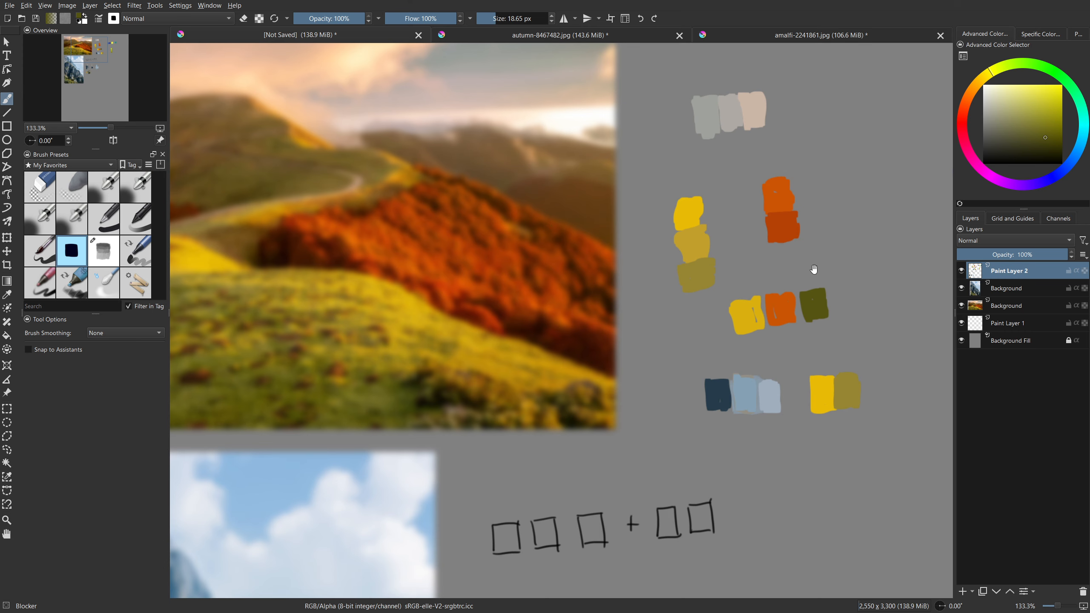
Resample the newly painted yellow swatch beside the orange and fill in the gaps in it.
drag(817, 275, 754, 343)
drag(811, 299, 720, 309)
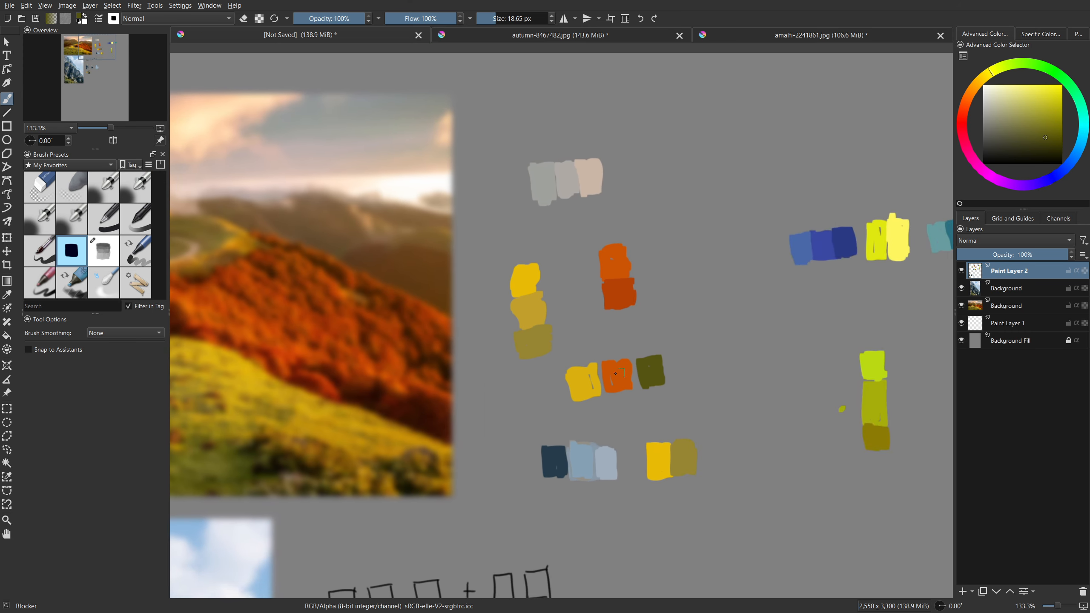
ctrl+click(587, 379)
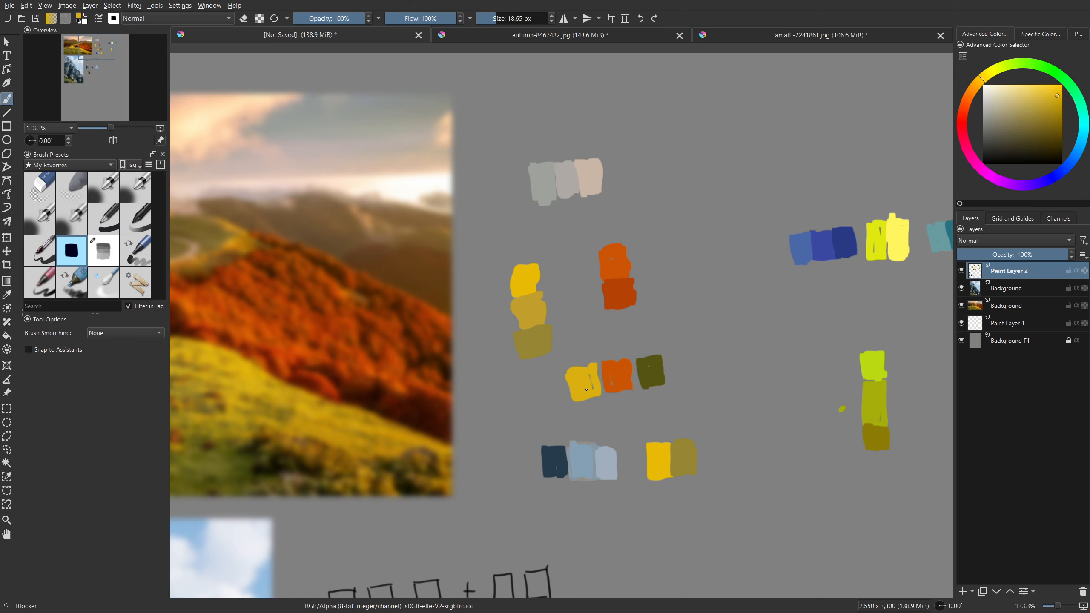
drag(589, 376, 581, 395)
Set black as the painting color and switch to the Airbrush Soft Sketcher Quick brush.
drag(694, 246, 666, 287)
drag(1009, 155, 982, 164)
click(76, 221)
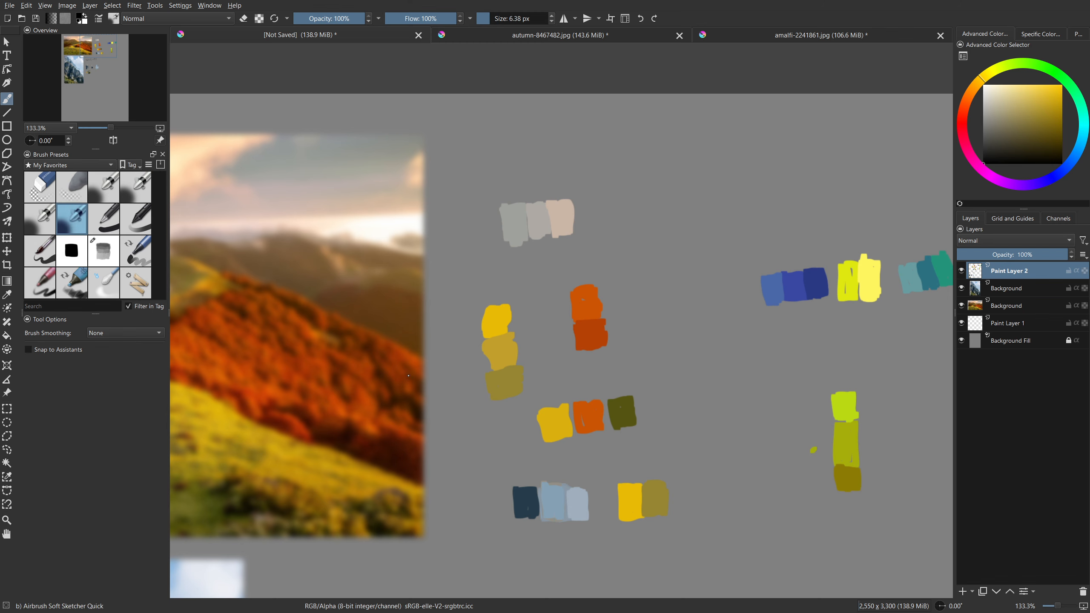
Toggle soft proofing repeatedly to compare how the autumn photo and its swatches look with and without it.
key(ctrl+y)
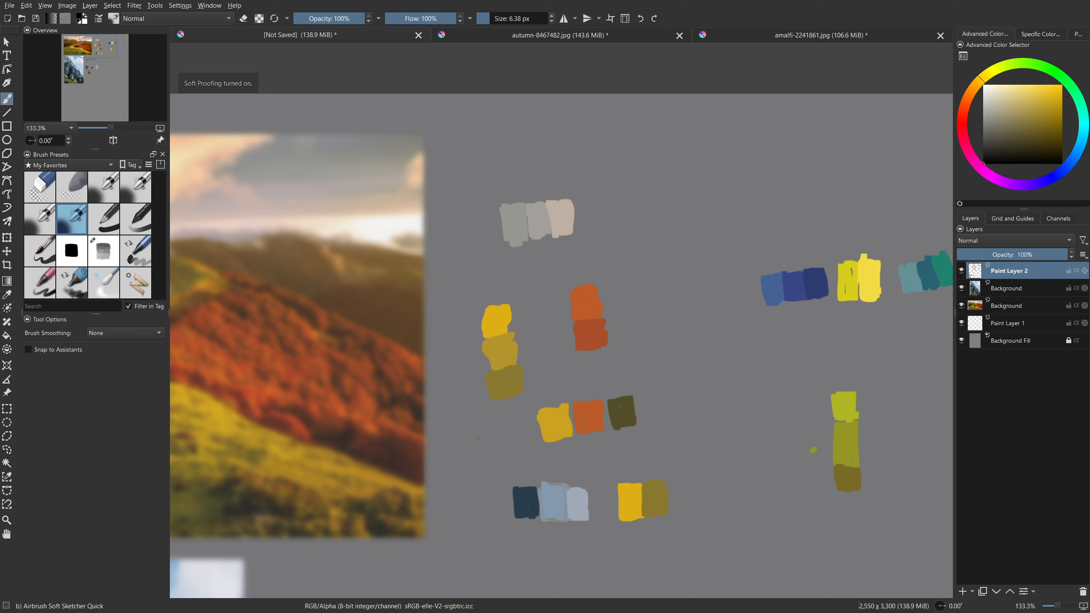
key(ctrl+y)
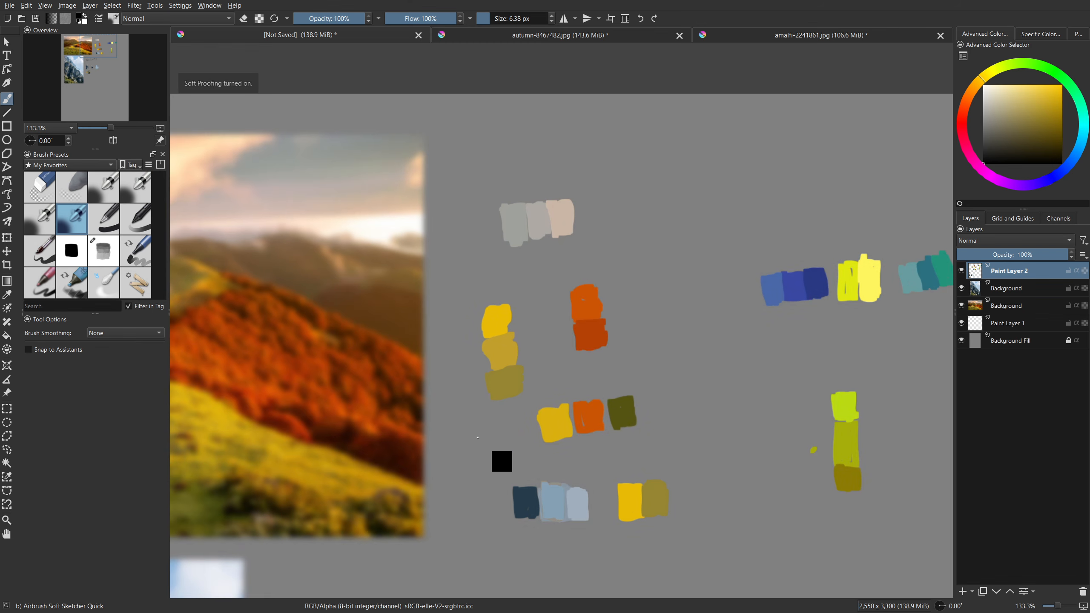
key(ctrl+y)
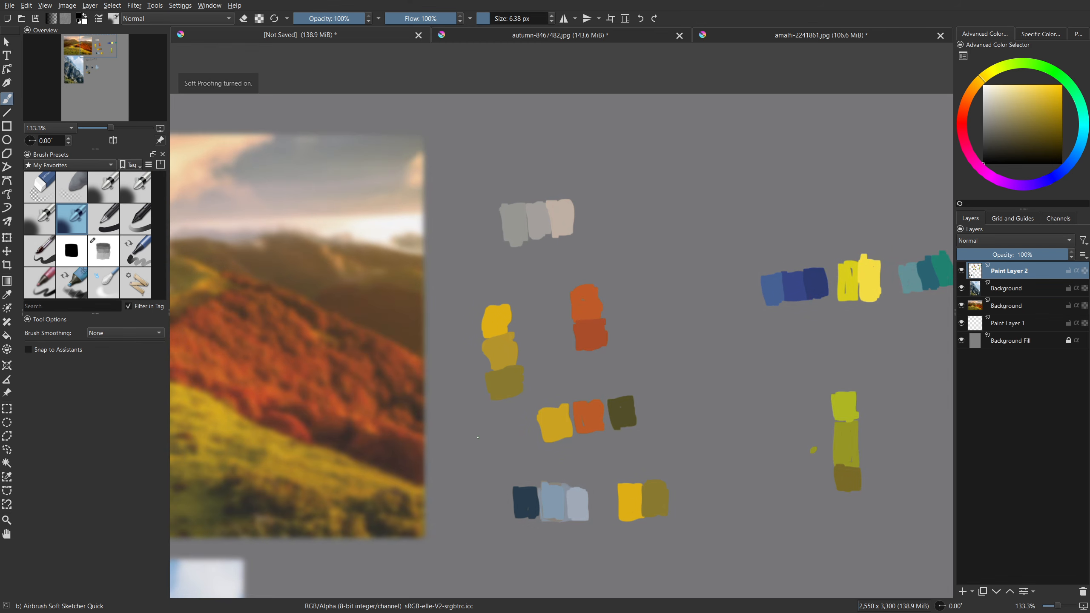
key(ctrl+y)
Toggle soft proofing repeatedly to compare the saturated blue, yellow and teal swatches with and without it.
drag(752, 319, 614, 278)
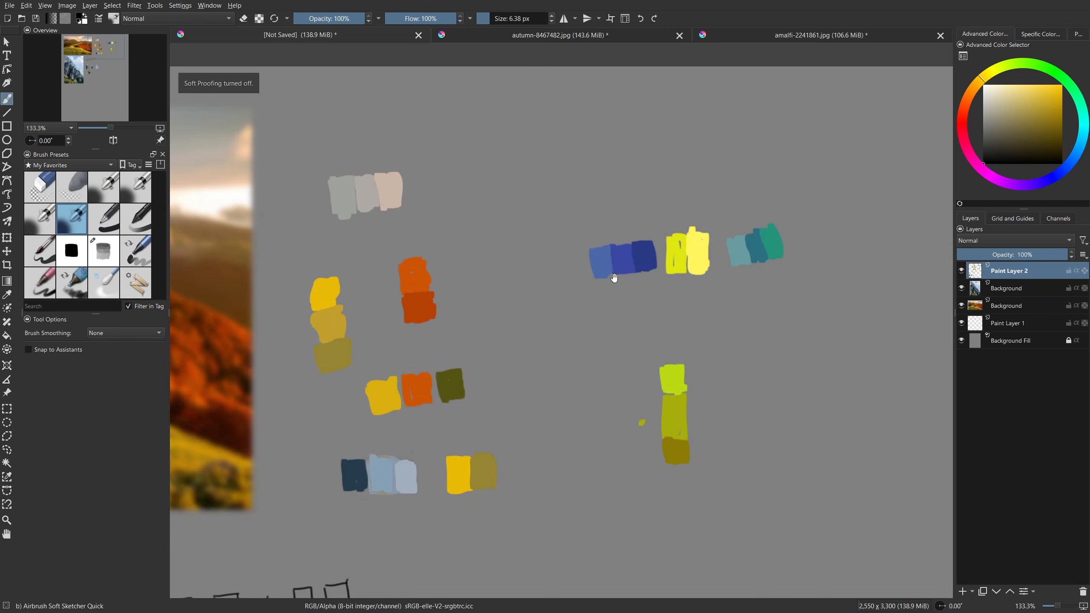
key(ctrl+y)
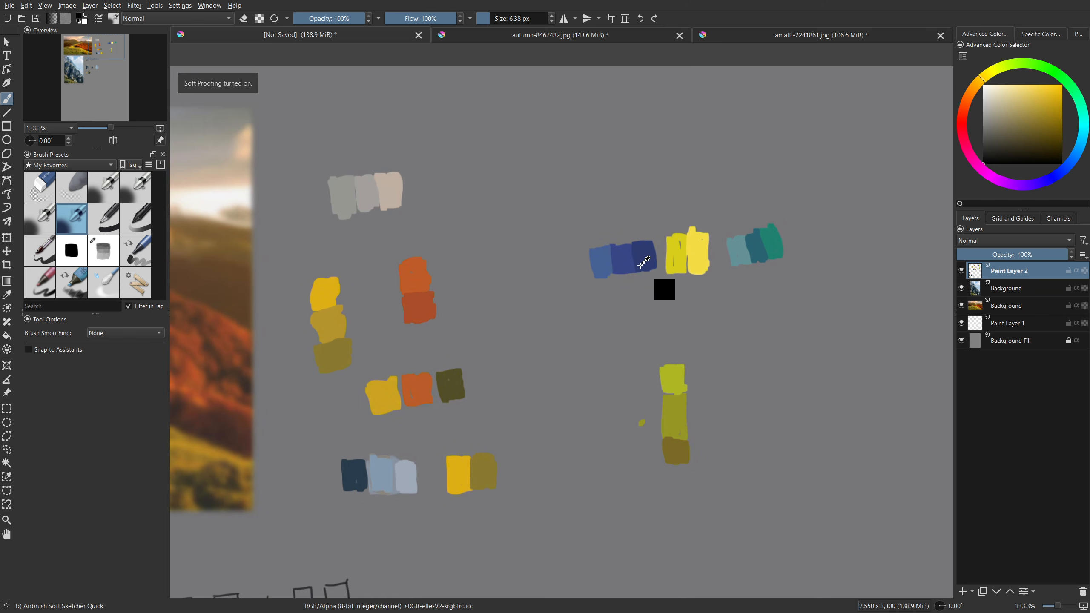
key(ctrl+y)
key(ctrl+y)
key(ctrl+y)
key(ctrl+y)
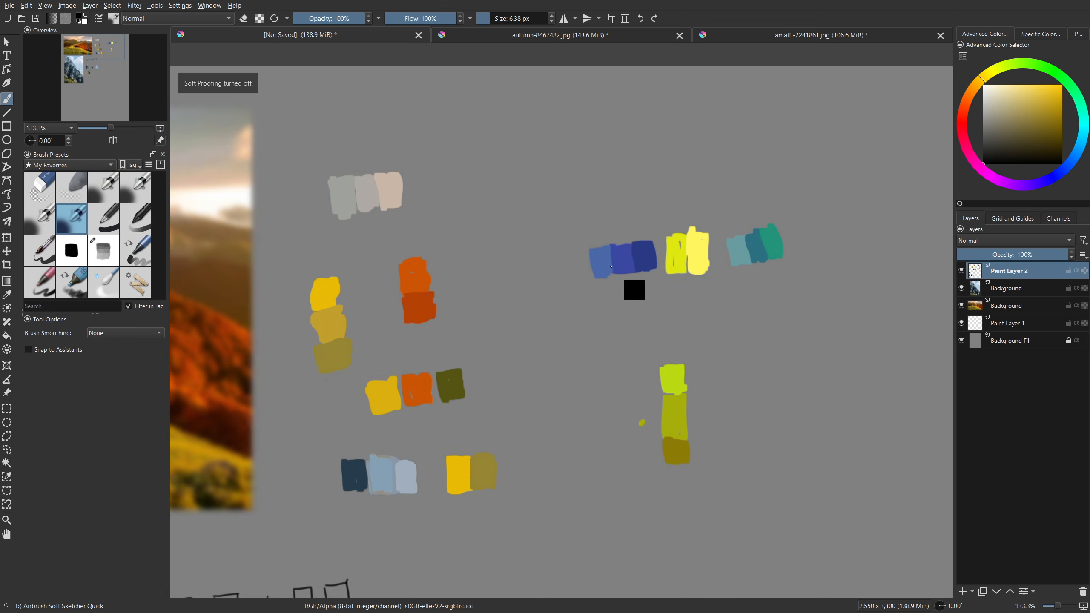
key(ctrl+y)
key(ctrl+y)
key(ctrl+y)
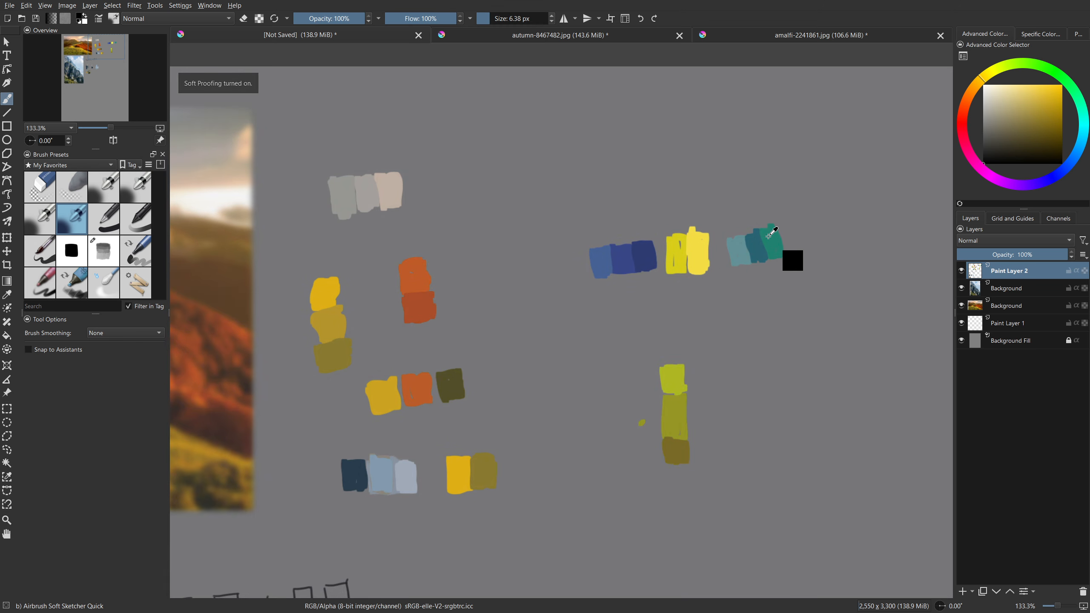
key(ctrl+y)
key(ctrl+y)
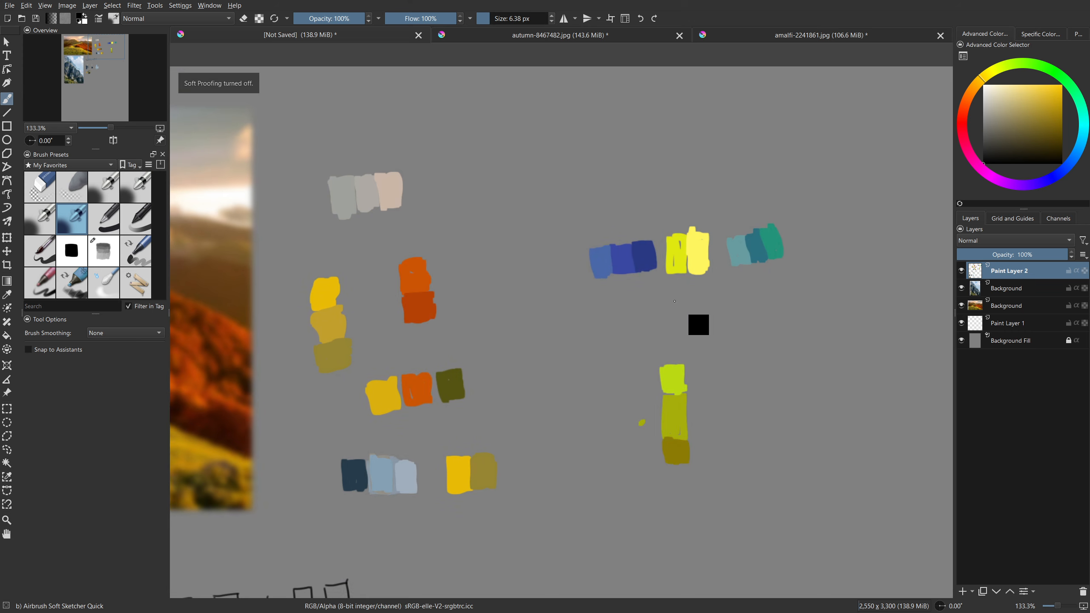
Toggle soft proofing repeatedly to compare the muted blue and olive swatches beside the mountain photo.
drag(436, 500, 628, 192)
drag(584, 337, 596, 277)
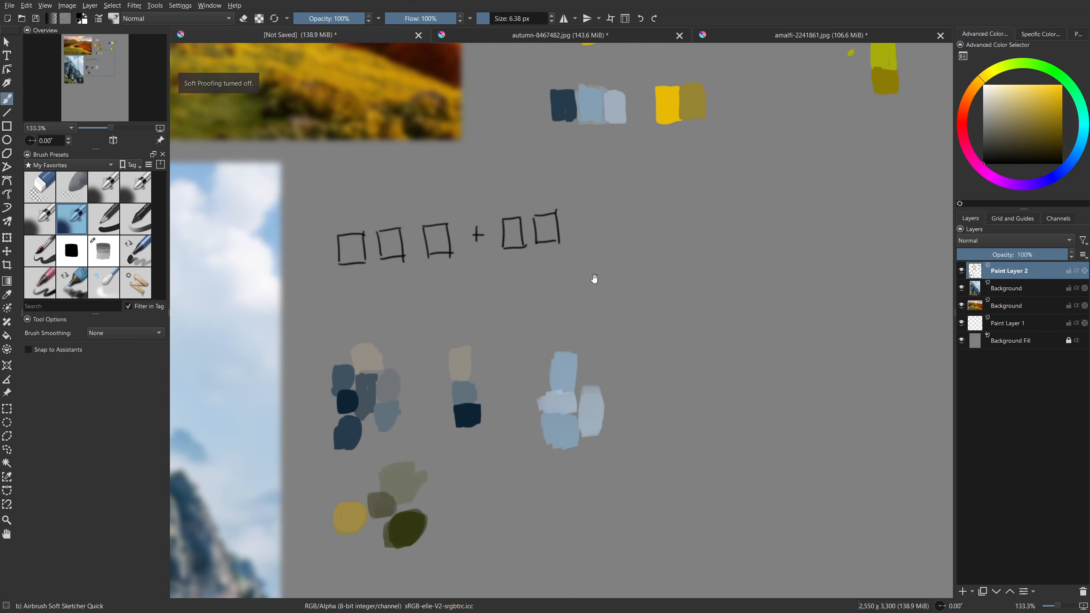
key(ctrl+y)
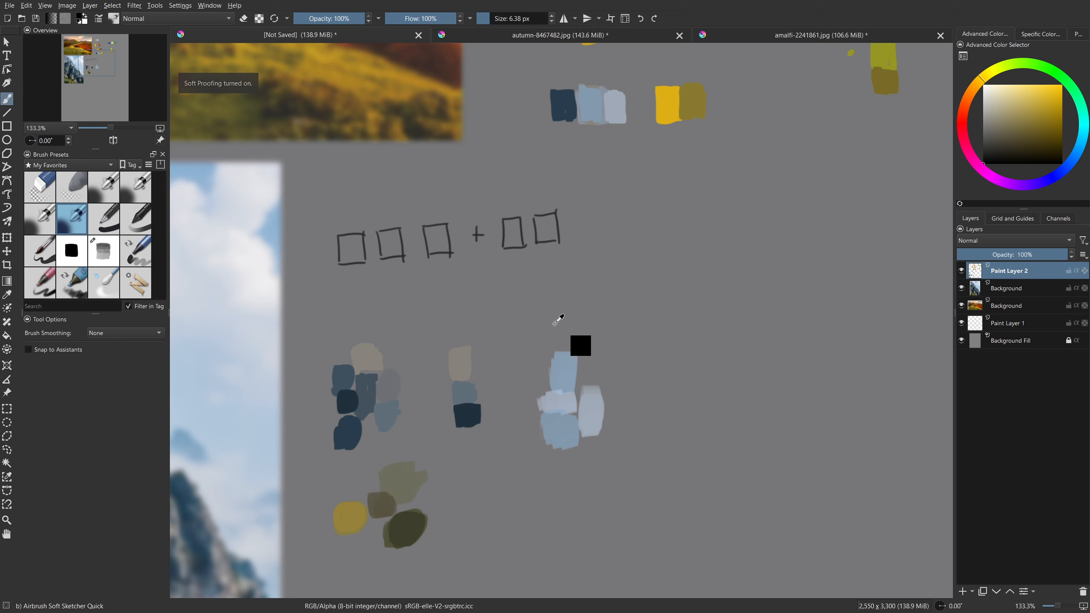
key(ctrl+y)
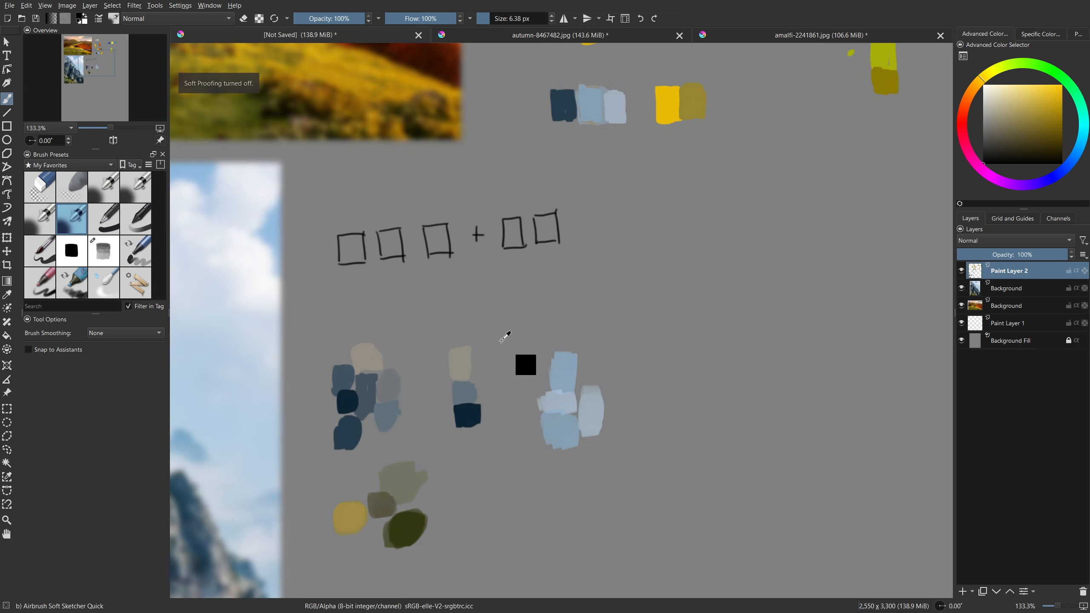
key(ctrl+y)
key(ctrl+y)
key(ctrl+y)
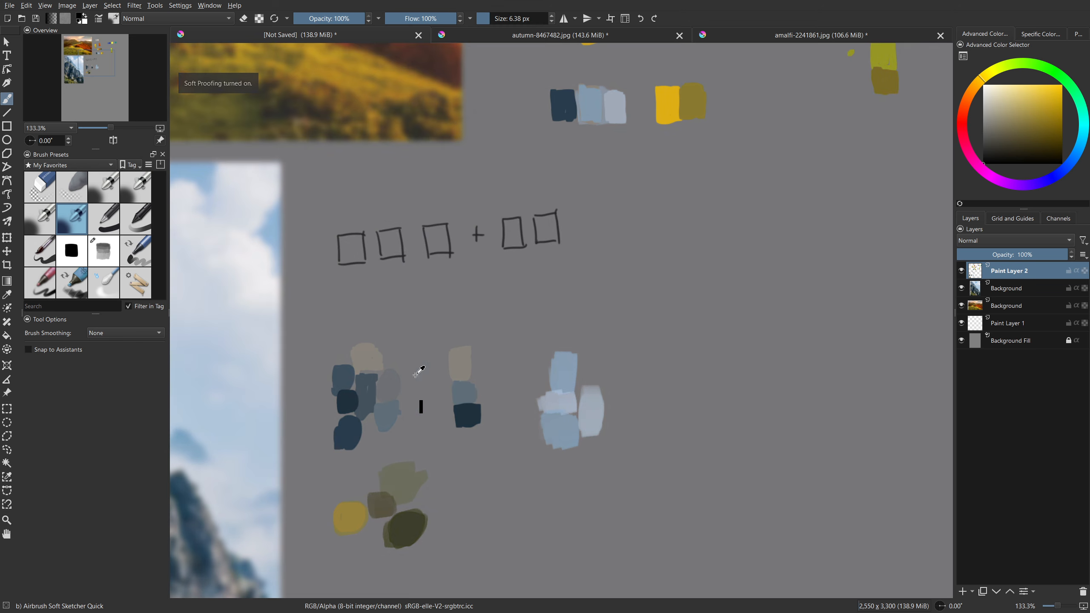
key(ctrl+y)
drag(531, 292, 560, 301)
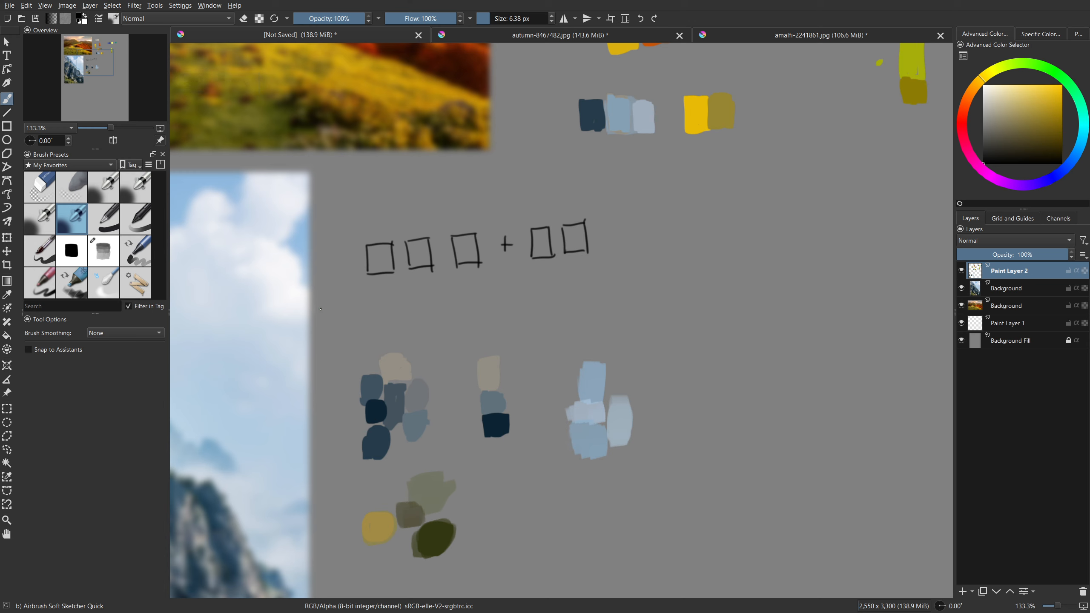
drag(542, 256, 495, 251)
drag(498, 346, 480, 313)
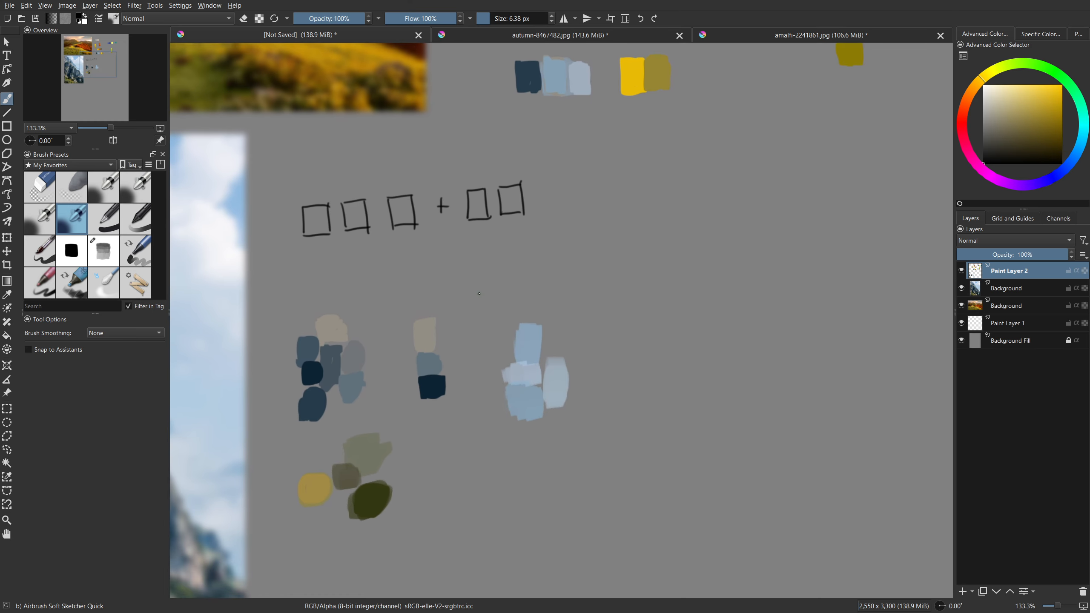
drag(669, 211, 599, 414)
drag(675, 189, 622, 355)
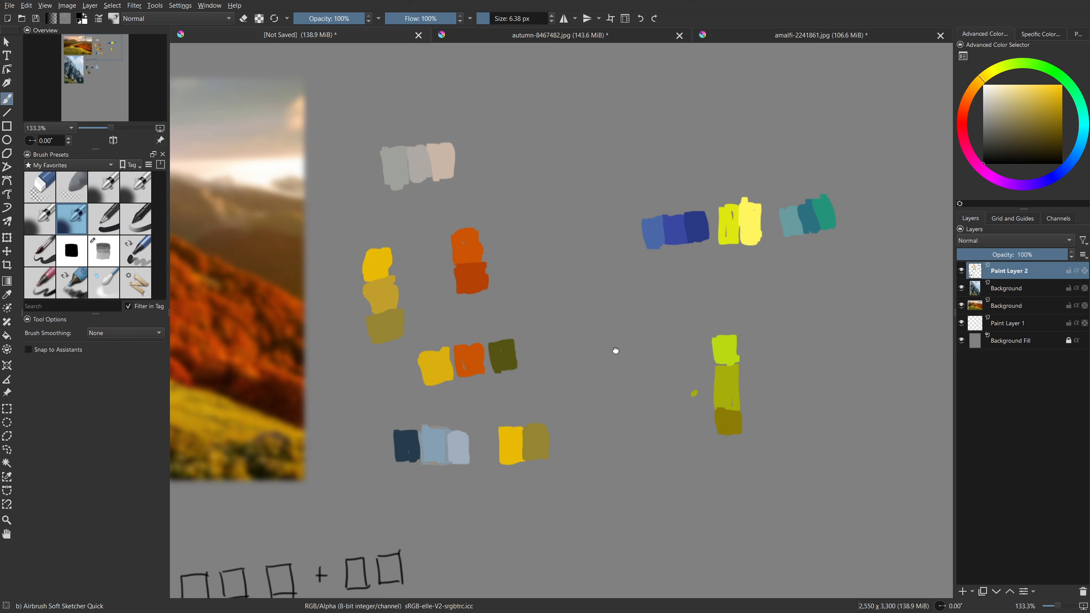
drag(613, 353, 630, 304)
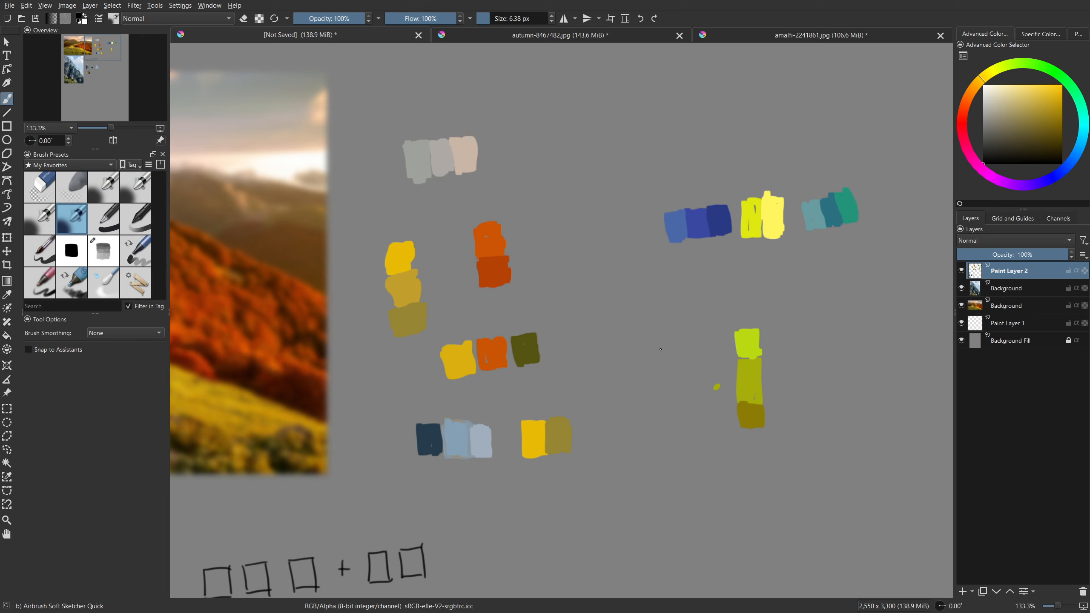
Try writing the numbers 1 to 4 in black above the gray swatches, and undo them.
mouse_move(659, 318)
mouse_down()
mouse_move(647, 398)
mouse_move(616, 393)
mouse_up()
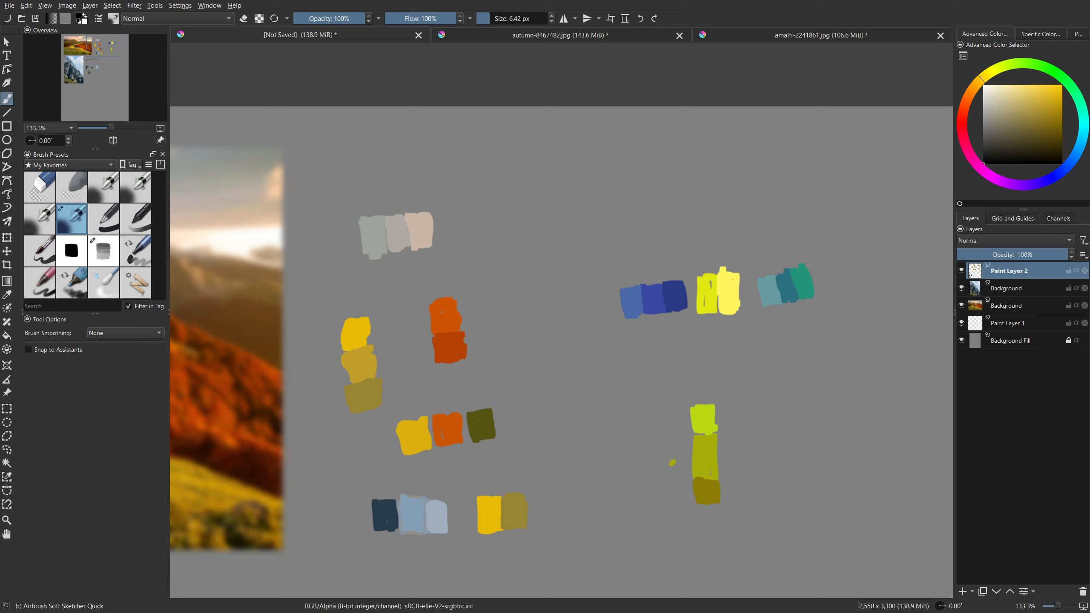
shift+drag(474, 257, 482, 256)
key(ctrl+y)
key(ctrl+y)
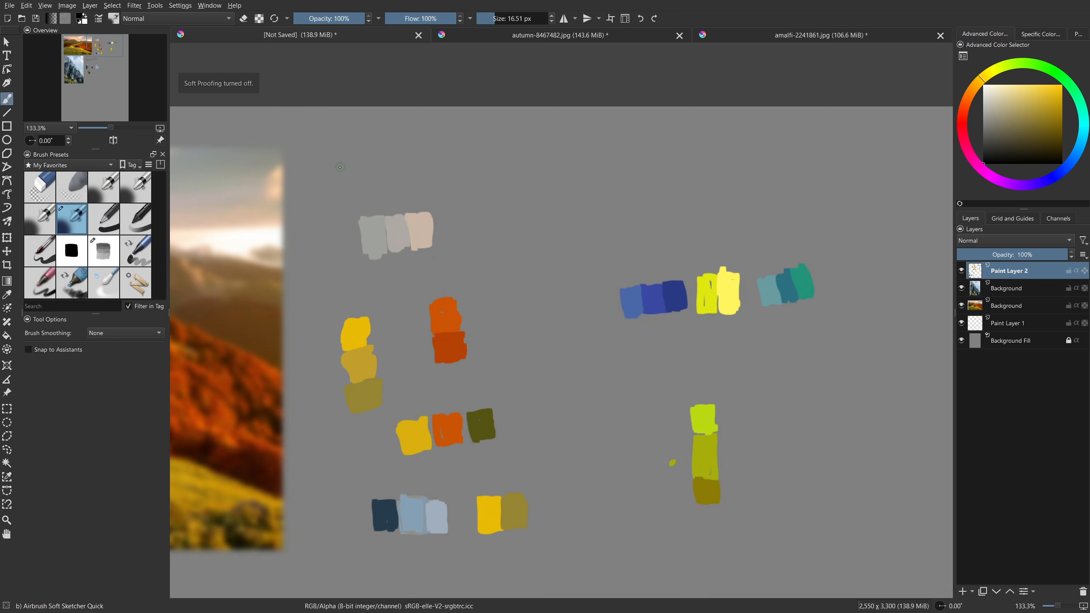
mouse_move(333, 164)
mouse_down()
mouse_move(329, 186)
mouse_move(327, 166)
mouse_move(329, 182)
mouse_move(387, 170)
mouse_move(432, 182)
mouse_up()
key(ctrl+z)
key(bracketleft)
key(ctrl+z)
key(ctrl+z)
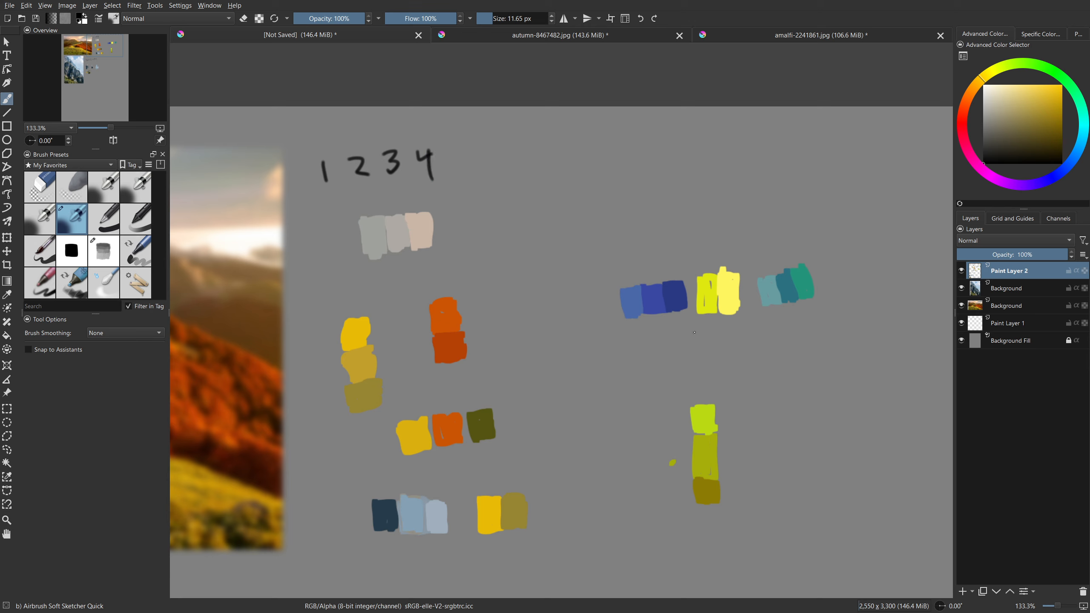
key(ctrl+z)
key(ctrl+z)
key(ctrl+z)
key(ctrl+z)
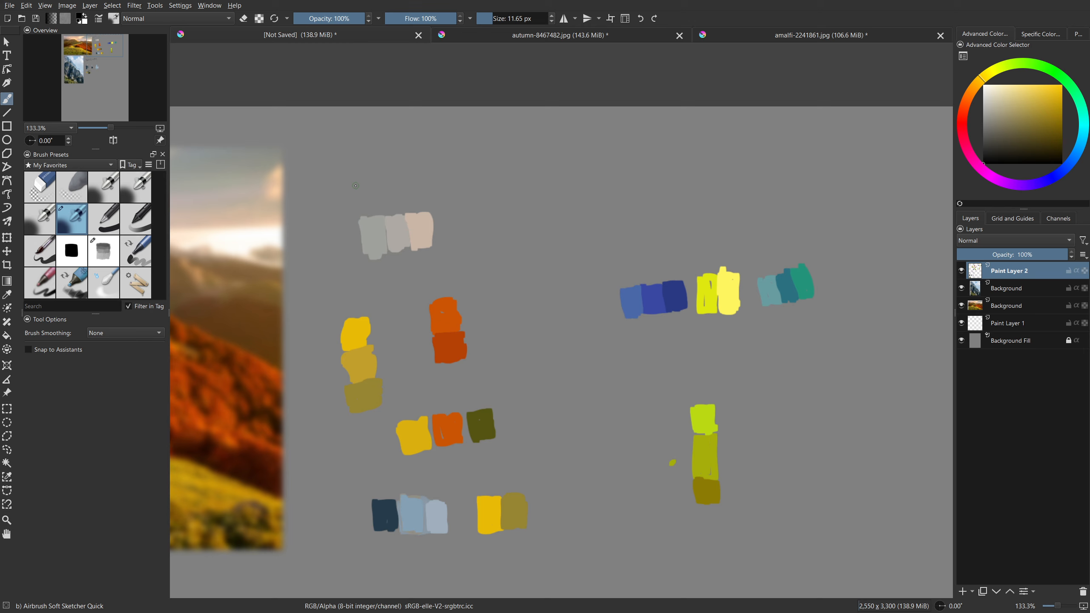
Write a single black 3 above the gray swatches with the 11.65 px brush.
drag(343, 160, 346, 181)
key(ctrl+z)
mouse_move(359, 161)
mouse_down()
mouse_move(369, 174)
mouse_move(360, 183)
mouse_up()
key(ctrl)
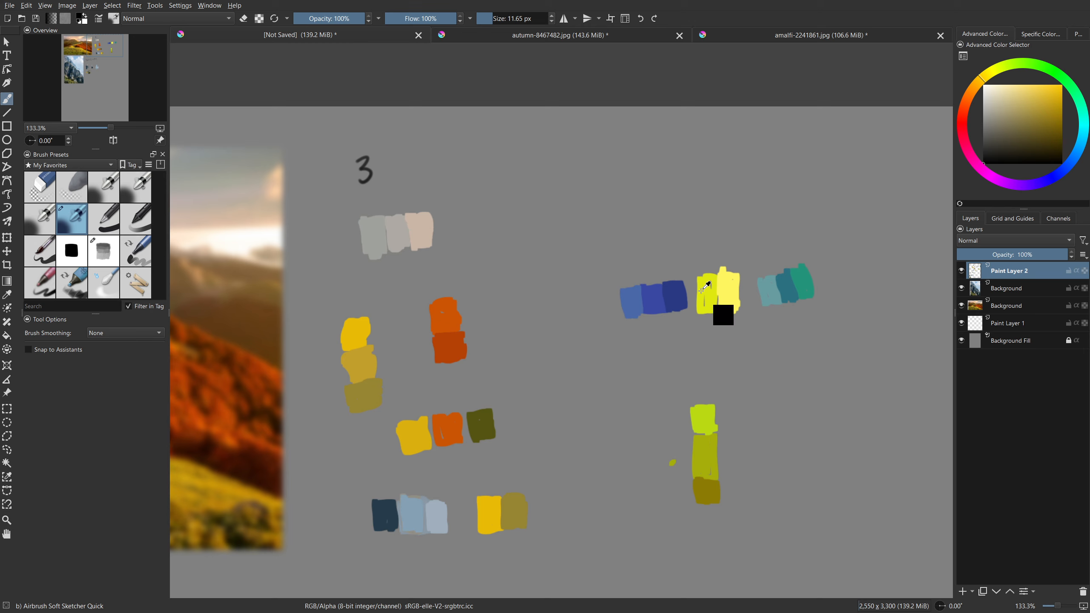
Paint a slanted dark gray block beside the number 3, enlarging the brush from about 27 to 54 px to fill it.
click(983, 136)
mouse_move(480, 228)
shift+mouse_down()
mouse_move(537, 170)
mouse_move(524, 183)
shift+mouse_up()
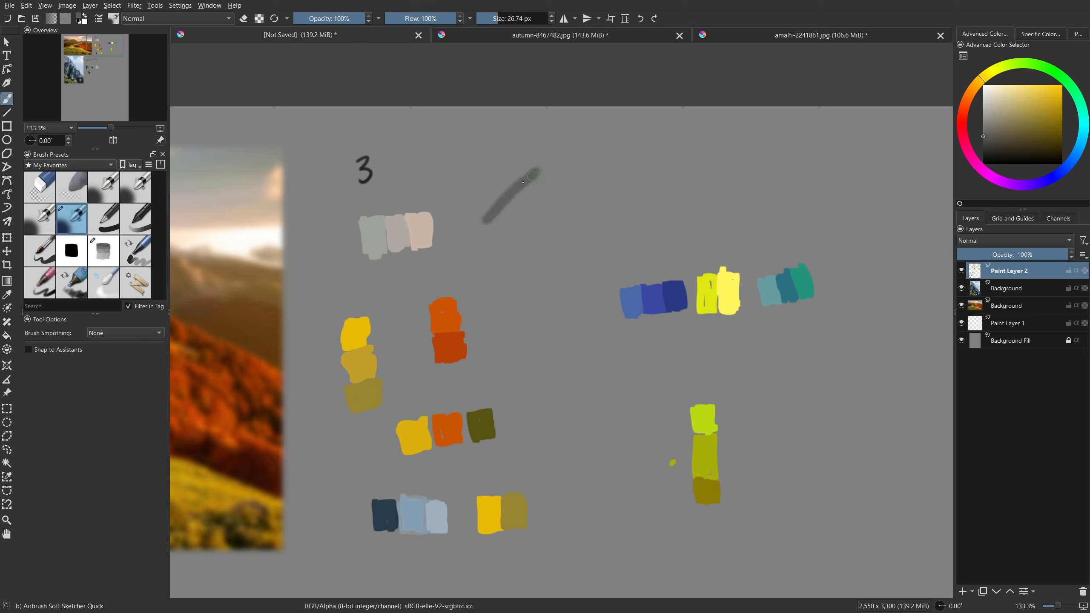
mouse_move(486, 222)
mouse_down()
mouse_move(535, 175)
mouse_move(481, 223)
mouse_move(542, 153)
mouse_up()
drag(542, 154, 487, 211)
mouse_move(527, 167)
mouse_down()
mouse_move(545, 162)
mouse_move(494, 212)
mouse_move(521, 240)
mouse_move(557, 219)
mouse_move(520, 185)
mouse_move(549, 159)
mouse_move(577, 183)
mouse_move(564, 164)
mouse_move(551, 238)
mouse_move(558, 217)
mouse_up()
key(bracketright)
key(bracketright)
key(bracketright)
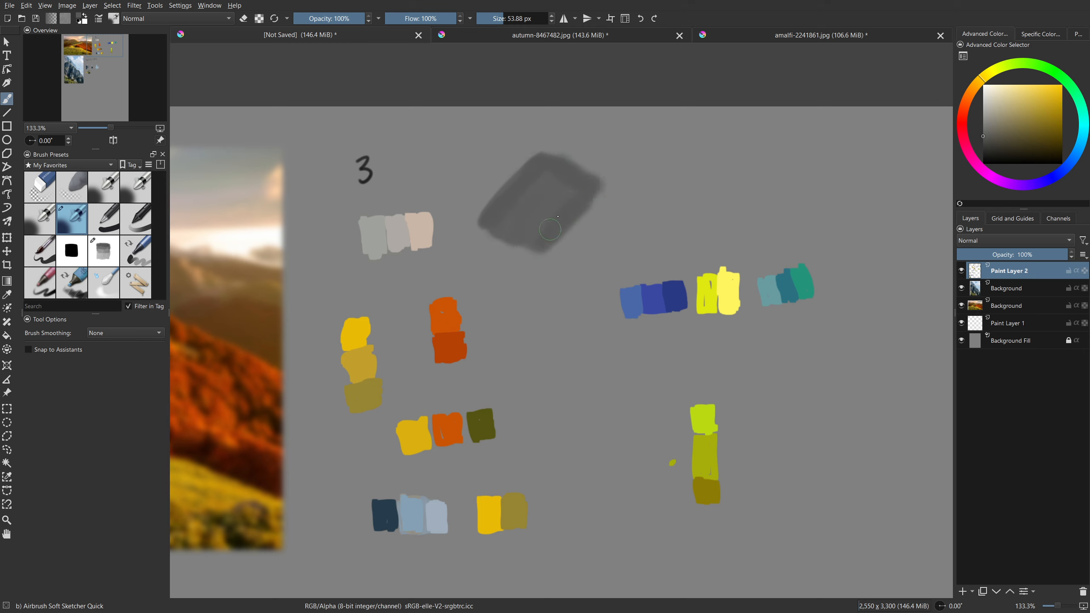
mouse_move(488, 229)
mouse_down()
mouse_move(537, 256)
mouse_move(578, 217)
mouse_move(548, 246)
mouse_move(591, 195)
mouse_move(530, 234)
mouse_move(532, 182)
mouse_move(534, 226)
mouse_move(578, 196)
mouse_move(531, 220)
mouse_move(508, 217)
mouse_move(520, 182)
mouse_move(501, 215)
mouse_move(508, 192)
mouse_move(486, 210)
mouse_move(533, 166)
mouse_move(573, 177)
mouse_move(546, 156)
mouse_move(598, 176)
mouse_move(553, 155)
mouse_move(557, 147)
mouse_move(600, 176)
mouse_move(582, 191)
mouse_move(607, 189)
mouse_up()
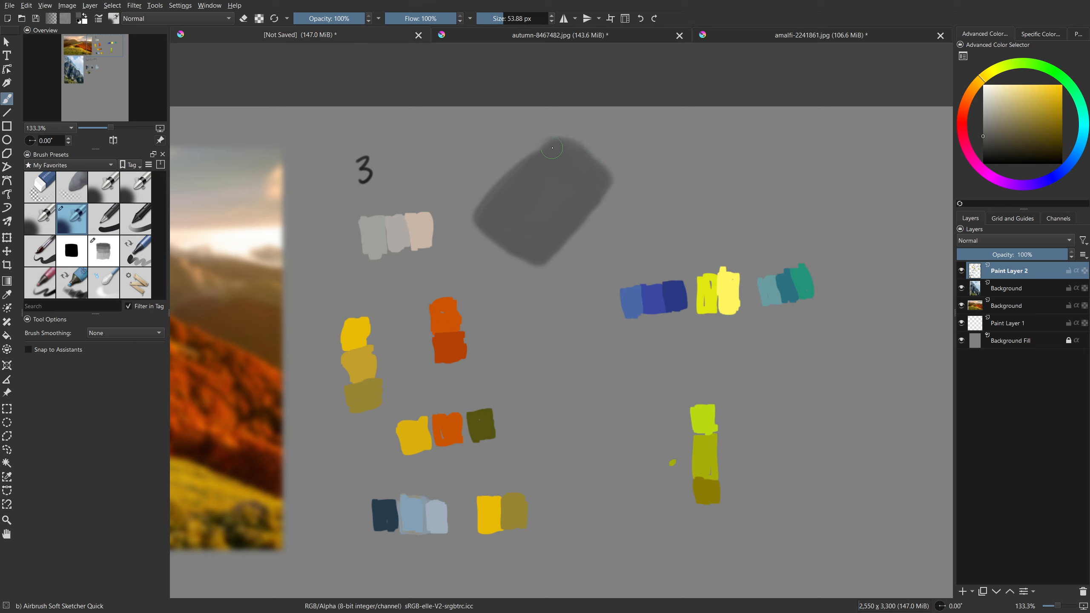
drag(536, 162, 517, 166)
Paint a light gray diagonal band across the middle of the dark gray block with a 25 px brush.
click(977, 105)
drag(976, 105, 971, 99)
mouse_move(542, 212)
shift+mouse_down()
mouse_move(510, 237)
mouse_move(582, 158)
mouse_move(501, 241)
mouse_move(491, 236)
mouse_move(574, 158)
mouse_move(499, 237)
mouse_move(521, 230)
mouse_move(581, 150)
mouse_move(589, 159)
mouse_move(580, 150)
mouse_move(500, 231)
mouse_move(576, 152)
mouse_move(510, 222)
shift+mouse_up()
mouse_move(510, 223)
mouse_down()
mouse_move(581, 148)
mouse_move(519, 237)
mouse_up()
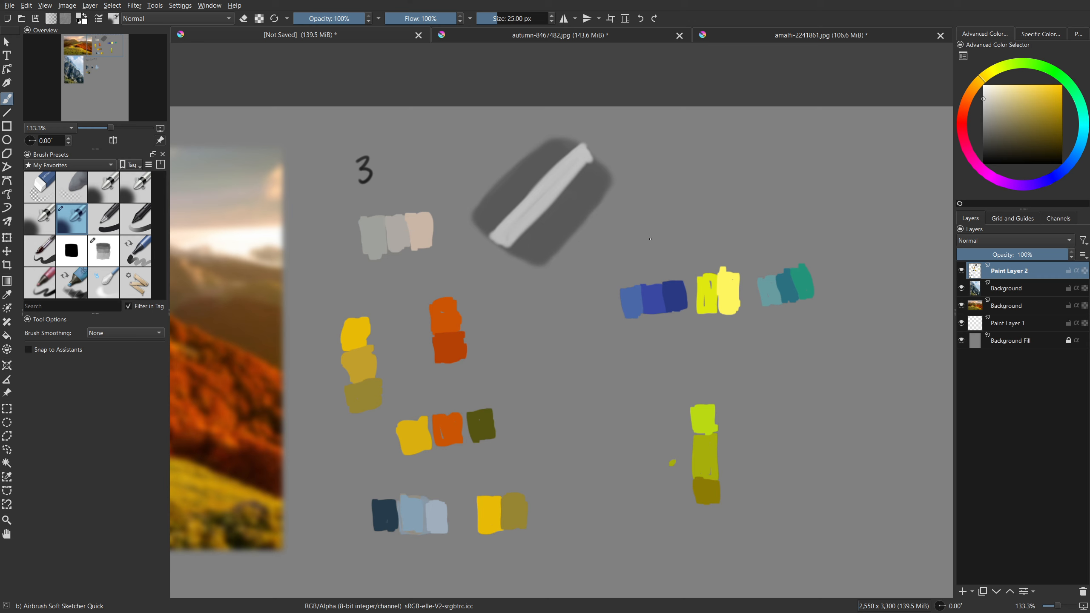
Label the lower end of the block in black with 70 and 20, each with a small arrow, using a 9.42 px brush.
drag(1005, 148, 983, 164)
click(491, 18)
mouse_move(531, 294)
mouse_down()
mouse_move(525, 276)
mouse_move(548, 279)
mouse_move(496, 281)
mouse_move(493, 297)
mouse_up()
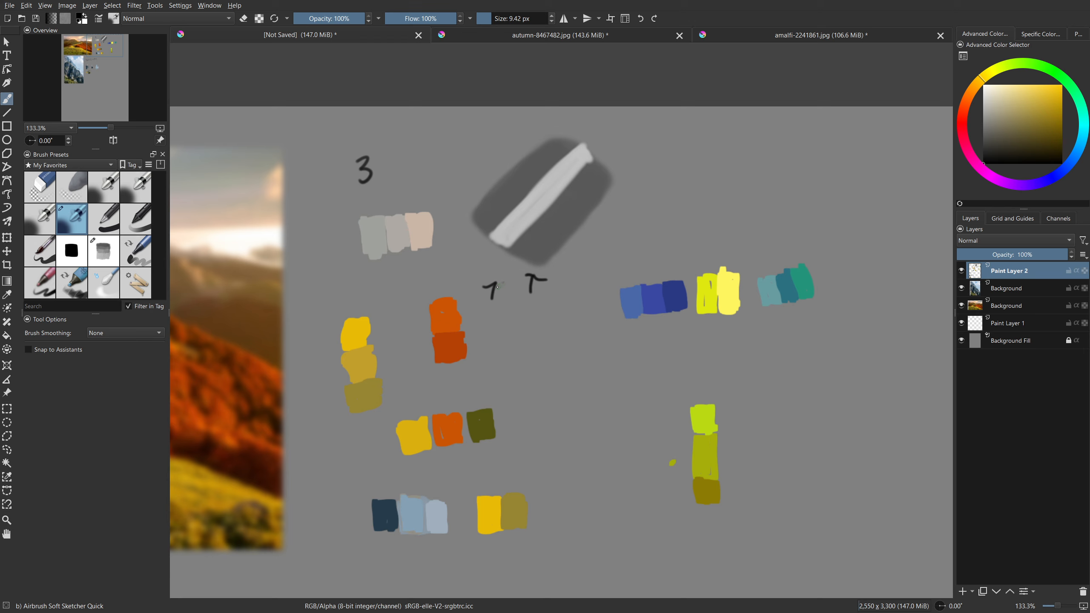
mouse_move(508, 282)
mouse_down()
mouse_move(489, 248)
mouse_move(493, 261)
mouse_move(463, 271)
mouse_move(470, 262)
mouse_up()
Draw two parallel straight yellow lines along the upper-left edge of the light gray band with a 12.23 px brush.
click(1061, 85)
mouse_move(519, 210)
mouse_down()
mouse_move(493, 237)
mouse_move(577, 154)
mouse_up()
key(v)
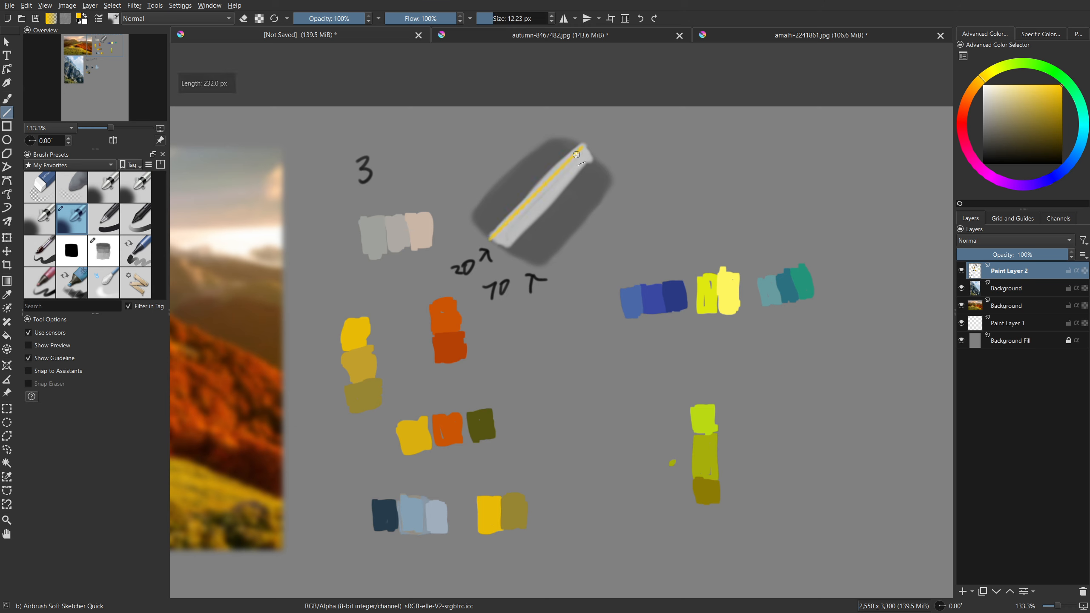
key(ctrl+z)
key(v)
drag(489, 240, 575, 147)
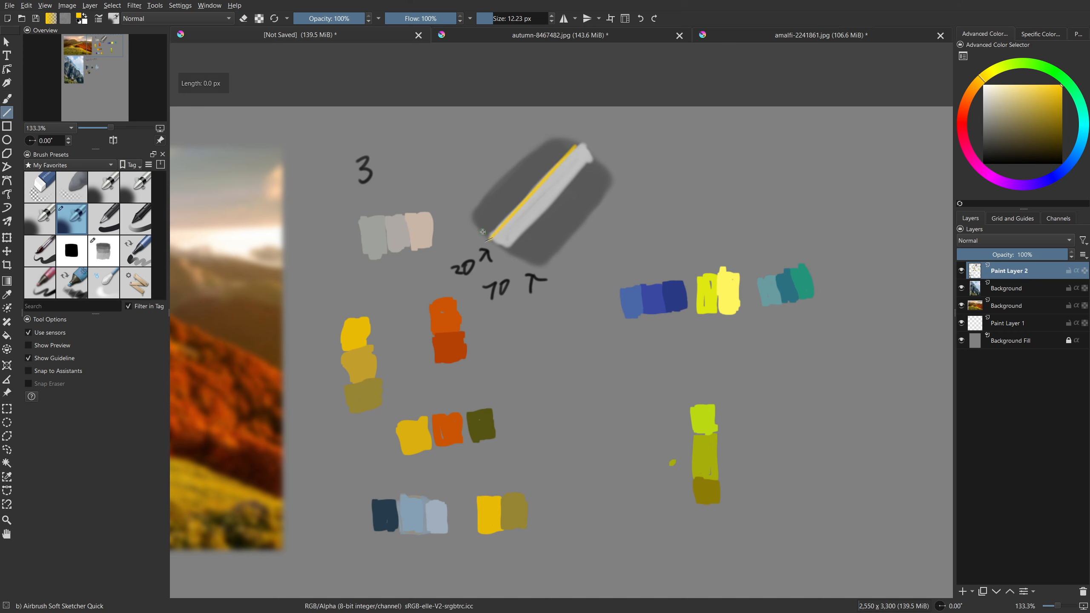
mouse_move(482, 232)
mouse_down()
mouse_move(569, 143)
mouse_move(489, 235)
mouse_up()
key(b)
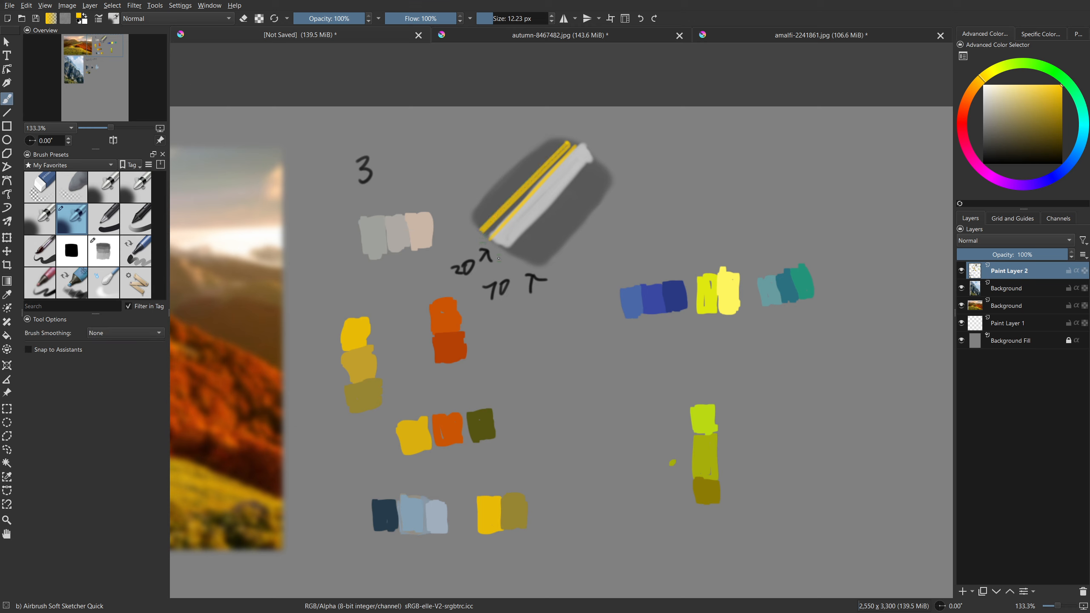
Write 10% in black with a small arrow pointing at the upper end of the yellow lines.
key(d)
mouse_move(576, 121)
mouse_down()
mouse_move(576, 132)
mouse_move(600, 130)
mouse_up()
drag(608, 118, 608, 118)
drag(615, 117, 617, 117)
mouse_move(624, 116)
mouse_down()
mouse_move(617, 129)
mouse_move(628, 122)
mouse_up()
Draw a simple perspective room in straight black lines, with two angled side walls, a back wall and a doorway, above the blue swatches.
drag(728, 204, 683, 205)
key(v)
mouse_move(590, 235)
mouse_down()
mouse_move(659, 192)
mouse_move(658, 139)
mouse_move(591, 123)
mouse_move(591, 234)
mouse_up()
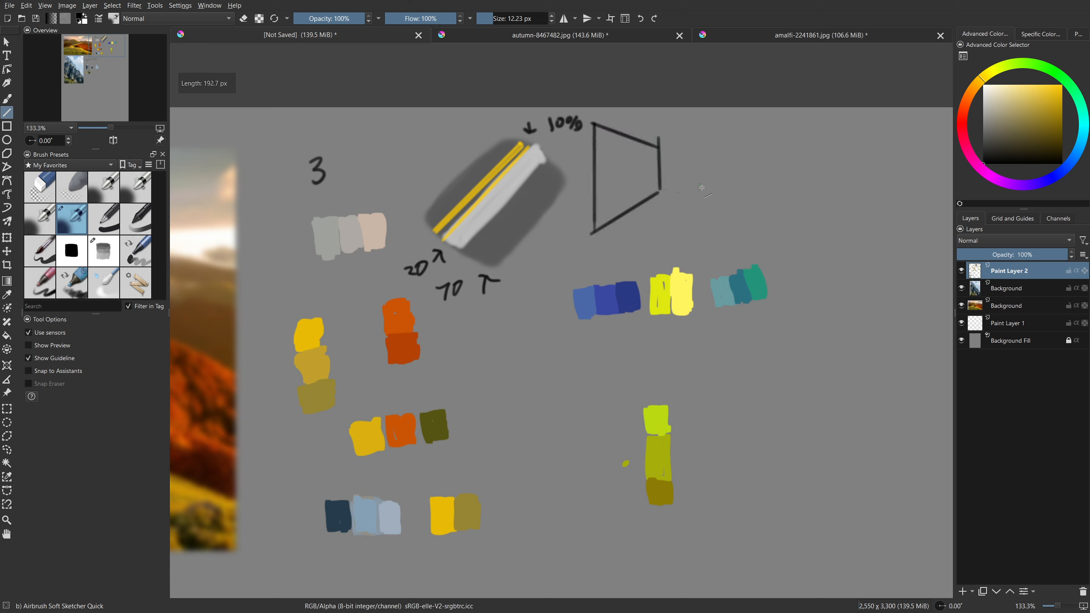
mouse_move(662, 194)
mouse_down()
mouse_move(739, 189)
mouse_move(738, 164)
mouse_move(755, 161)
mouse_move(756, 188)
mouse_up()
drag(759, 188, 775, 190)
drag(658, 146, 834, 223)
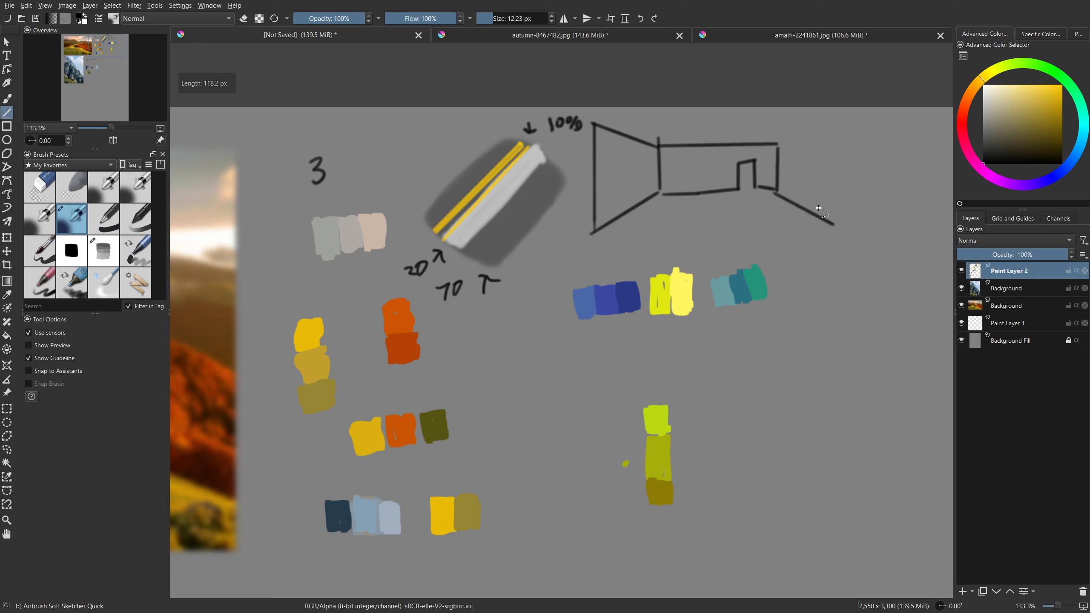
mouse_move(781, 142)
mouse_down()
mouse_move(844, 125)
mouse_move(839, 226)
mouse_up()
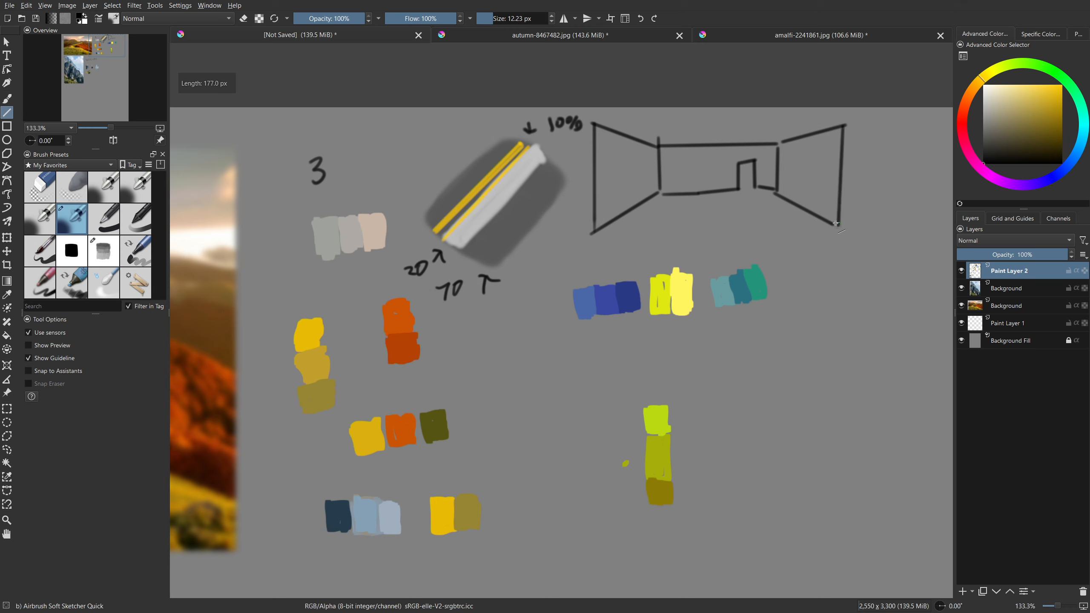
Select the room's left wall with part of the back wall, move it closer to the doorway, and switch the brush to erasing.
key(b)
key(l)
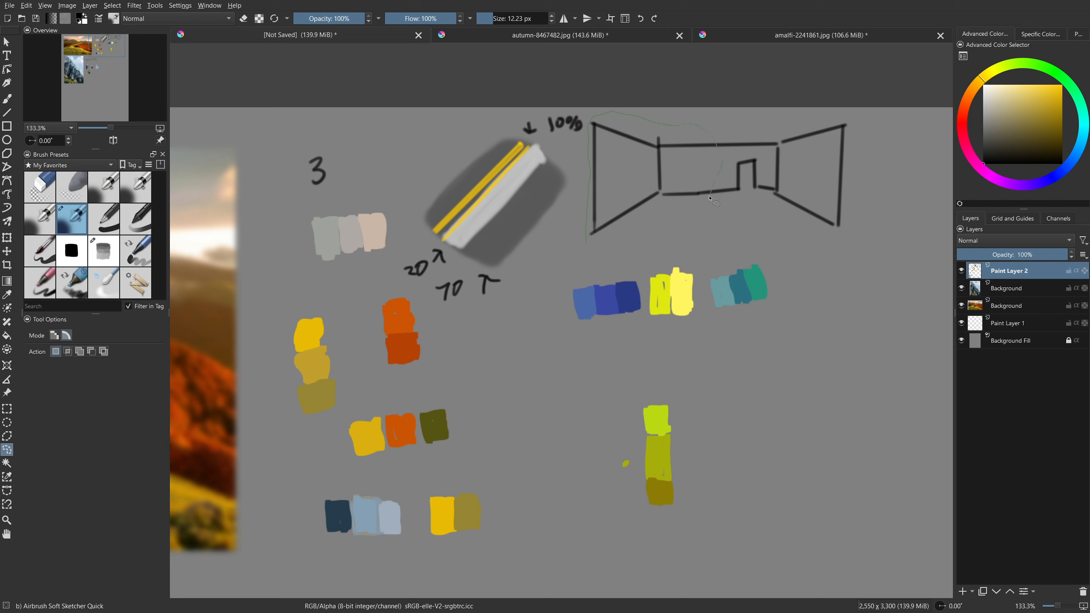
key(t)
drag(632, 204, 675, 202)
key(e)
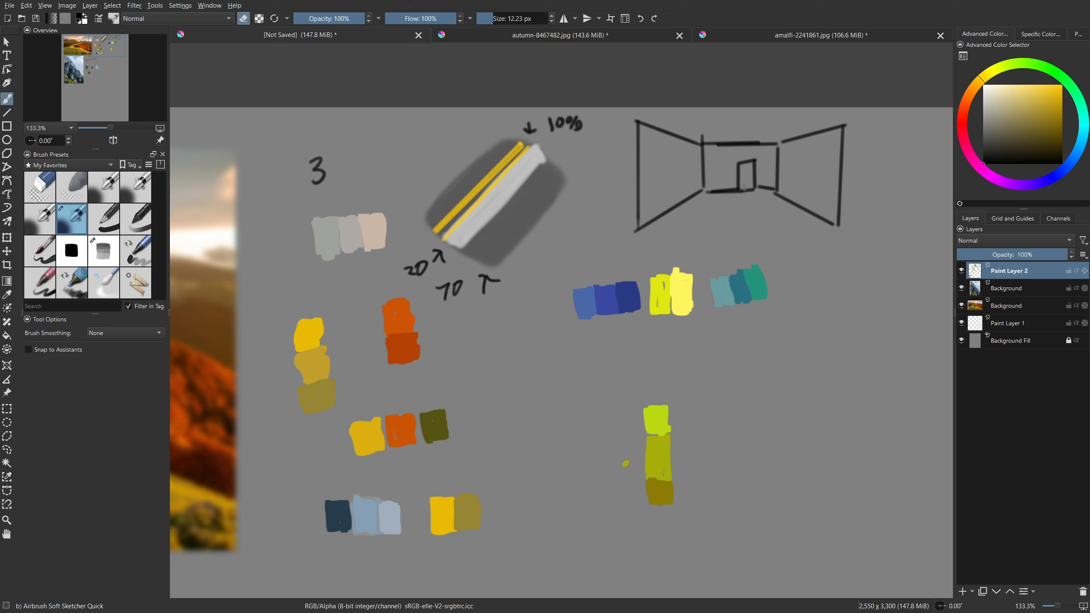
Erase the stray marks at the doorway's base and draw a straight-lined square adjoining the room's right wall in black.
drag(742, 192, 747, 190)
mouse_move(866, 216)
mouse_down()
mouse_move(788, 239)
mouse_move(817, 240)
mouse_up()
key(v)
key(b)
key(v)
key(e)
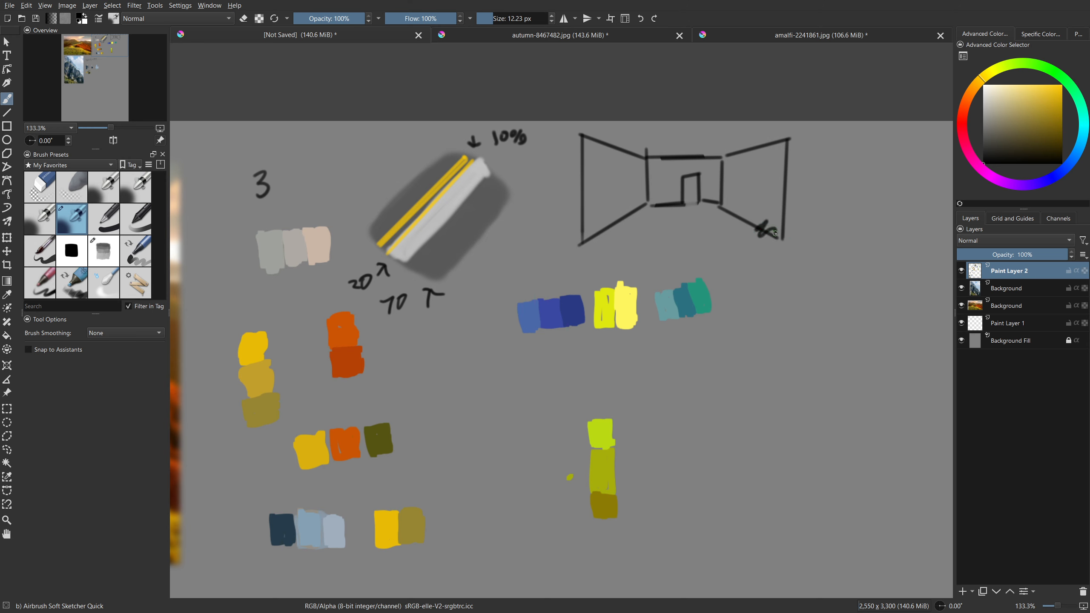
key(v)
drag(782, 239, 861, 240)
mouse_move(789, 139)
mouse_down()
mouse_move(866, 144)
mouse_move(866, 237)
mouse_up()
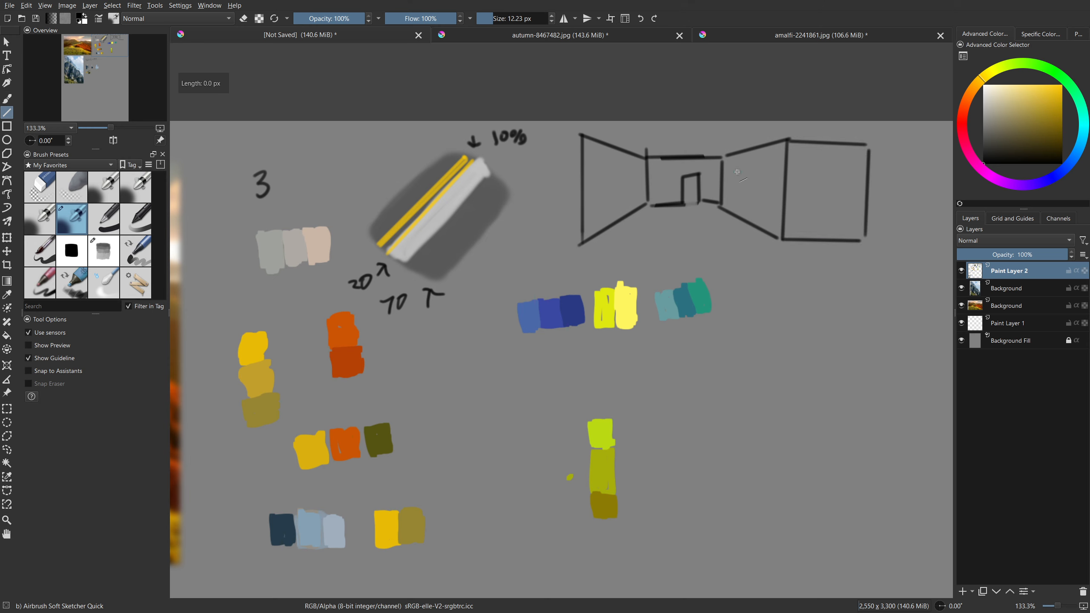
Draw a short vertical line and narrow upright strips on the room's right wall with straight black lines.
drag(737, 172, 737, 196)
drag(761, 151, 757, 221)
mouse_move(780, 146)
mouse_down()
mouse_move(770, 230)
mouse_move(763, 221)
mouse_up()
drag(768, 148, 763, 221)
key(b)
key(e)
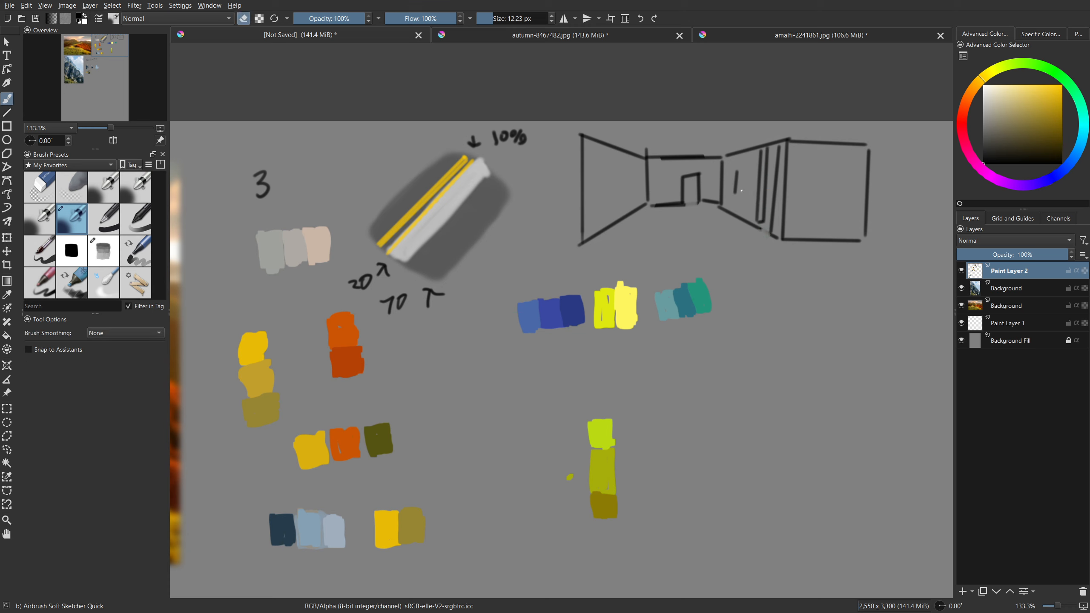
Add a new paint layer directly below the room's line drawing, choose a pale cream color and set the brush to 34.33 px.
key(e)
drag(979, 82, 1001, 101)
shift+drag(650, 209, 659, 209)
drag(621, 165, 612, 210)
key(ctrl+z)
drag(1000, 93, 993, 92)
click(1017, 287)
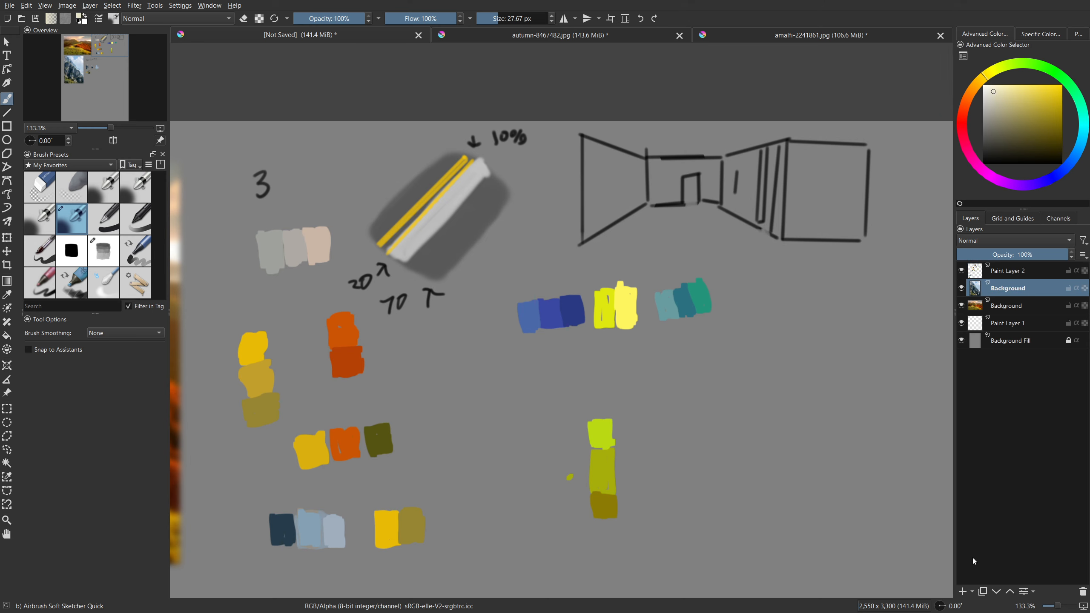
click(962, 591)
key(])
Try painting the room's side walls and adjoining square cream, with a dark red back wall.
mouse_move(597, 154)
mouse_down()
mouse_move(596, 180)
mouse_move(594, 149)
mouse_move(587, 231)
mouse_move(635, 204)
mouse_move(637, 162)
mouse_move(637, 177)
mouse_move(618, 200)
mouse_move(603, 171)
mouse_move(602, 211)
mouse_move(591, 150)
mouse_move(611, 158)
mouse_move(620, 182)
mouse_up()
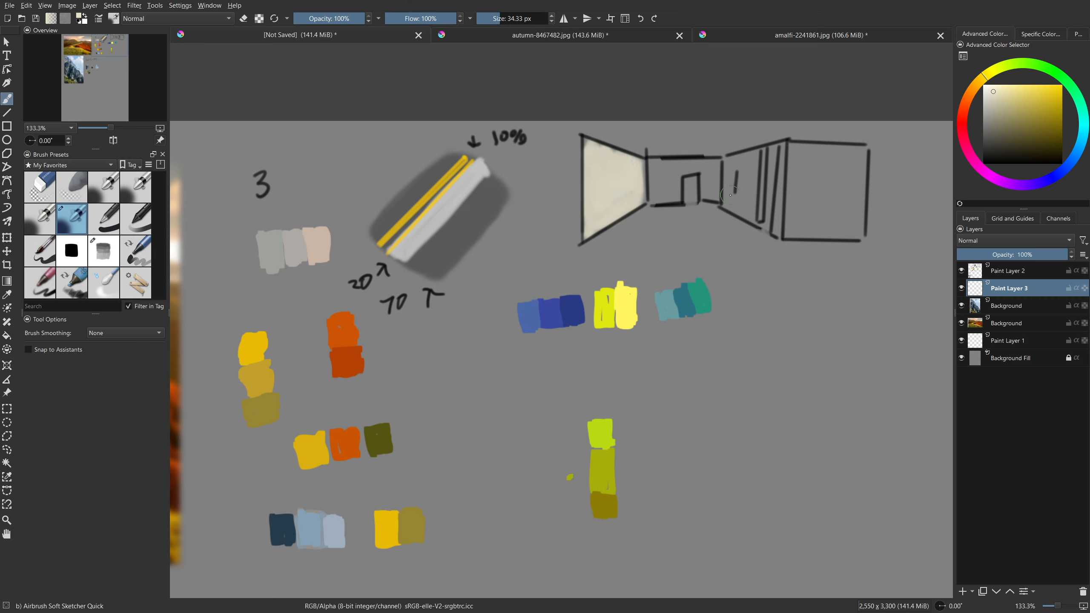
mouse_move(730, 196)
mouse_down()
mouse_move(735, 167)
mouse_move(747, 216)
mouse_move(747, 158)
mouse_move(730, 198)
mouse_move(736, 181)
mouse_move(765, 189)
mouse_move(800, 165)
mouse_move(793, 216)
mouse_move(797, 155)
mouse_move(784, 226)
mouse_move(789, 148)
mouse_move(780, 230)
mouse_move(830, 228)
mouse_move(809, 150)
mouse_move(807, 212)
mouse_move(817, 212)
mouse_move(826, 157)
mouse_move(836, 205)
mouse_move(827, 214)
mouse_move(851, 233)
mouse_move(859, 179)
mouse_move(854, 206)
mouse_move(845, 155)
mouse_move(827, 162)
mouse_move(798, 146)
mouse_move(869, 158)
mouse_up()
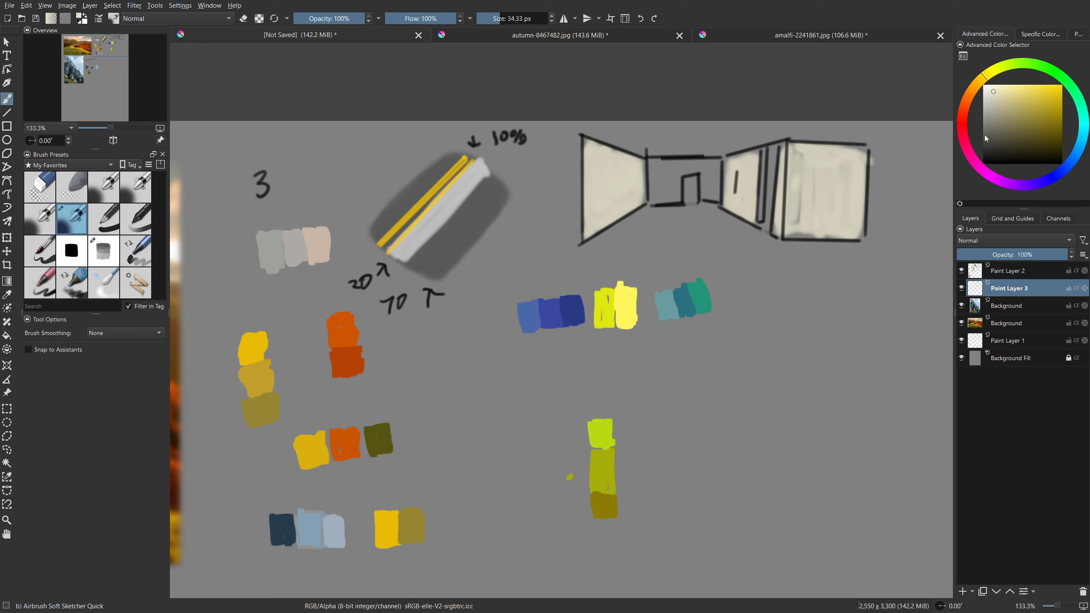
click(961, 127)
click(1061, 86)
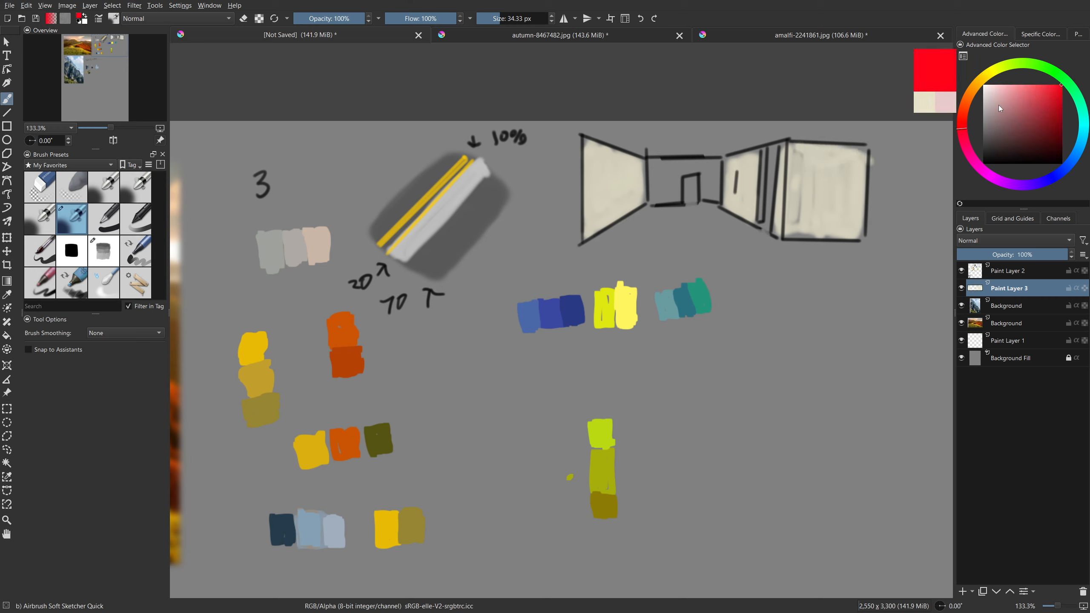
click(668, 170)
mouse_move(662, 165)
mouse_down()
mouse_move(659, 205)
mouse_move(655, 162)
mouse_move(672, 200)
mouse_move(684, 167)
mouse_move(711, 169)
mouse_move(711, 194)
mouse_move(717, 167)
mouse_up()
key(ctrl+z)
click(1036, 129)
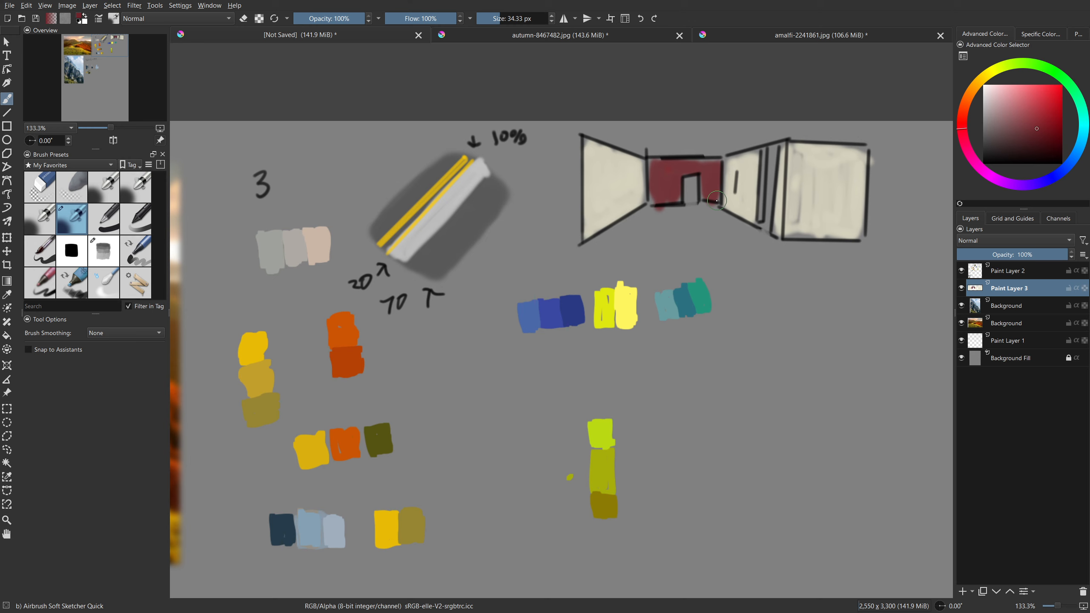
Undo all the cream and dark red paint in the room.
key(ctrl+z)
key(ctrl+z)
key(ctrl+z)
key(ctrl+z)
key(ctrl+z)
key(ctrl+z)
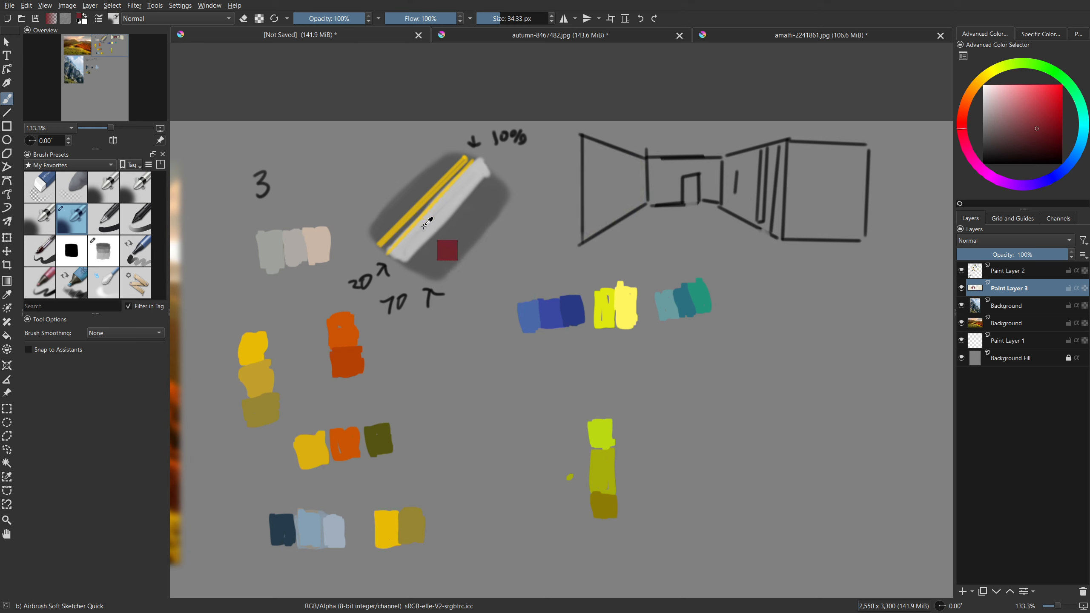
Paint the room's left and right walls in the dark gray sampled from the area around the striped band.
ctrl+click(449, 251)
ctrl+click(441, 239)
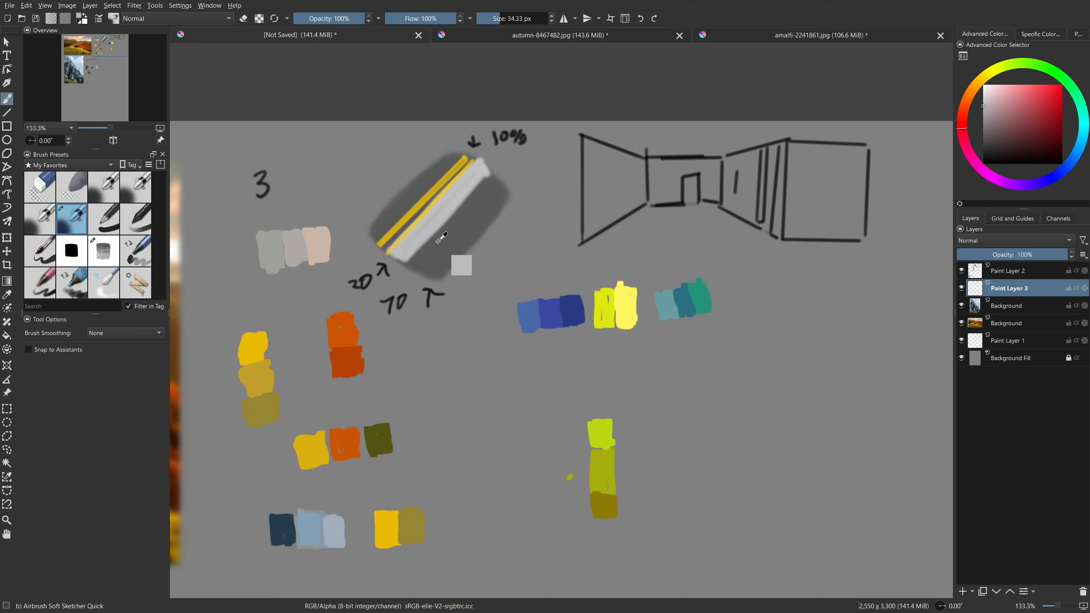
mouse_move(585, 148)
mouse_down()
mouse_move(582, 228)
mouse_move(594, 174)
mouse_move(595, 227)
mouse_move(643, 187)
mouse_move(636, 204)
mouse_move(621, 167)
mouse_move(596, 180)
mouse_move(594, 147)
mouse_move(631, 164)
mouse_up()
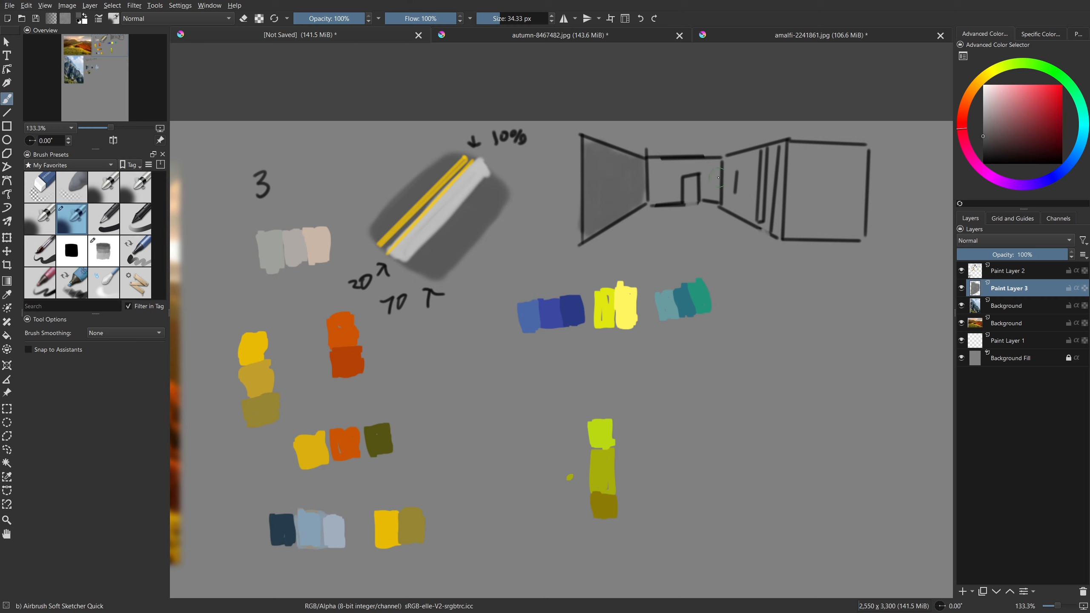
mouse_move(731, 163)
mouse_down()
mouse_move(733, 206)
mouse_move(750, 217)
mouse_move(739, 168)
mouse_up()
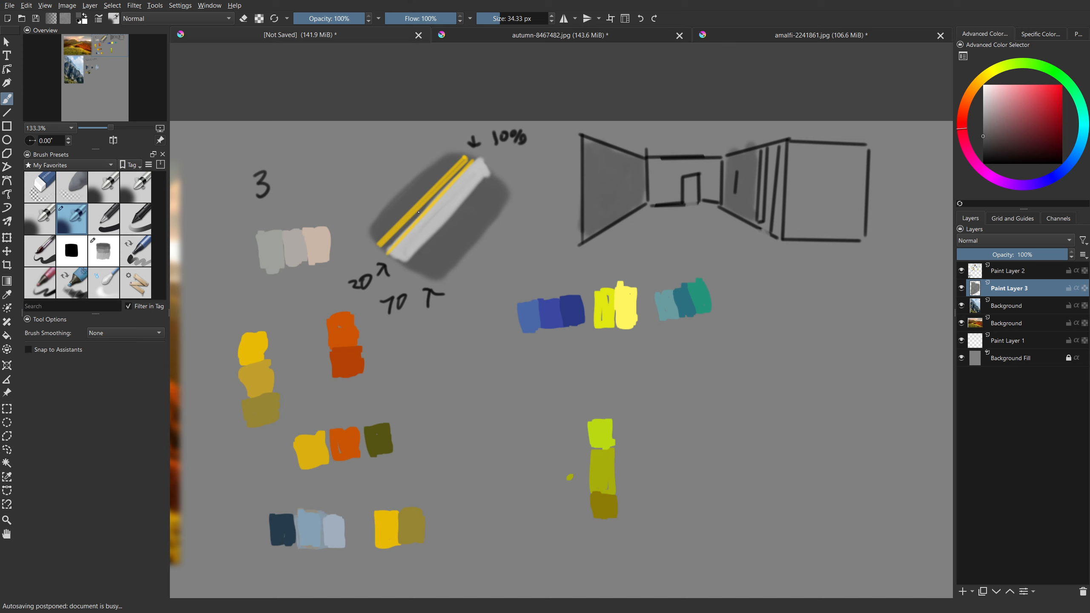
Paint the back wall light gray and the adjoining square yellow, using colors sampled from the striped band.
ctrl+click(431, 223)
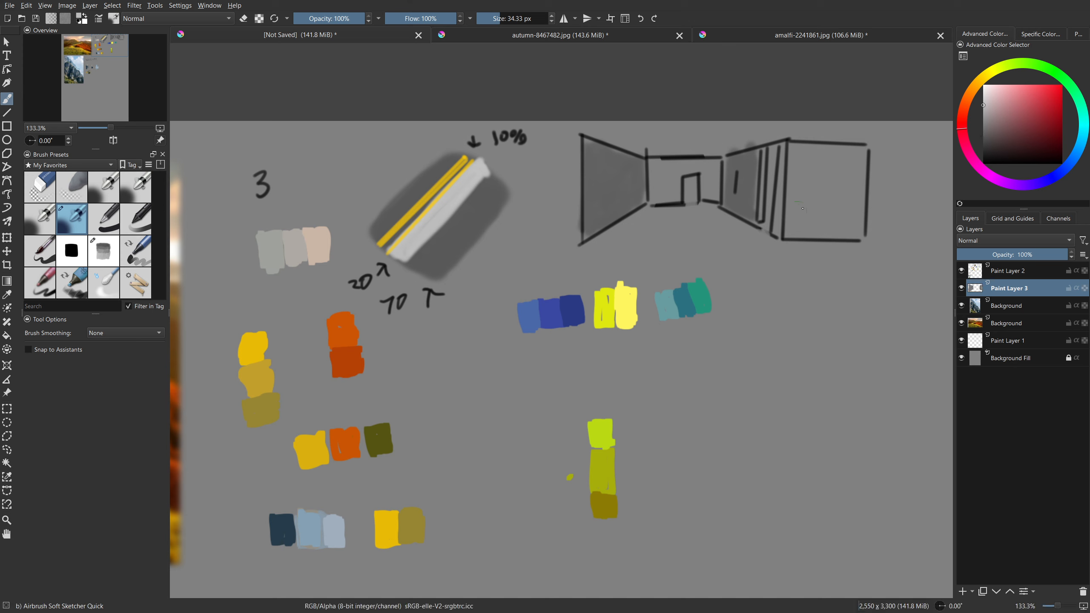
mouse_move(657, 185)
mouse_down()
mouse_move(661, 172)
mouse_move(654, 198)
mouse_move(666, 174)
mouse_move(688, 167)
mouse_move(715, 195)
mouse_up()
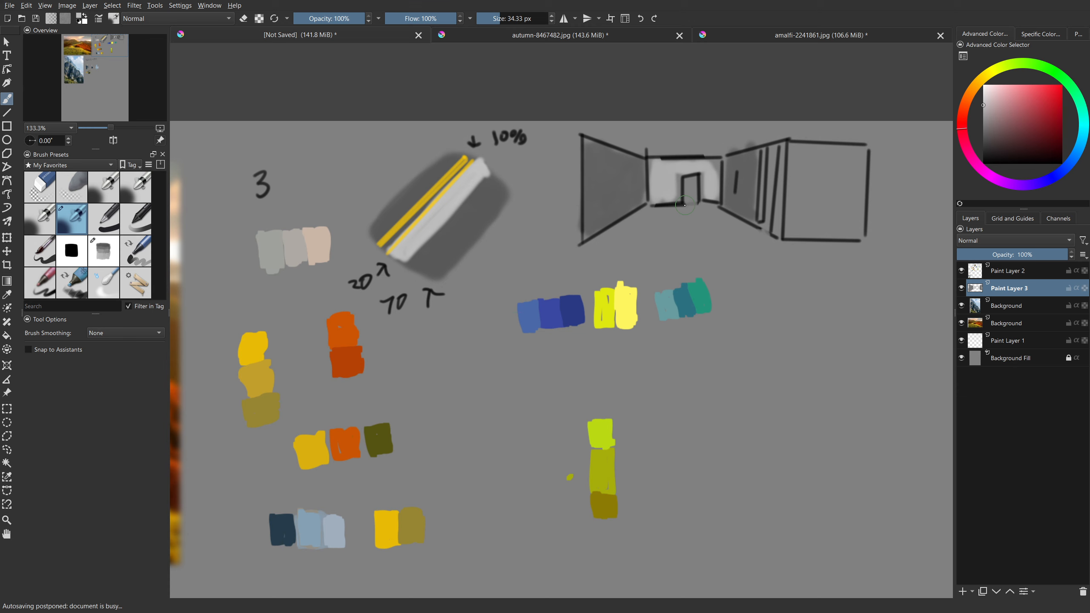
ctrl+click(411, 209)
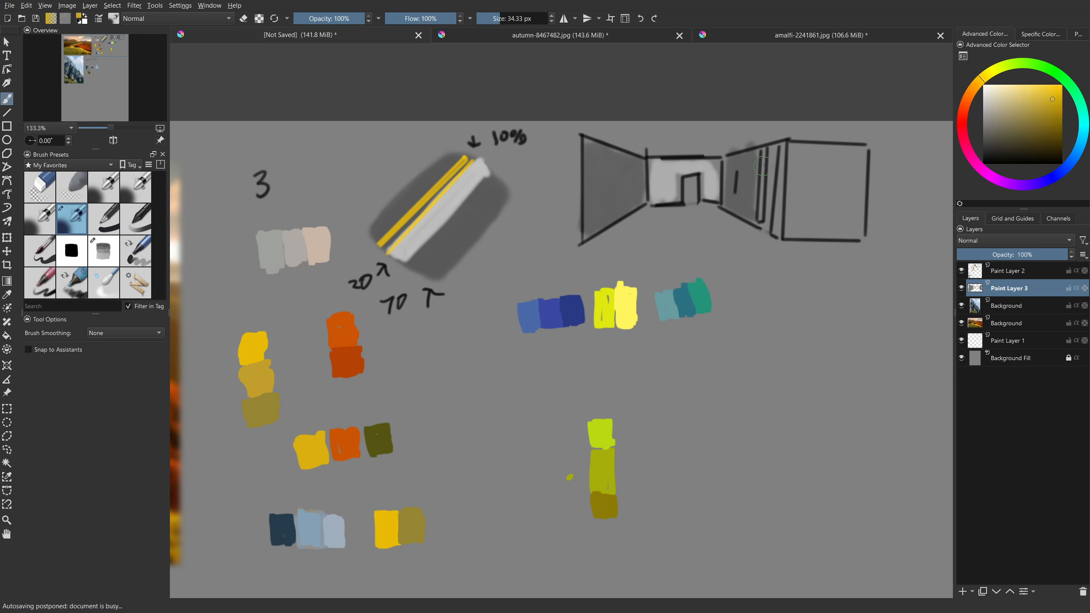
mouse_move(794, 154)
mouse_down()
mouse_move(796, 217)
mouse_move(797, 150)
mouse_move(793, 228)
mouse_move(854, 231)
mouse_move(858, 158)
mouse_move(803, 148)
mouse_move(819, 220)
mouse_move(832, 163)
mouse_move(842, 216)
mouse_move(805, 221)
mouse_move(796, 169)
mouse_move(790, 229)
mouse_move(841, 227)
mouse_move(808, 203)
mouse_move(827, 162)
mouse_move(852, 177)
mouse_move(852, 232)
mouse_up()
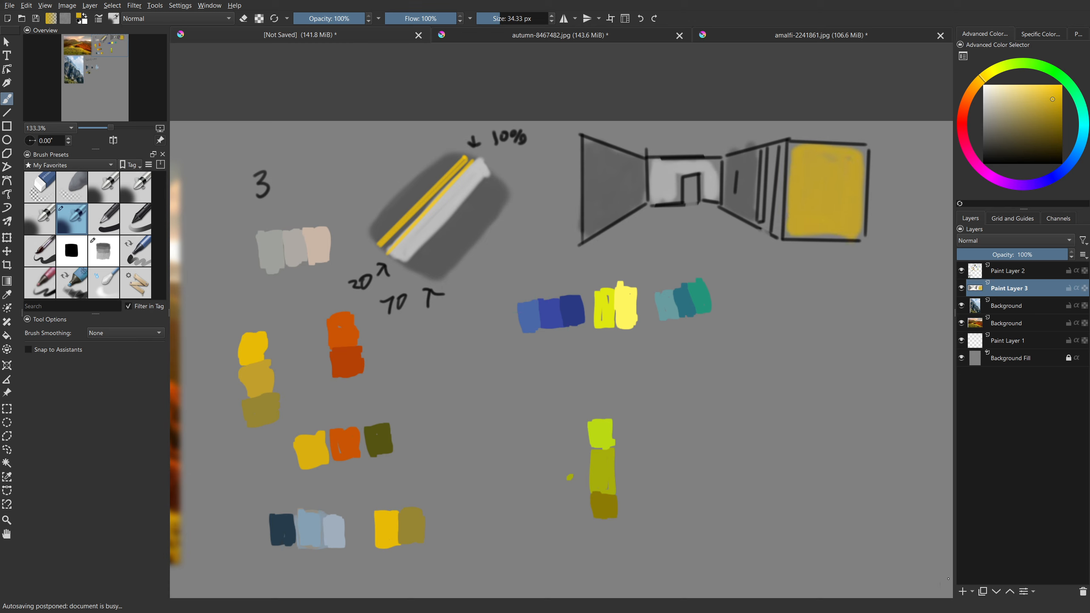
Add another paint layer and sketch a loose black figure on the yellow square with a 5.93 px brush.
click(962, 592)
drag(998, 146, 981, 165)
mouse_move(815, 223)
mouse_down()
mouse_move(801, 223)
mouse_move(822, 215)
mouse_move(839, 184)
mouse_move(818, 181)
mouse_move(846, 187)
mouse_move(817, 192)
mouse_move(815, 179)
mouse_up()
key(ctrl+z)
key(ctrl+z)
key(ctrl+z)
key(ctrl+z)
mouse_move(817, 176)
mouse_down()
mouse_move(806, 157)
mouse_move(822, 159)
mouse_move(828, 210)
mouse_move(810, 224)
mouse_move(836, 187)
mouse_move(812, 175)
mouse_up()
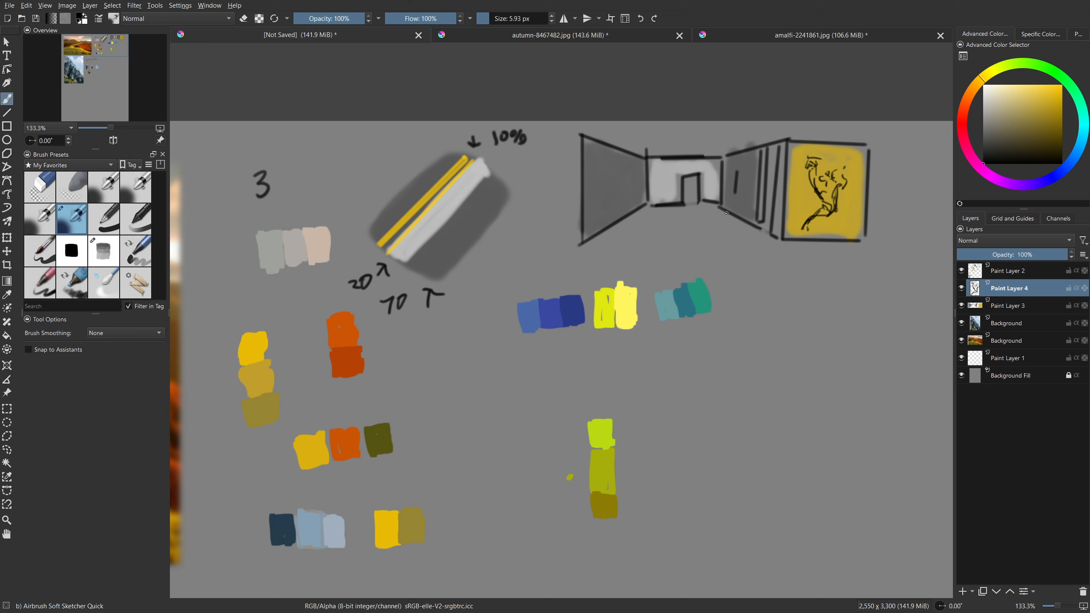
Shade the narrow upright strip on the right wall in black with a 30.67 px brush.
shift+drag(759, 195, 771, 199)
drag(772, 151, 766, 224)
key(ctrl+z)
drag(771, 150, 764, 221)
drag(772, 152, 763, 220)
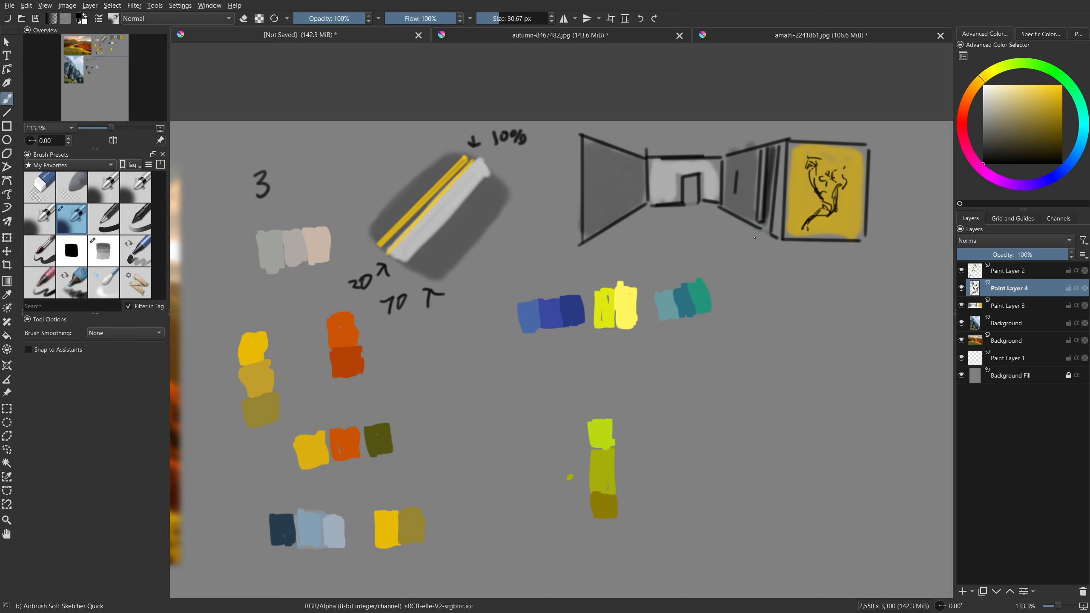
Add soft black shading along both vertical edges of the left wall and inside the doorway.
drag(645, 161, 643, 208)
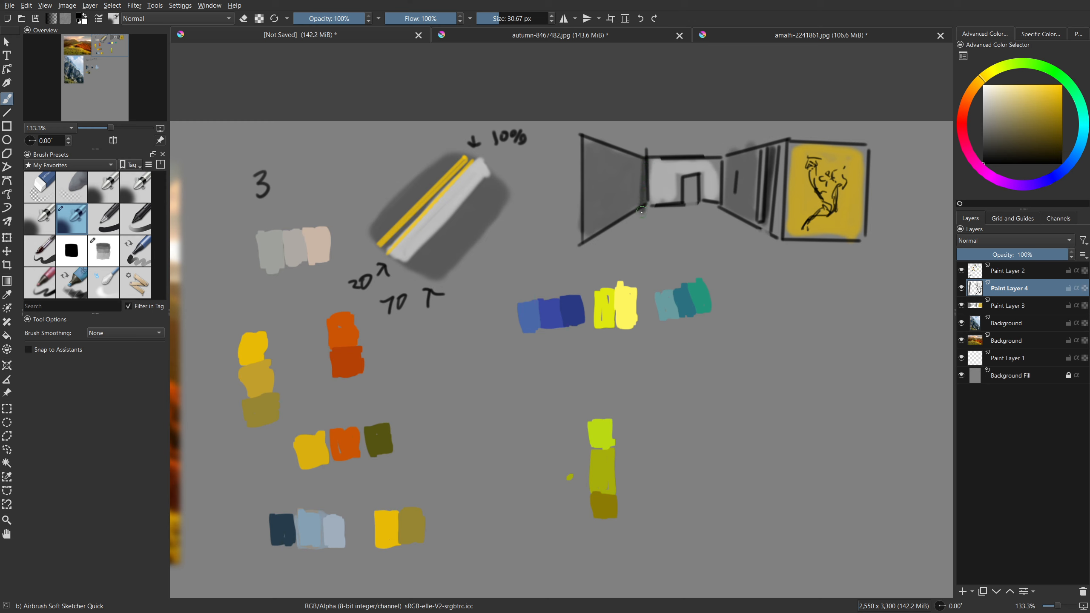
key(ctrl+z)
drag(646, 161, 643, 207)
drag(577, 141, 572, 242)
key(ctrl+z)
drag(575, 141, 578, 242)
key(ctrl+z)
drag(577, 141, 577, 240)
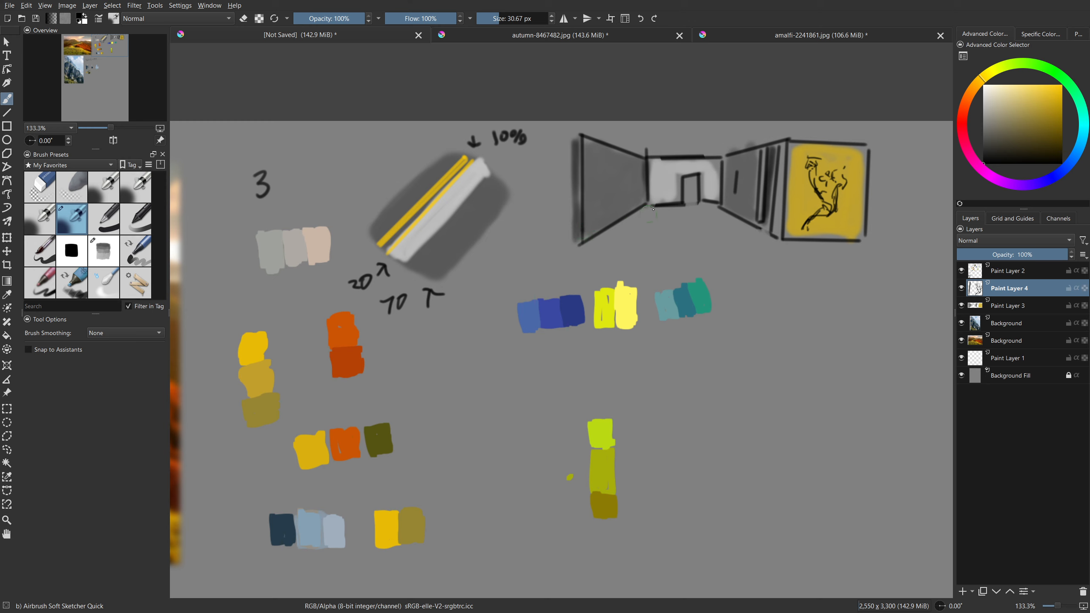
mouse_move(684, 192)
mouse_down()
mouse_move(690, 183)
mouse_move(689, 198)
mouse_move(692, 177)
mouse_move(686, 205)
mouse_up()
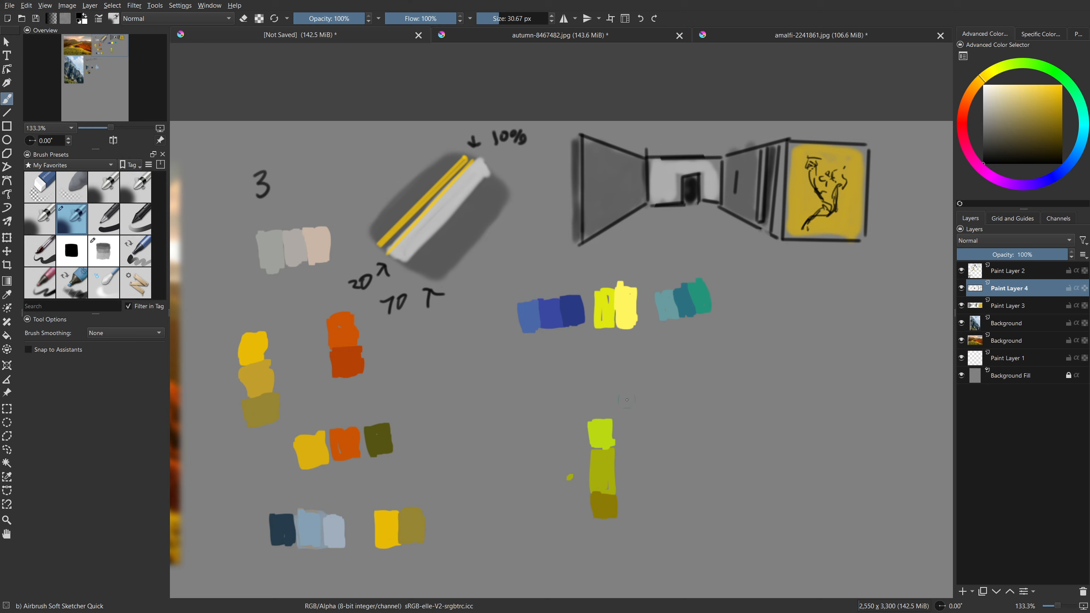
Try the dark blue and bright yellow swatch colors on the room's left wall.
ctrl+click(622, 301)
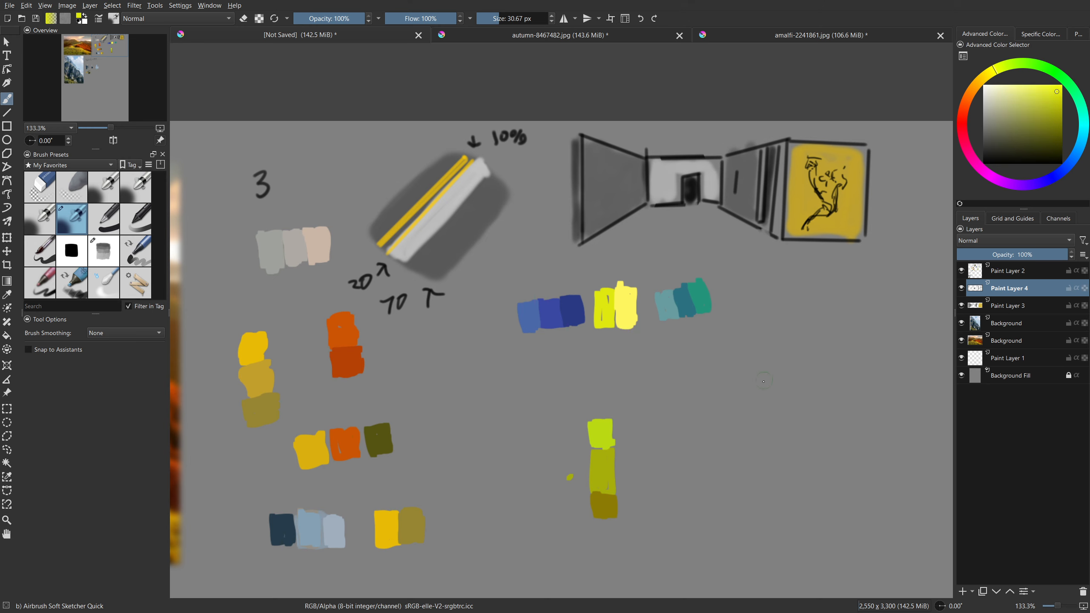
ctrl+click(570, 305)
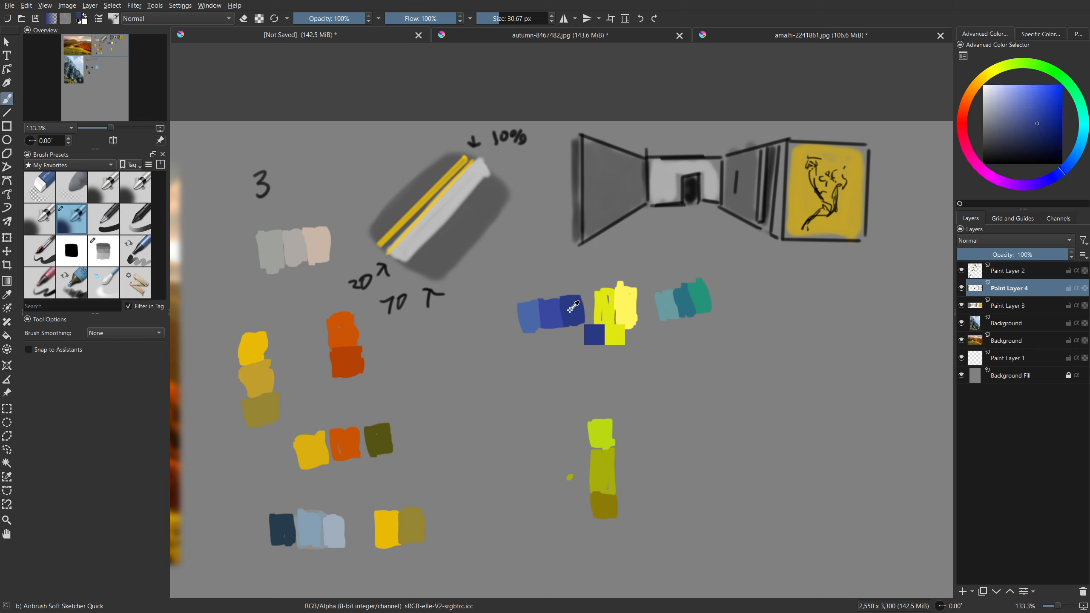
mouse_move(619, 132)
mouse_down()
mouse_move(620, 149)
mouse_move(632, 150)
mouse_up()
key(ctrl+z)
key(ctrl+z)
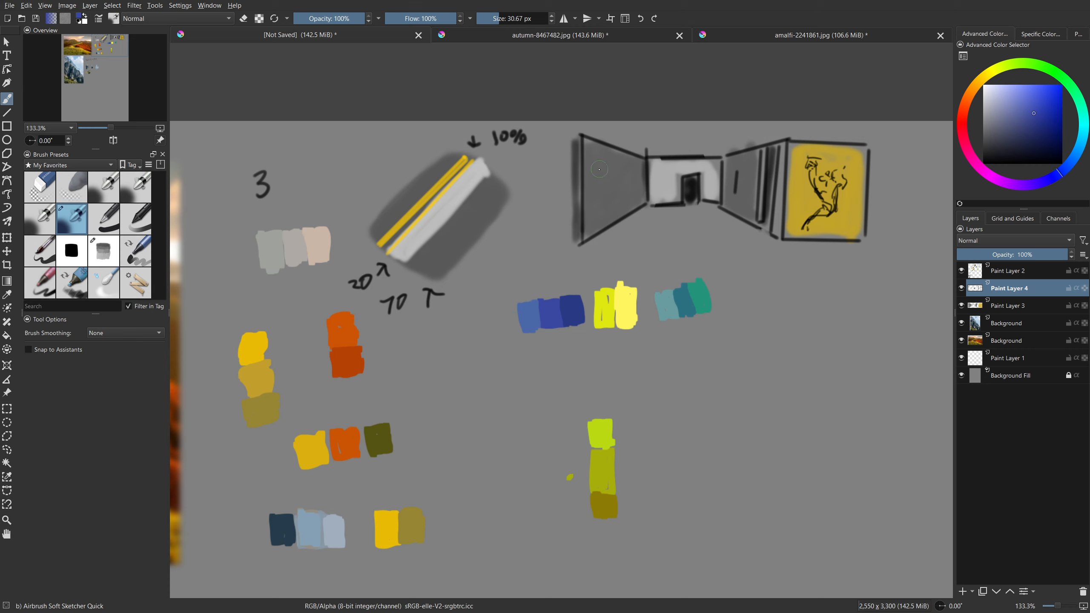
ctrl+click(634, 321)
mouse_move(590, 164)
mouse_down()
mouse_move(590, 218)
mouse_move(612, 172)
mouse_move(615, 218)
mouse_move(599, 211)
mouse_move(632, 199)
mouse_move(632, 173)
mouse_move(588, 158)
mouse_move(616, 159)
mouse_move(628, 202)
mouse_up()
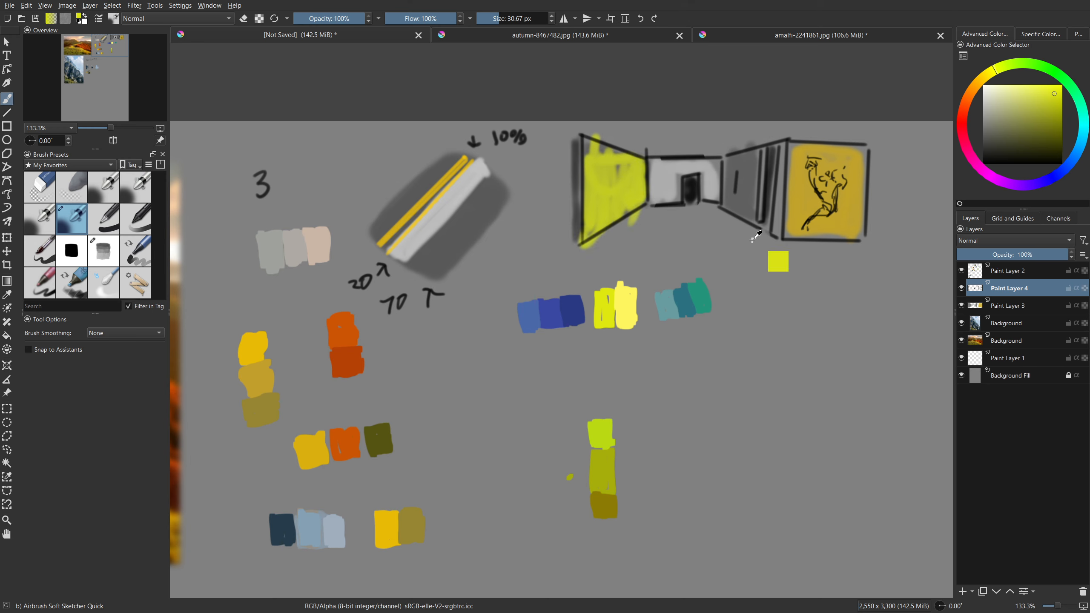
key(ctrl+z)
Try a green accent stroke along the left wall's base using the color of the green swatch.
drag(706, 406, 714, 413)
ctrl+click(708, 285)
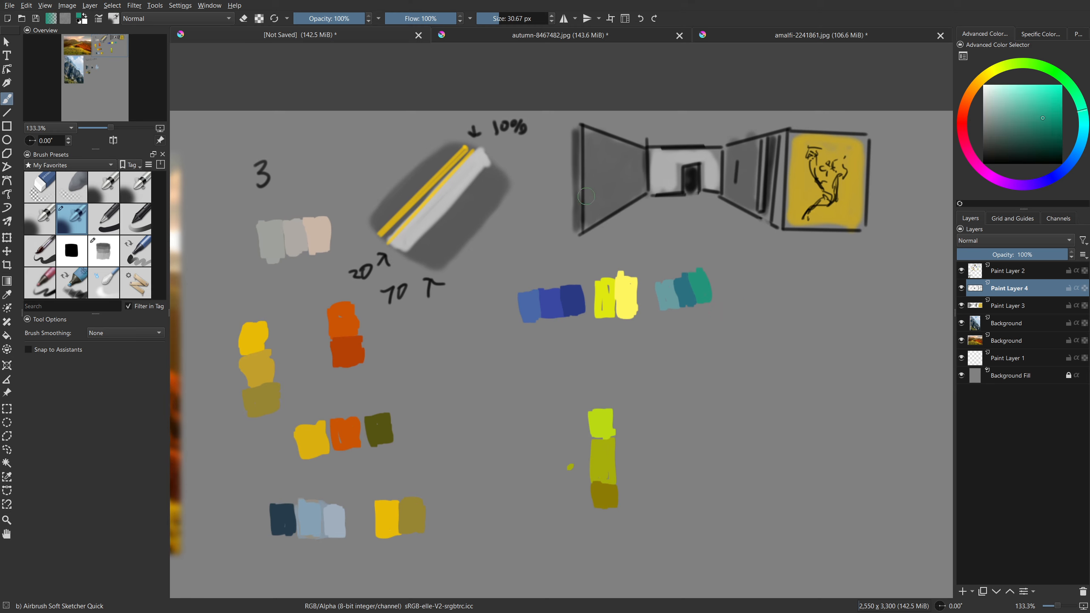
mouse_move(595, 206)
mouse_down()
mouse_move(584, 206)
mouse_move(610, 206)
mouse_move(590, 216)
mouse_move(644, 192)
mouse_up()
key(ctrl+z)
key(v)
key(ctrl+z)
key(v)
Draw straight pale teal accent lines along the left wall's lower and upper edges with a 14.24 px brush.
ctrl+click(666, 301)
key(v)
drag(587, 223, 644, 193)
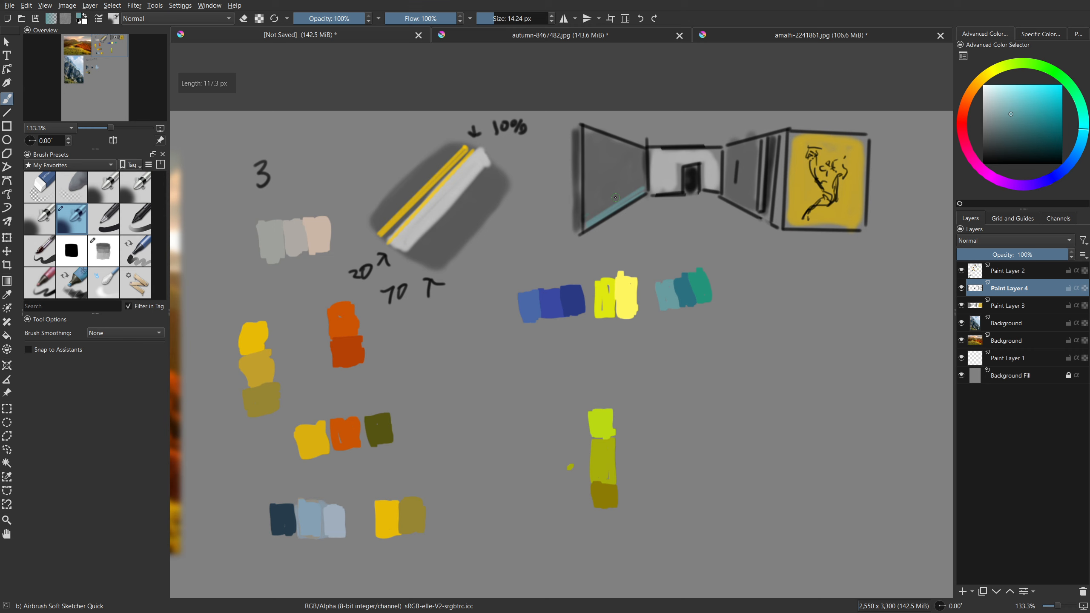
key(v)
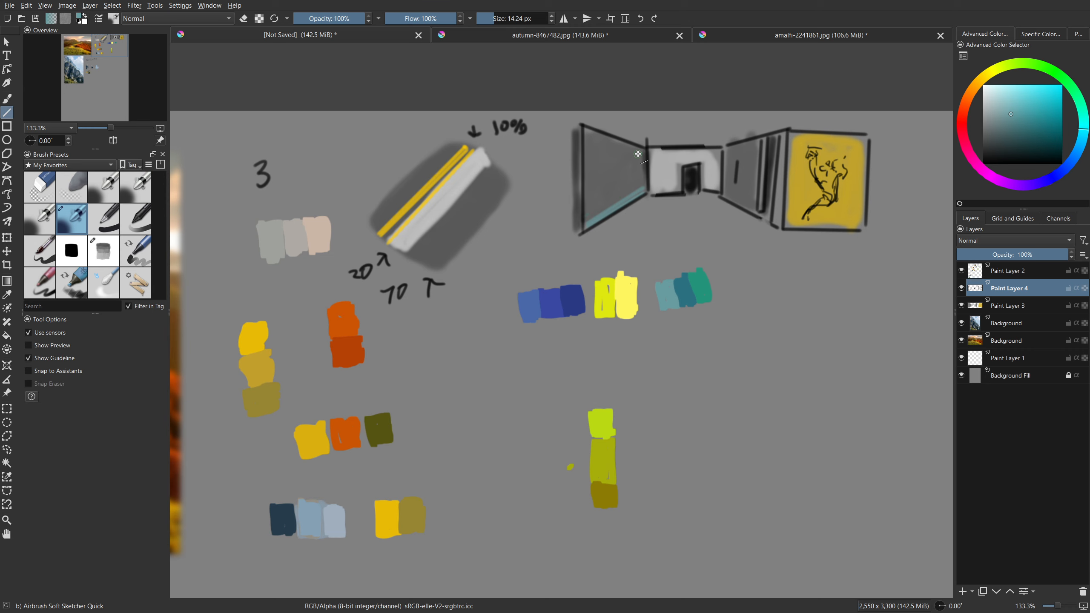
drag(644, 155, 591, 138)
key(b)
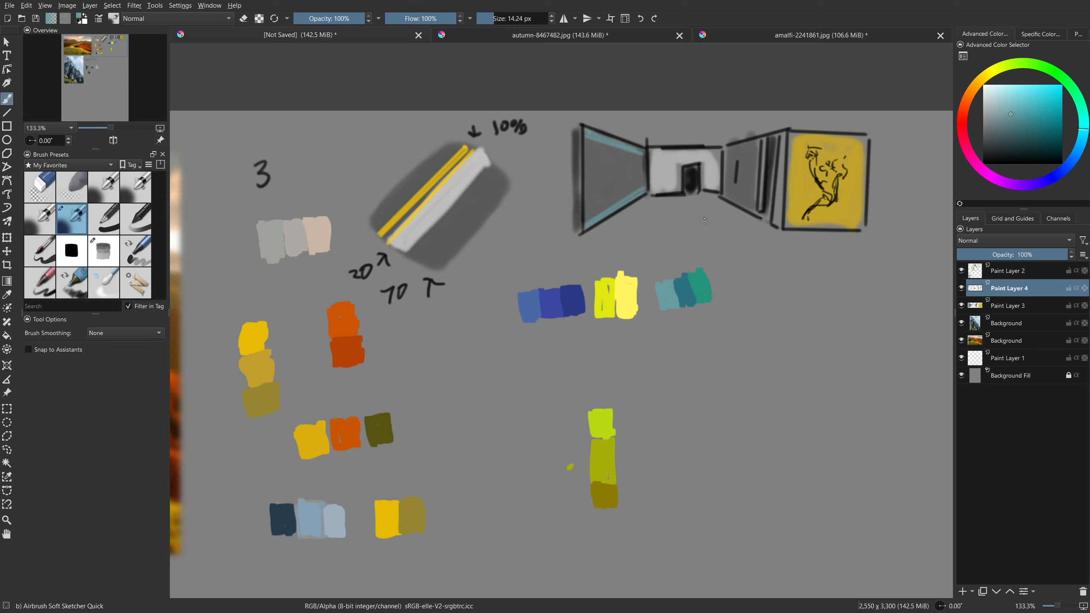
key(v)
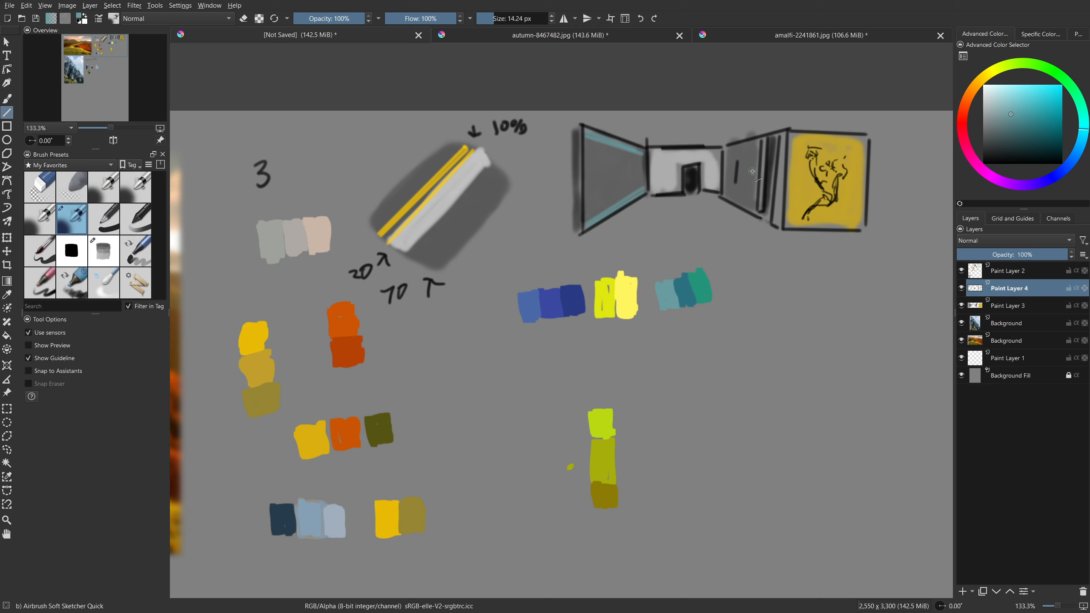
key(b)
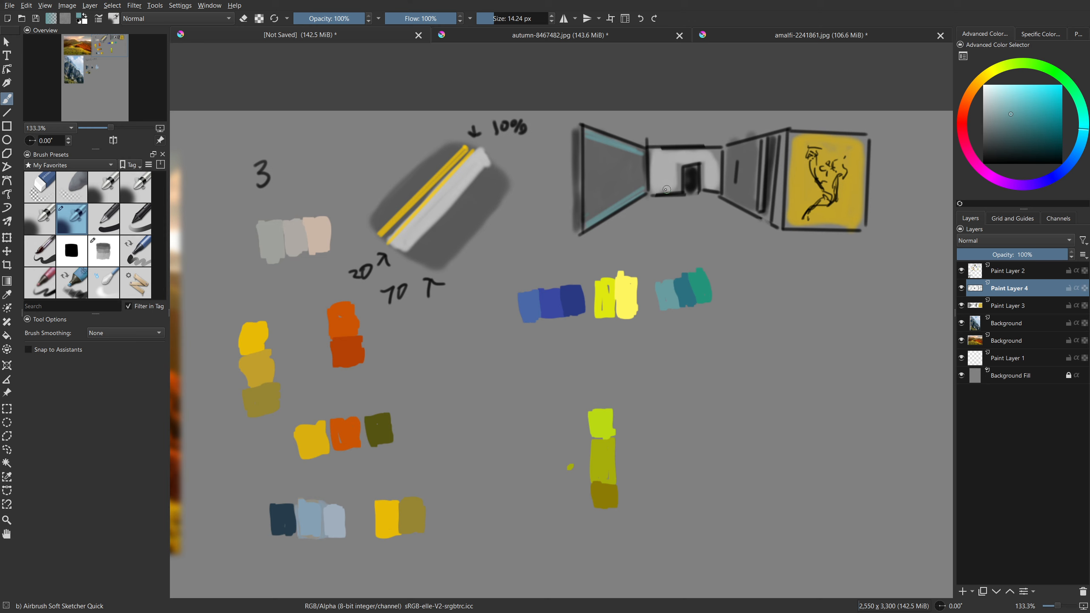
Continue the pale teal accent lines along the upper and lower edges of the back wall, right wall and yellow square.
key(v)
drag(650, 190, 683, 191)
drag(648, 149, 720, 150)
drag(721, 192, 752, 199)
drag(725, 149, 787, 134)
drag(772, 222, 854, 223)
key(ctrl+z)
drag(802, 144, 862, 142)
key(b)
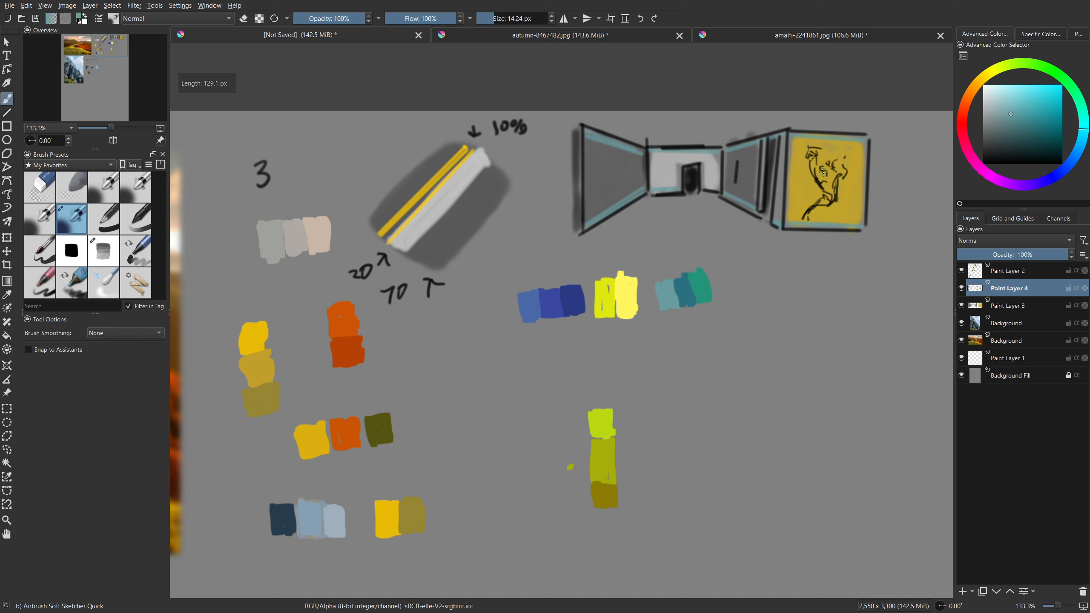
Try a vertical stroke down the left wall's outer edge in a color sampled from the teal trim.
ctrl+click(831, 143)
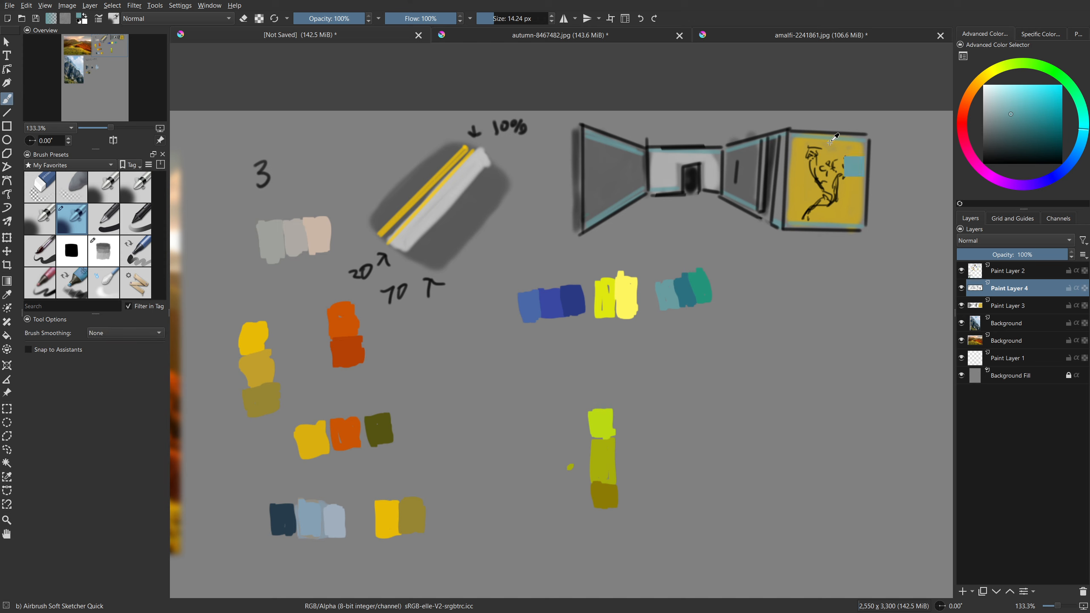
ctrl+click(834, 136)
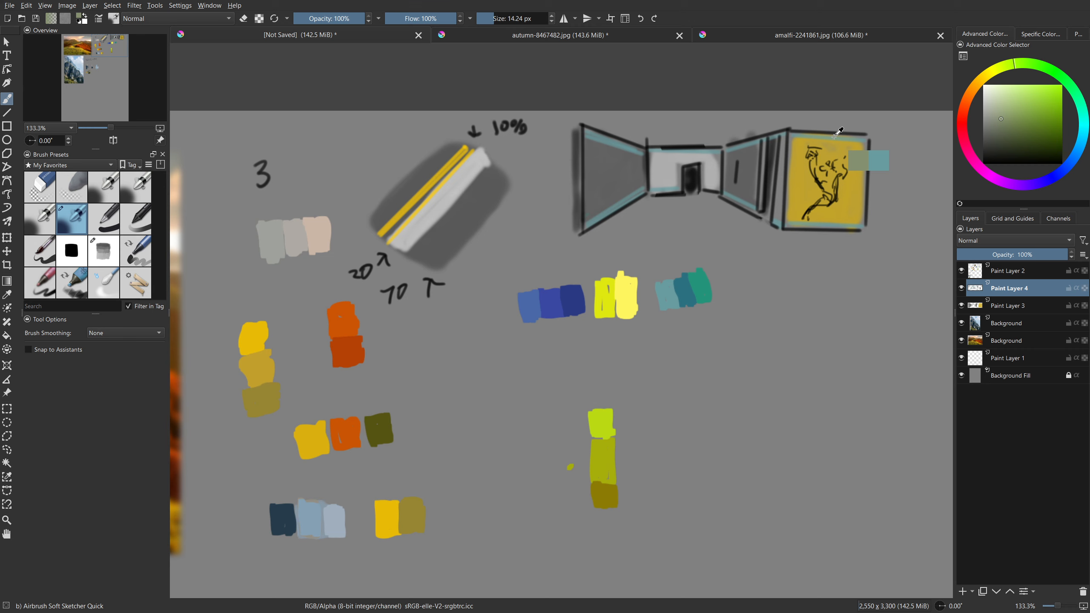
ctrl+click(620, 140)
drag(587, 139, 585, 215)
key(ctrl+z)
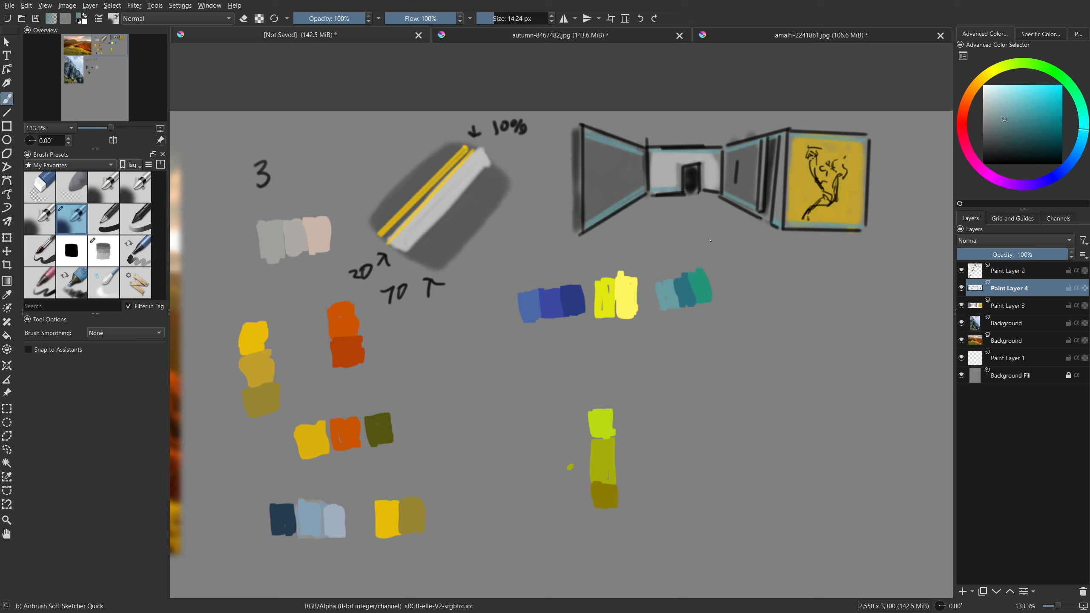
Try additional straight pale teal lines across the lower parts of the left and right walls.
key(v)
drag(585, 208, 644, 181)
key(ctrl+z)
key(v)
drag(588, 210, 644, 184)
key(v)
drag(726, 188, 755, 203)
key(b)
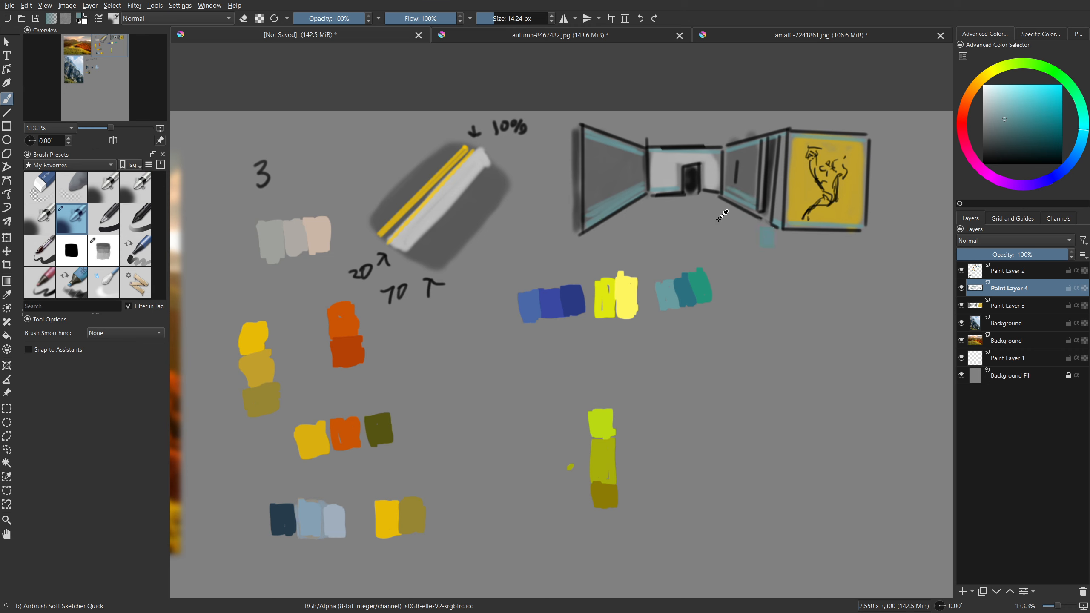
Undo all the pale teal accent strokes on the walls and around the yellow square of the room sketch.
key(ctrl+z)
key(ctrl+z)
key(ctrl+z)
key(ctrl+z)
key(ctrl+z)
key(ctrl+z)
key(ctrl+z)
key(ctrl+z)
key(ctrl+z)
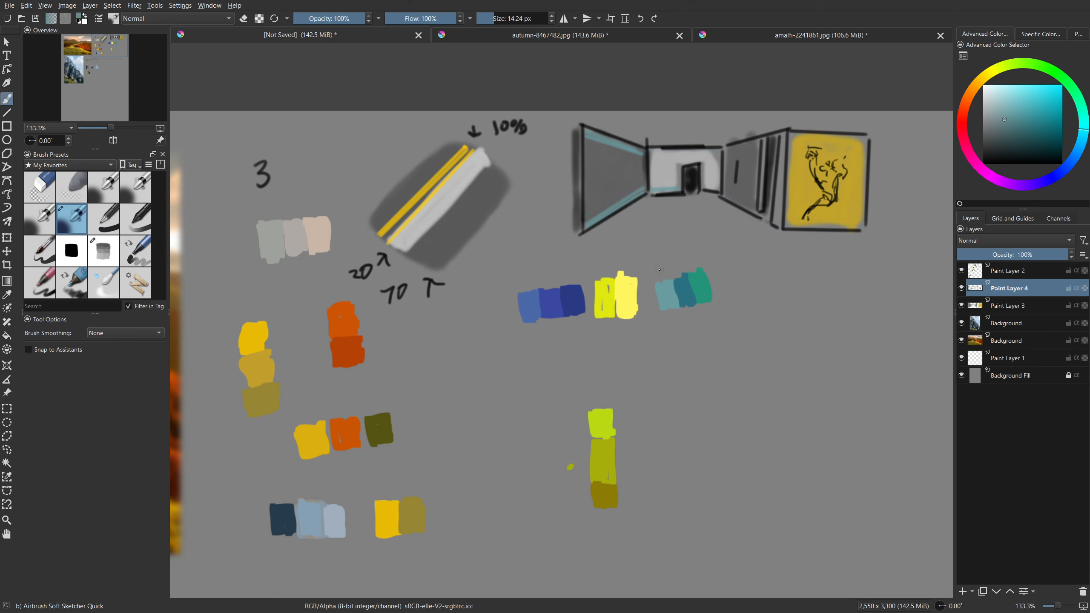
key(ctrl+z)
Pick a muted orange-brown paint color, starting from the olive and orange swatches beside the autumn photo.
drag(659, 282, 674, 248)
drag(397, 388, 406, 366)
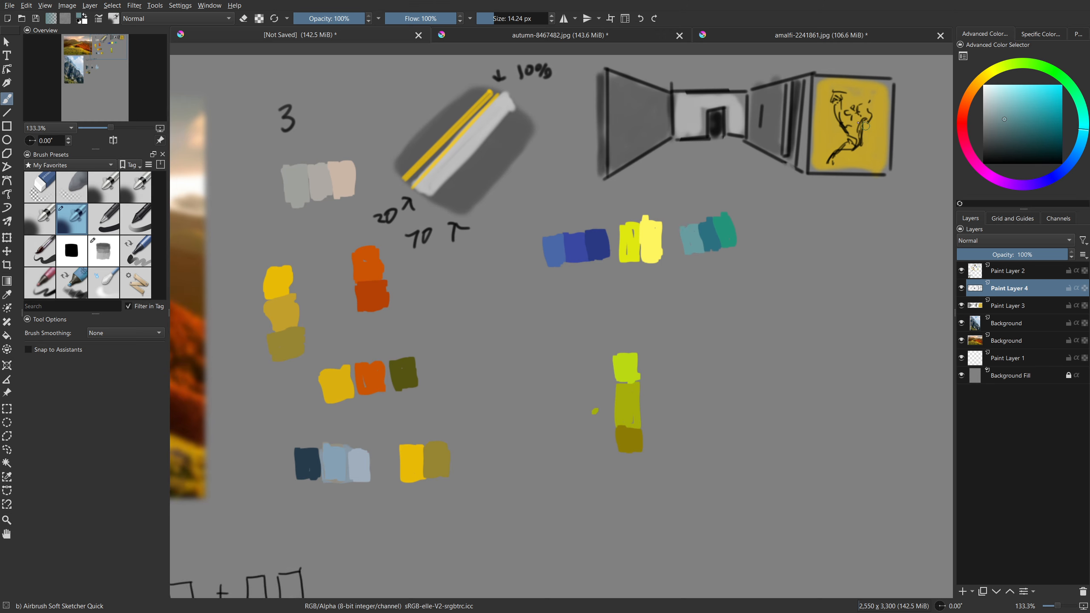
drag(497, 370, 526, 307)
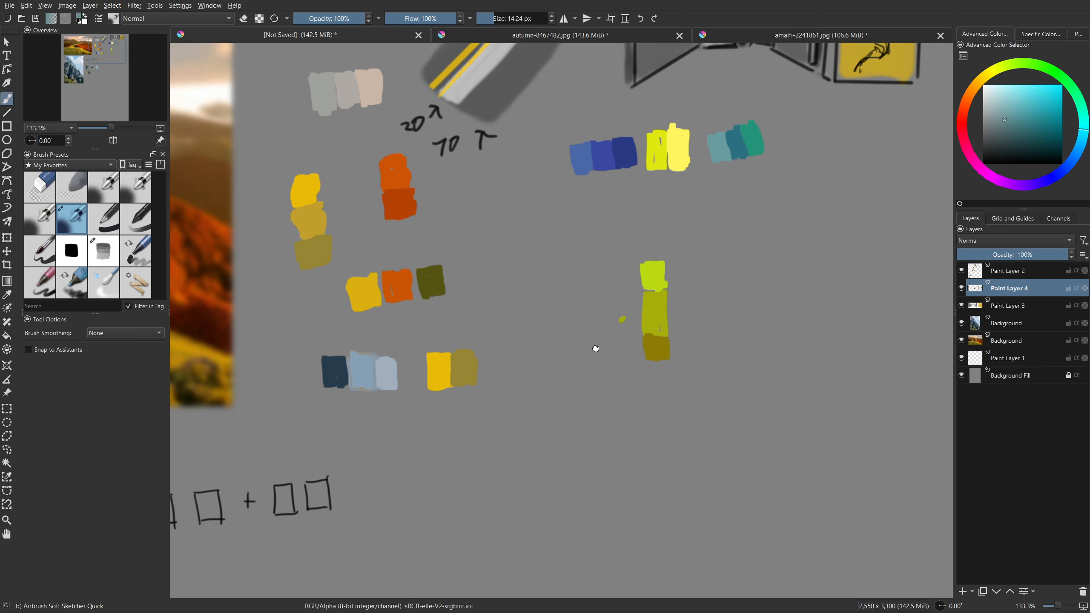
drag(600, 376, 600, 381)
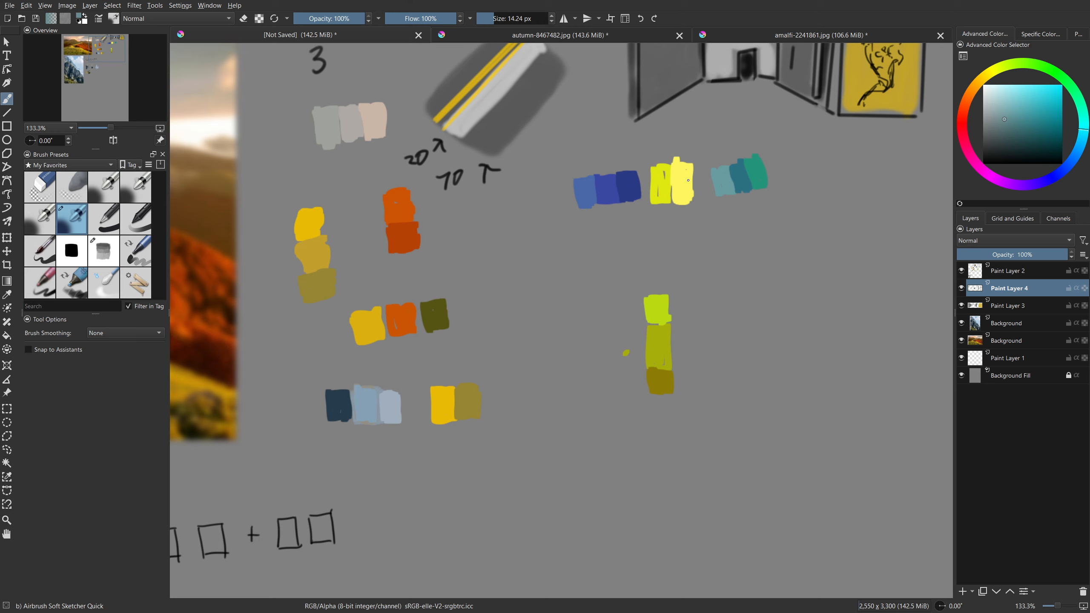
drag(477, 404, 482, 408)
ctrl+click(477, 406)
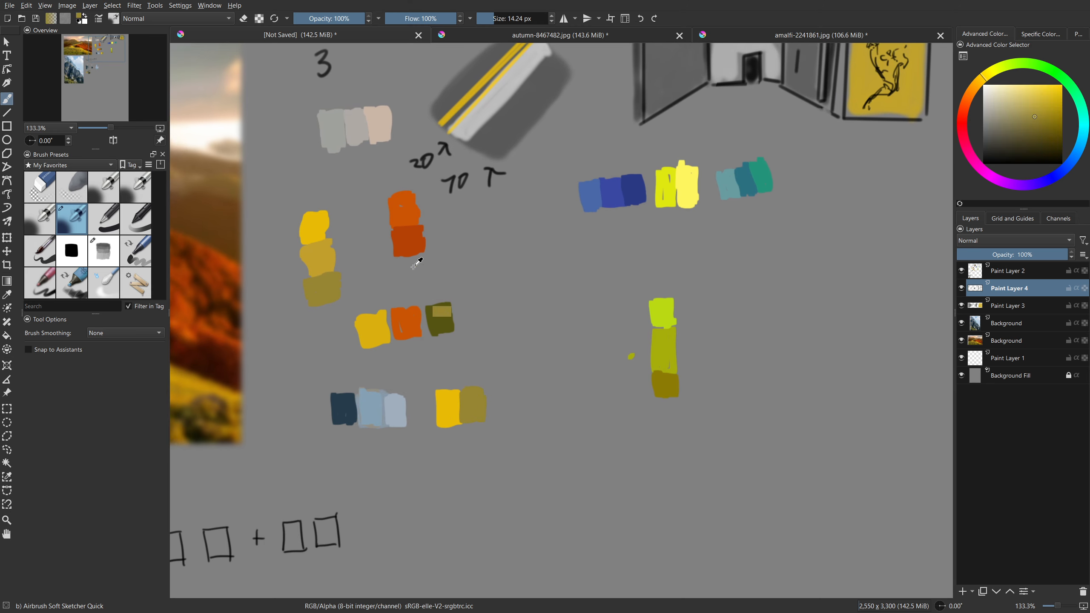
ctrl+click(406, 311)
click(1030, 132)
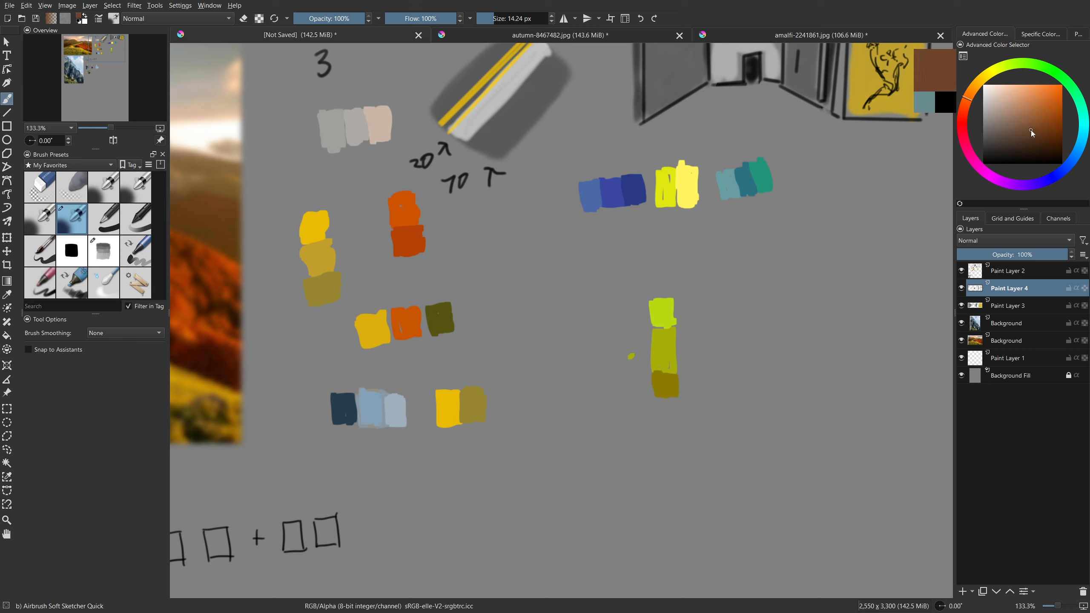
click(1034, 131)
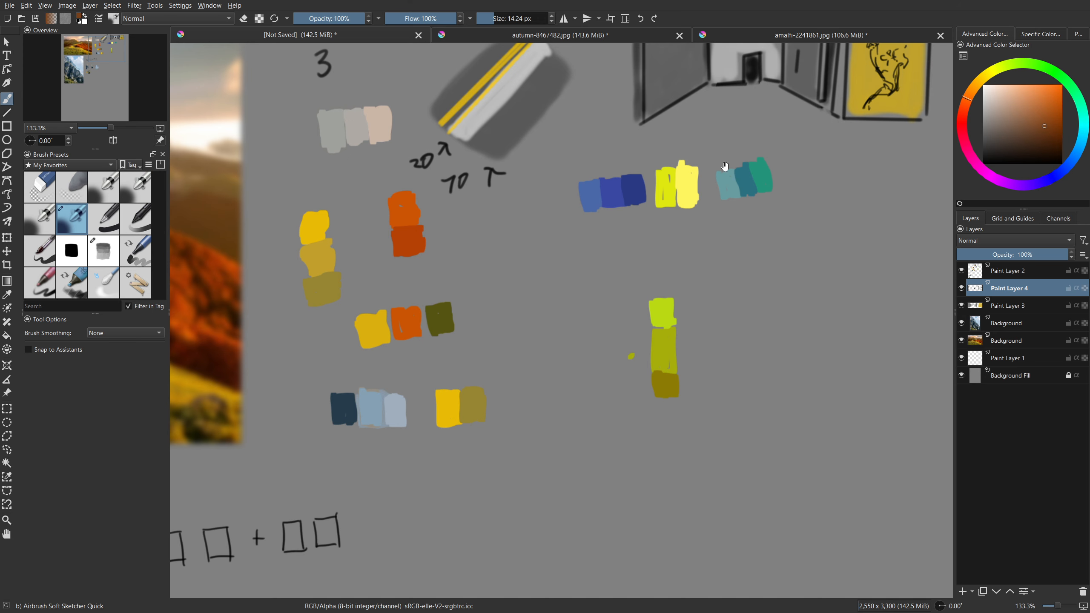
Draw orange-brown wainscot rails with vertical slats along the lower left, back and right walls of the room sketch.
scroll(600, 163, up, 3)
scroll(599, 163, right, 2)
key(v)
mouse_move(600, 163)
mouse_down()
mouse_move(661, 146)
mouse_move(608, 177)
mouse_move(628, 180)
mouse_up()
drag(640, 154, 647, 167)
mouse_move(654, 153)
mouse_down()
mouse_move(653, 166)
mouse_move(699, 143)
mouse_move(671, 163)
mouse_move(682, 159)
mouse_up()
mouse_move(689, 146)
mouse_down()
mouse_move(741, 145)
mouse_move(723, 158)
mouse_move(732, 155)
mouse_up()
mouse_move(738, 148)
mouse_down()
mouse_move(768, 160)
mouse_move(747, 169)
mouse_up()
key(v)
key(b)
drag(753, 157, 759, 168)
drag(767, 159, 767, 175)
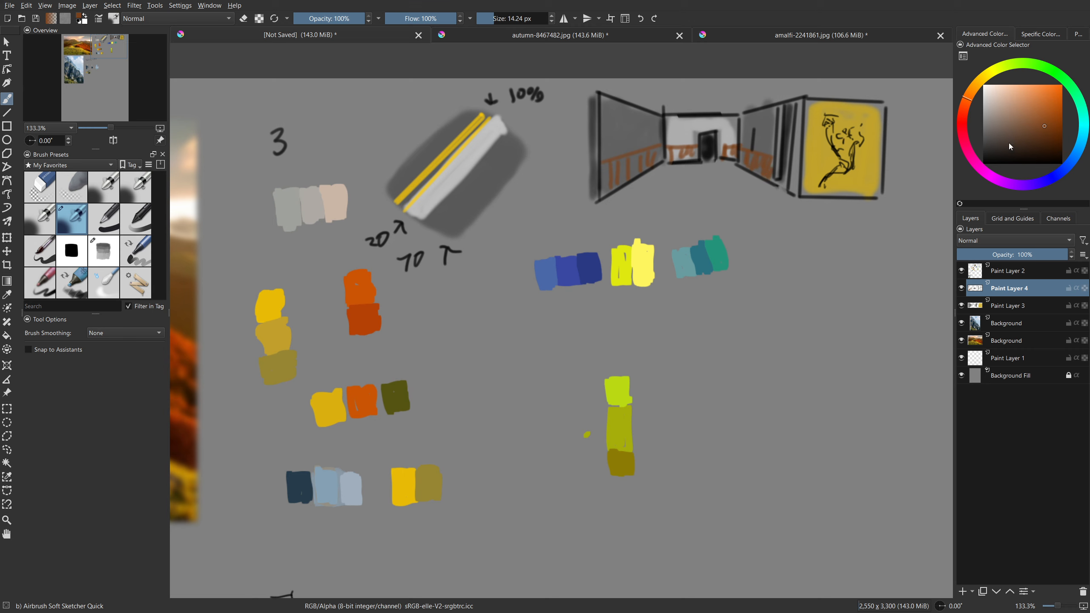
Fill between the wainscot slats with light tan and edge the wainscot's top with straight pale beige lines.
drag(974, 108, 973, 91)
click(1008, 111)
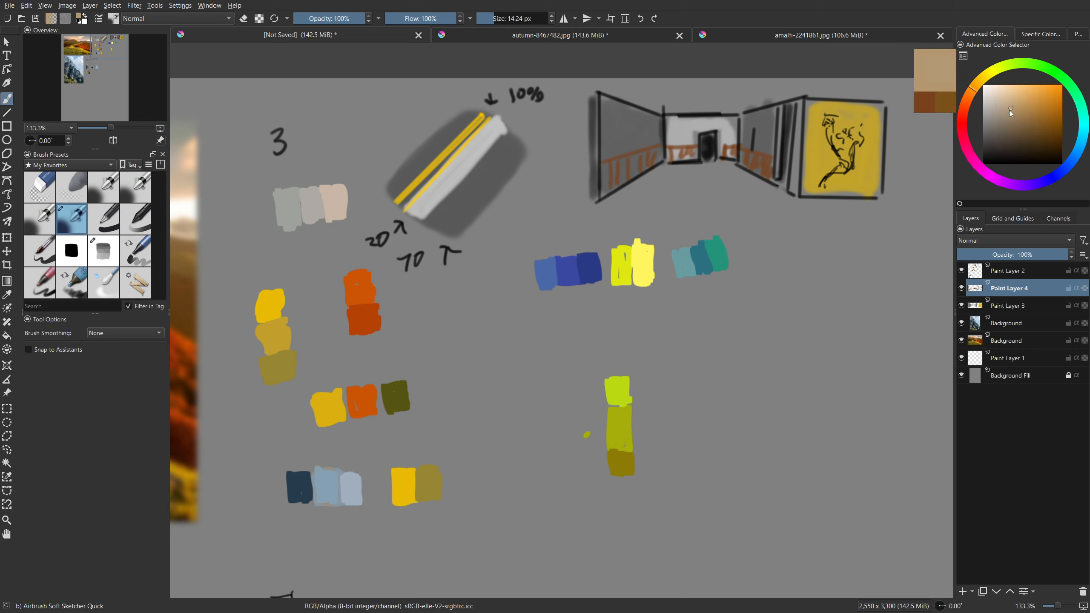
mouse_move(606, 171)
mouse_down()
mouse_move(655, 153)
mouse_move(679, 156)
mouse_move(673, 149)
mouse_move(738, 156)
mouse_move(728, 146)
mouse_move(768, 170)
mouse_up()
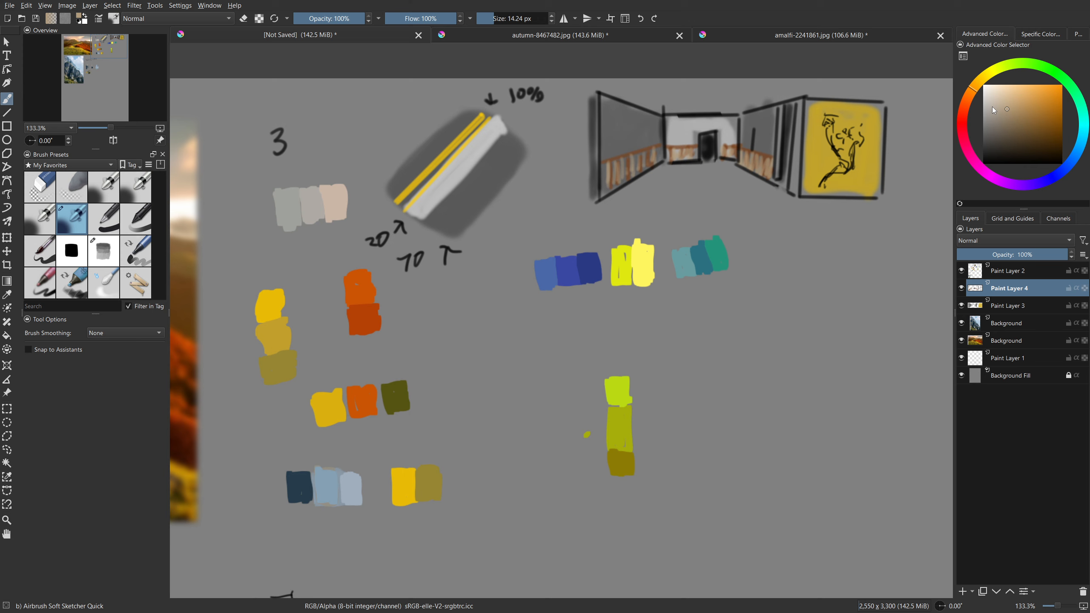
click(1000, 99)
key(v)
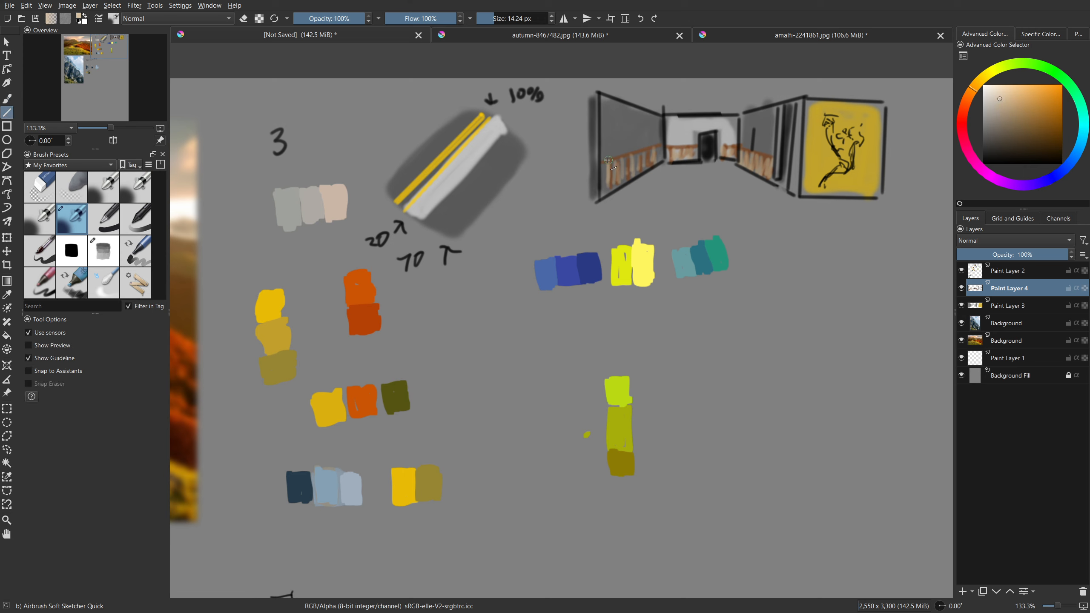
mouse_move(603, 161)
mouse_down()
mouse_move(696, 144)
mouse_move(770, 162)
mouse_up()
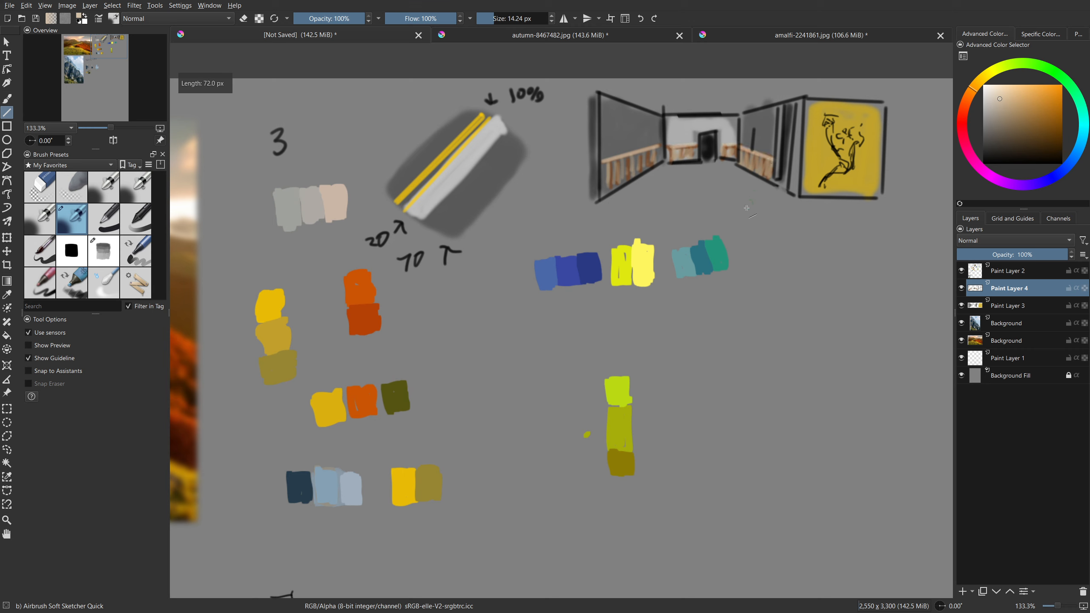
Draw straight pale beige trim around the doorway on the right wall and the door in the back wall.
key(b)
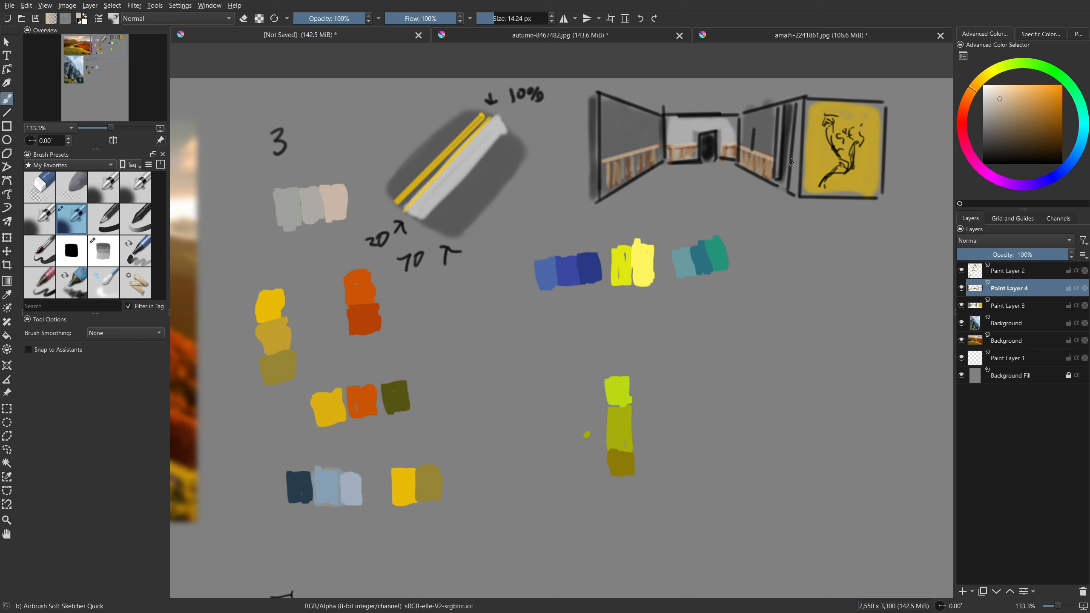
key(v)
drag(780, 114, 776, 175)
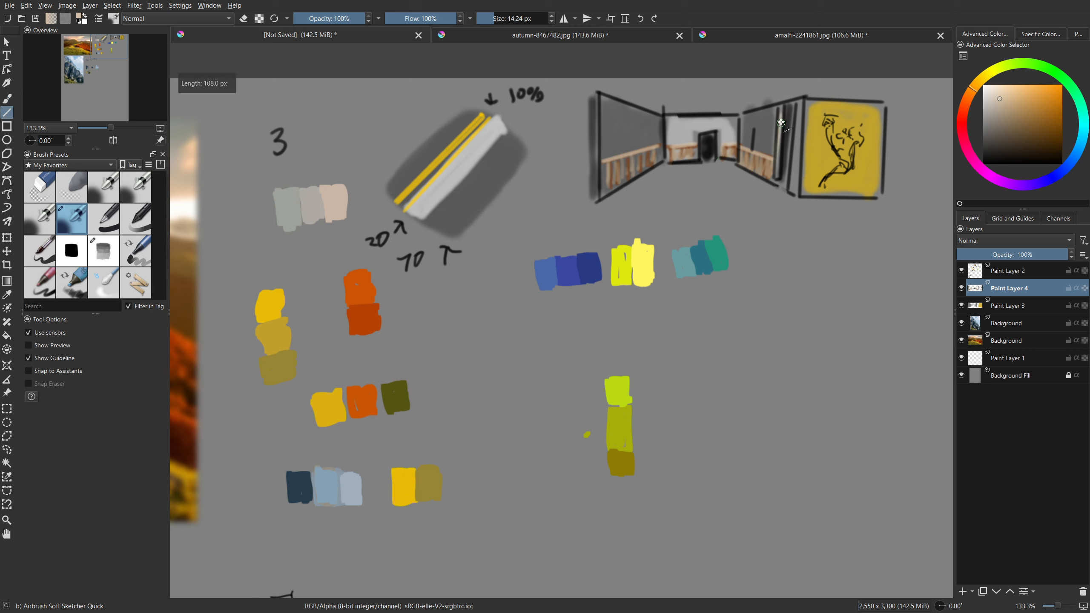
mouse_move(779, 111)
mouse_down()
mouse_move(794, 109)
mouse_move(787, 187)
mouse_move(797, 112)
mouse_up()
mouse_move(696, 157)
mouse_down()
mouse_move(697, 129)
mouse_move(718, 126)
mouse_up()
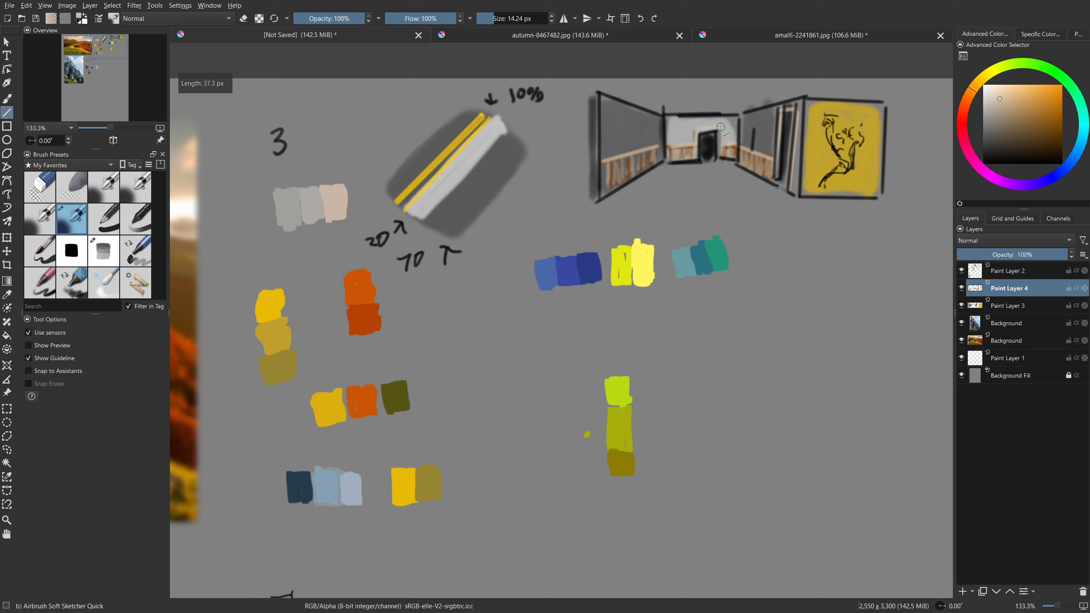
Draw two black rectangular frames with straight lines on the left wall above the wainscot.
key(b)
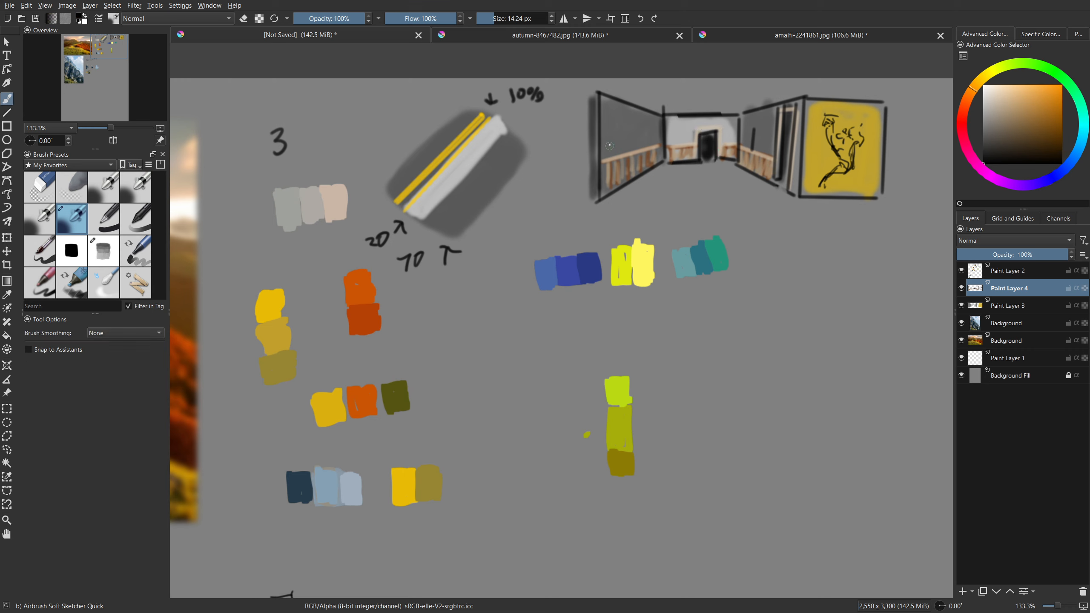
key(v)
drag(612, 120, 612, 147)
drag(613, 147, 636, 143)
mouse_move(636, 141)
mouse_down()
mouse_move(635, 118)
mouse_move(613, 116)
mouse_move(647, 126)
mouse_move(647, 140)
mouse_up()
mouse_move(647, 140)
mouse_down()
mouse_move(657, 121)
mouse_move(647, 122)
mouse_up()
Sketch a black round pedestal table freehand on the floor in front of the back wall.
key(b)
mouse_move(657, 190)
mouse_down()
mouse_move(694, 184)
mouse_move(657, 189)
mouse_up()
drag(674, 181, 674, 174)
drag(689, 167, 641, 181)
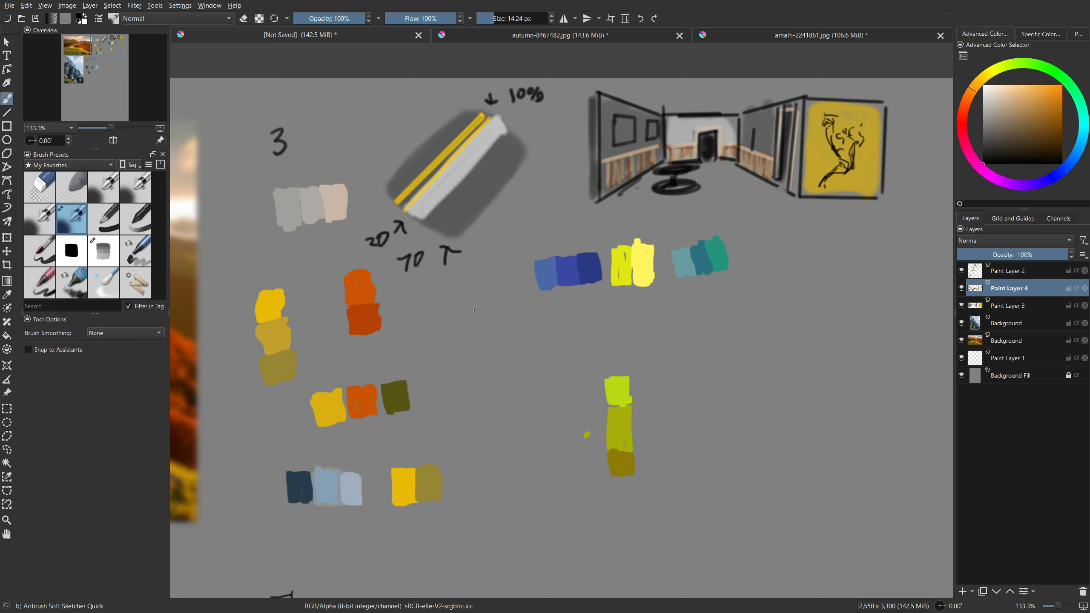
Review the whole canvas, comparing both photos and their palette swatches with the accented room sketch.
drag(288, 364, 445, 276)
scroll(479, 320, down, 1)
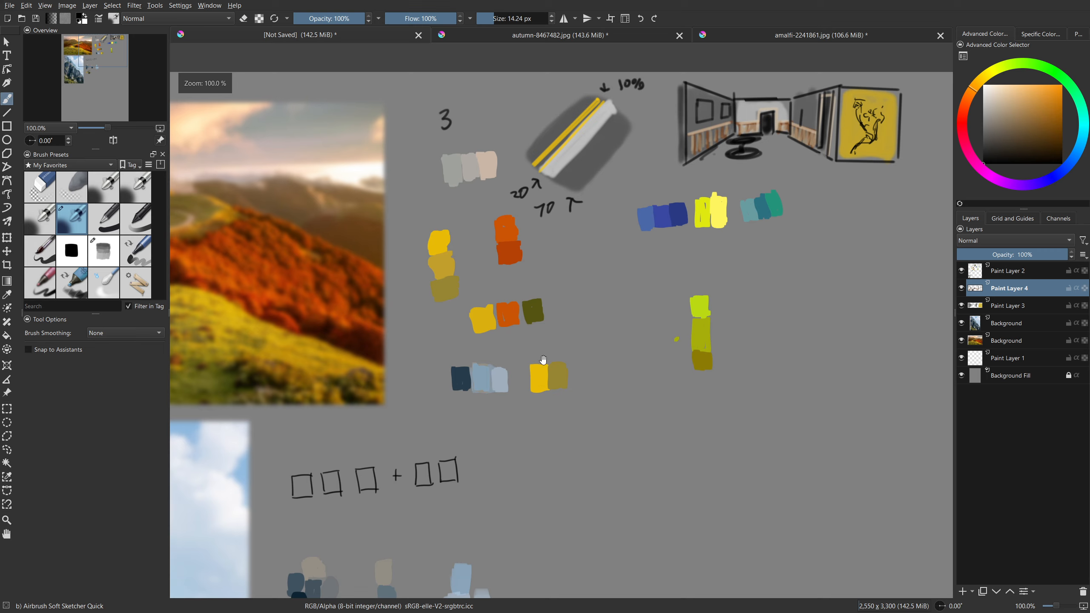
drag(543, 361, 560, 338)
drag(418, 512, 561, 294)
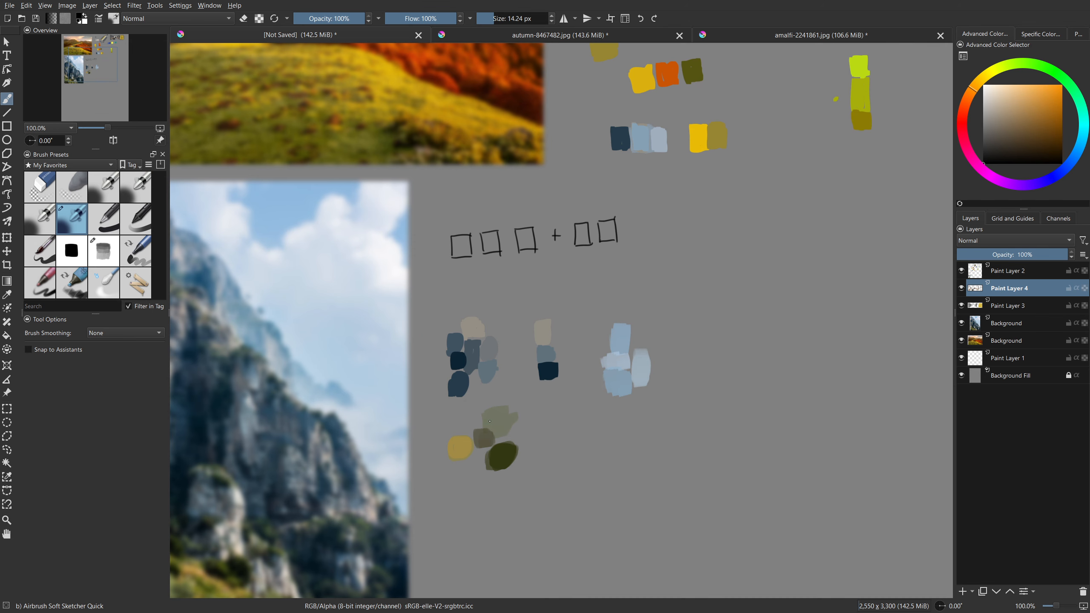
drag(449, 413, 506, 477)
drag(648, 195, 590, 334)
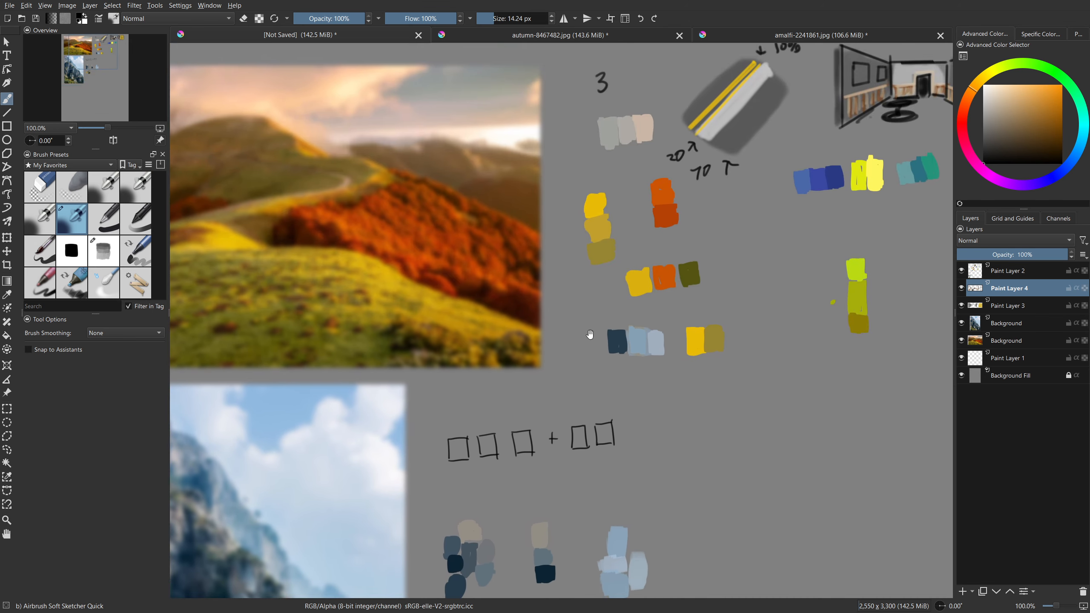
mouse_move(634, 375)
mouse_down()
mouse_move(625, 387)
mouse_move(745, 291)
mouse_up()
scroll(698, 330, down, 1)
mouse_move(670, 363)
mouse_down()
mouse_move(607, 349)
mouse_move(506, 353)
mouse_move(510, 336)
mouse_up()
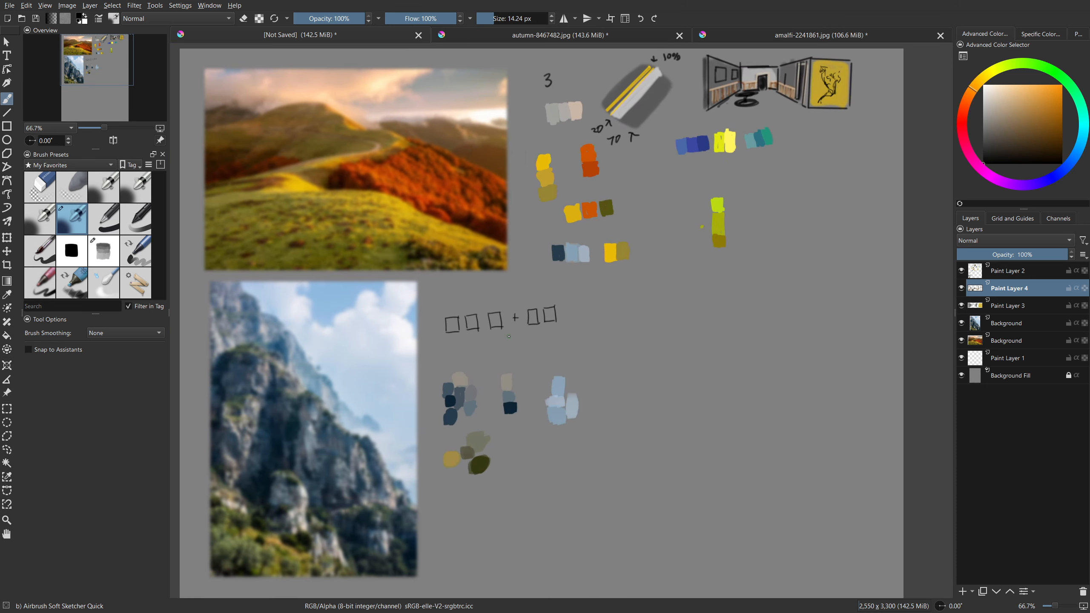